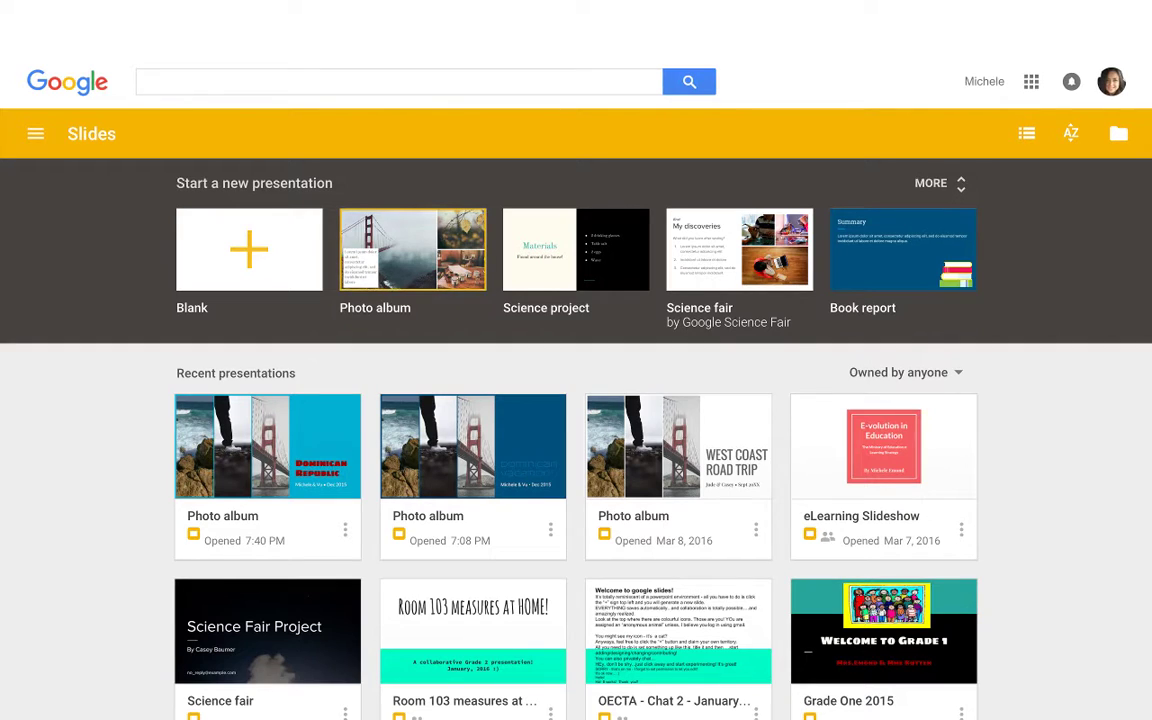
Create a presentation from the Photo album template and rename it Dominican Republic.
left_click(412, 249)
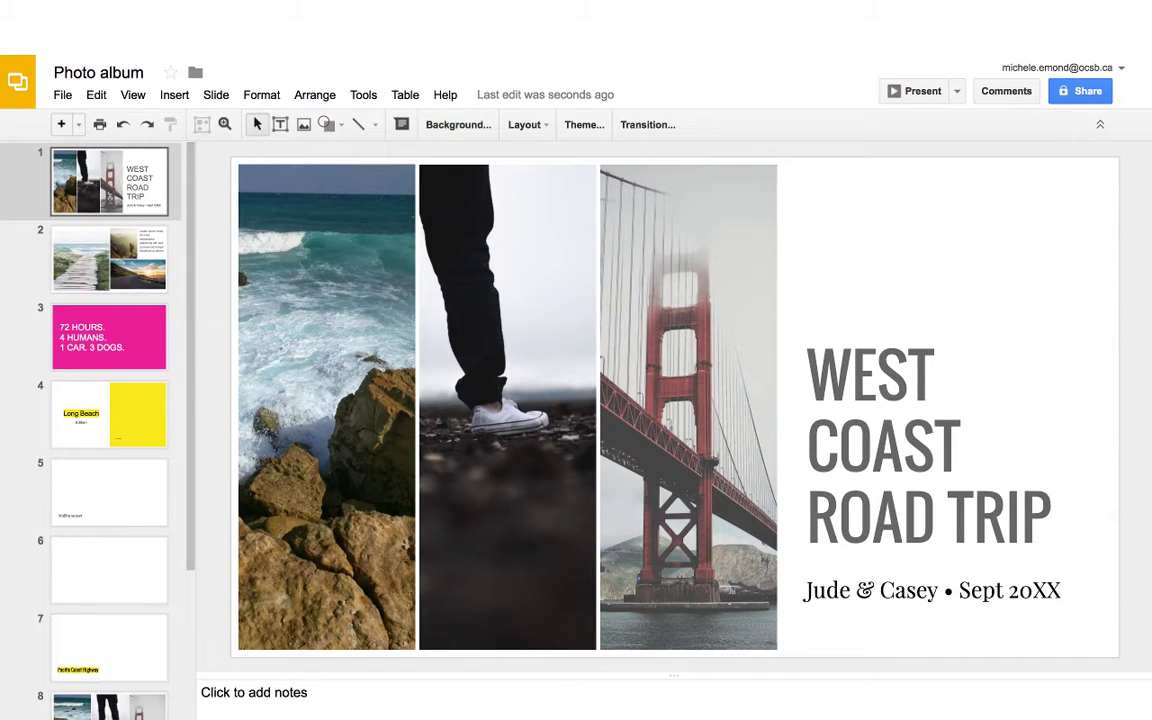
left_click(143, 73)
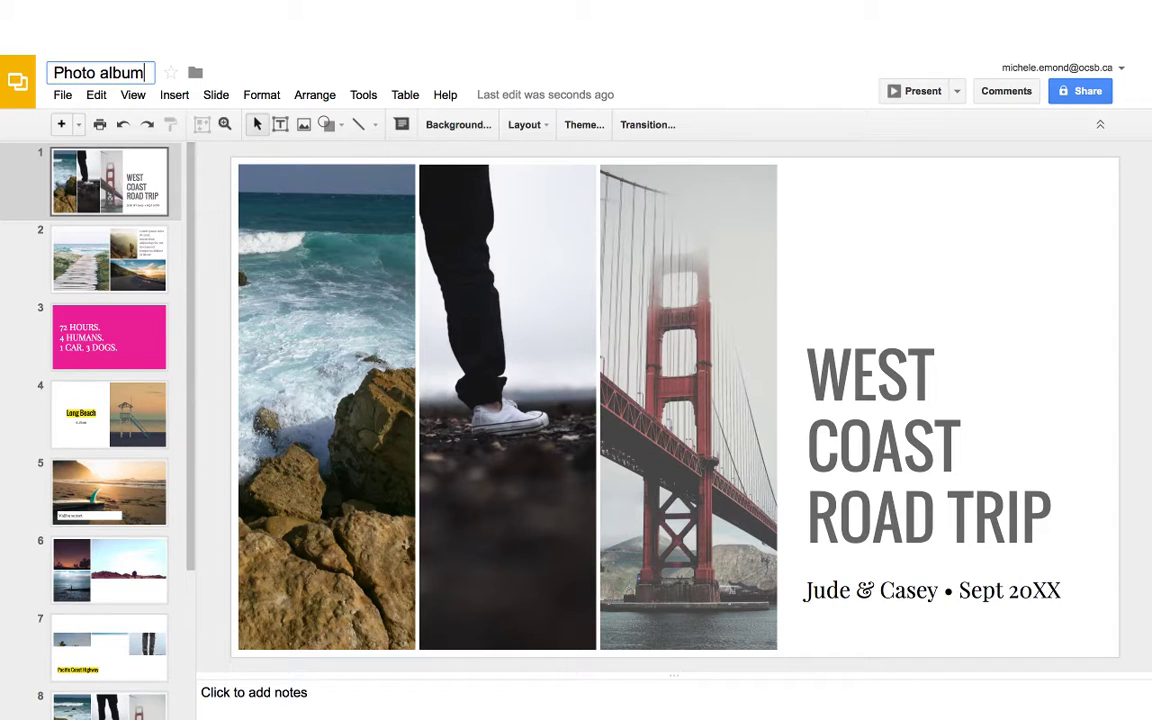
key("BackSpace")
key("BackSpace")
key("BackSpace")
key("BackSpace")
key("BackSpace")
key("BackSpace")
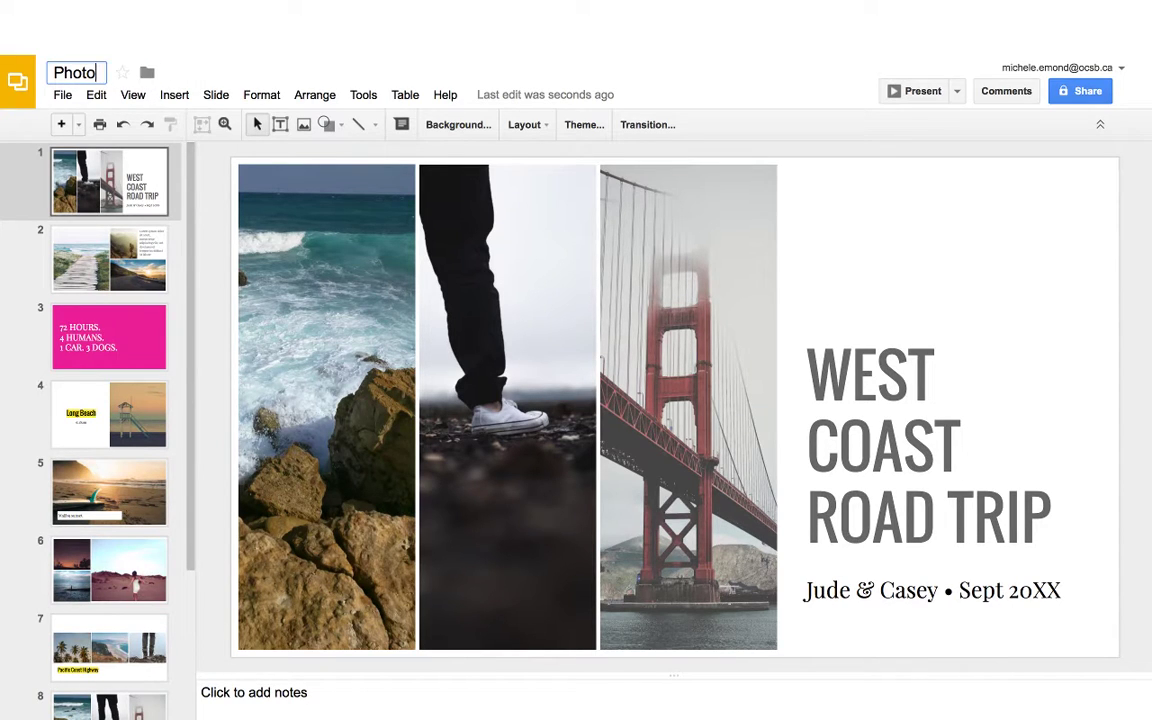
key("BackSpace")
key("BackSpace")
key("BackSpace")
key("BackSpace")
key("BackSpace")
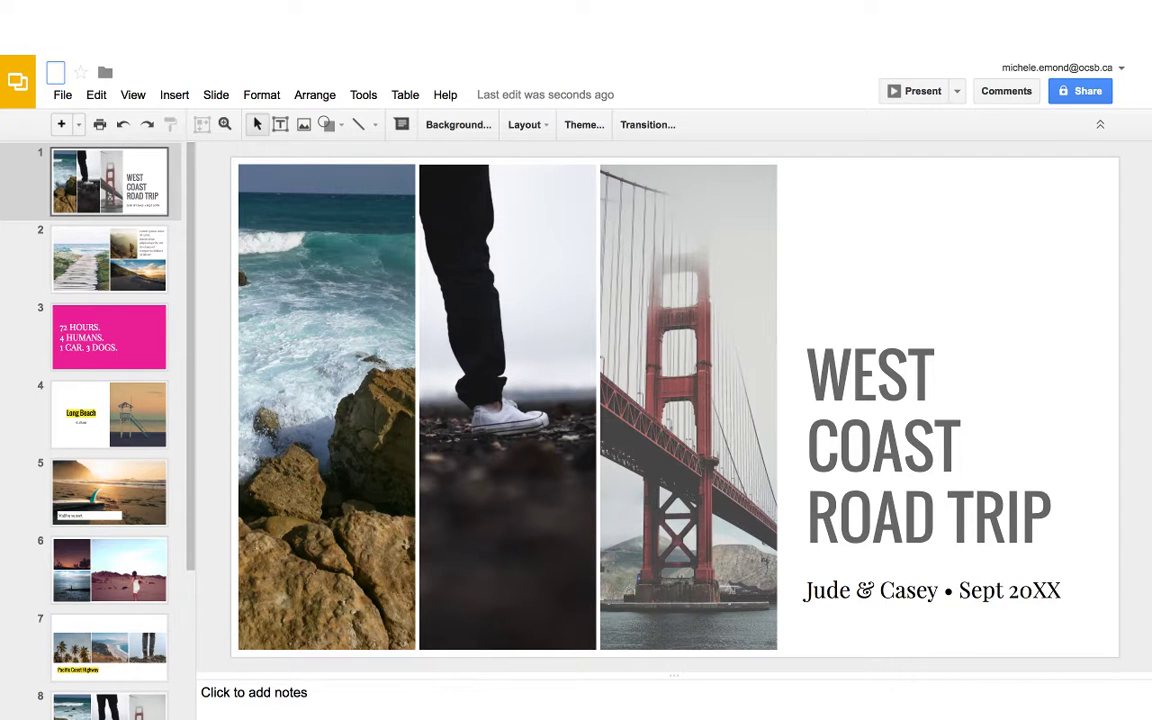
type("Dom")
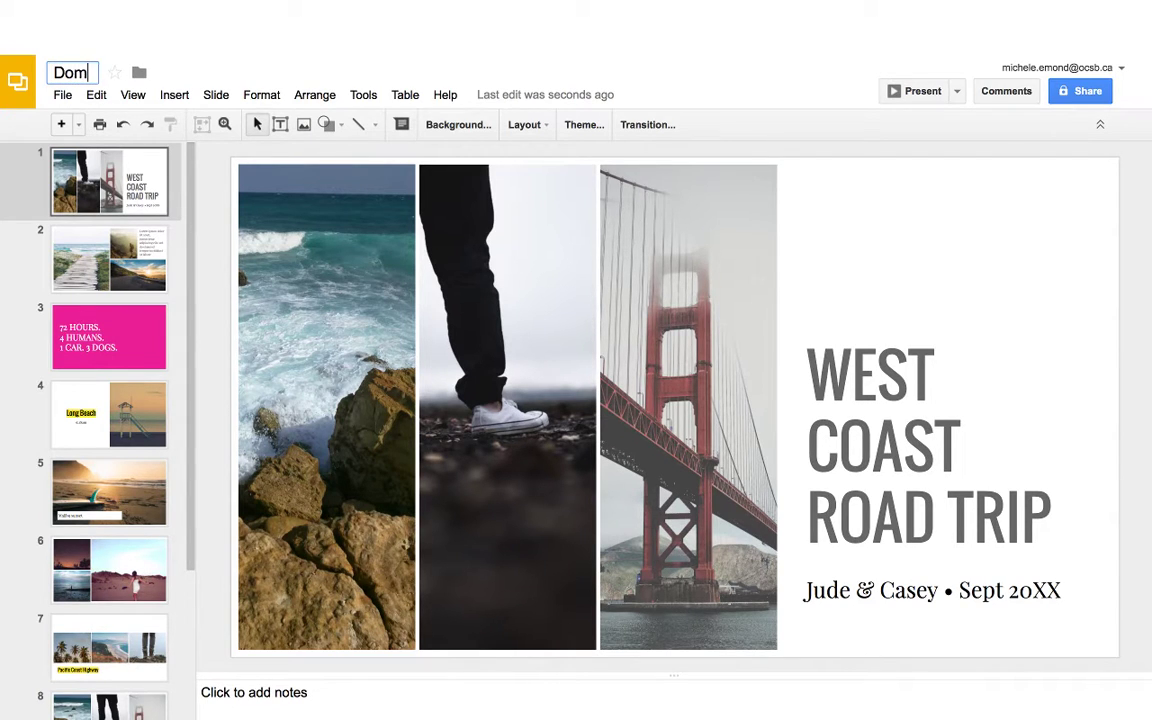
type("inican ")
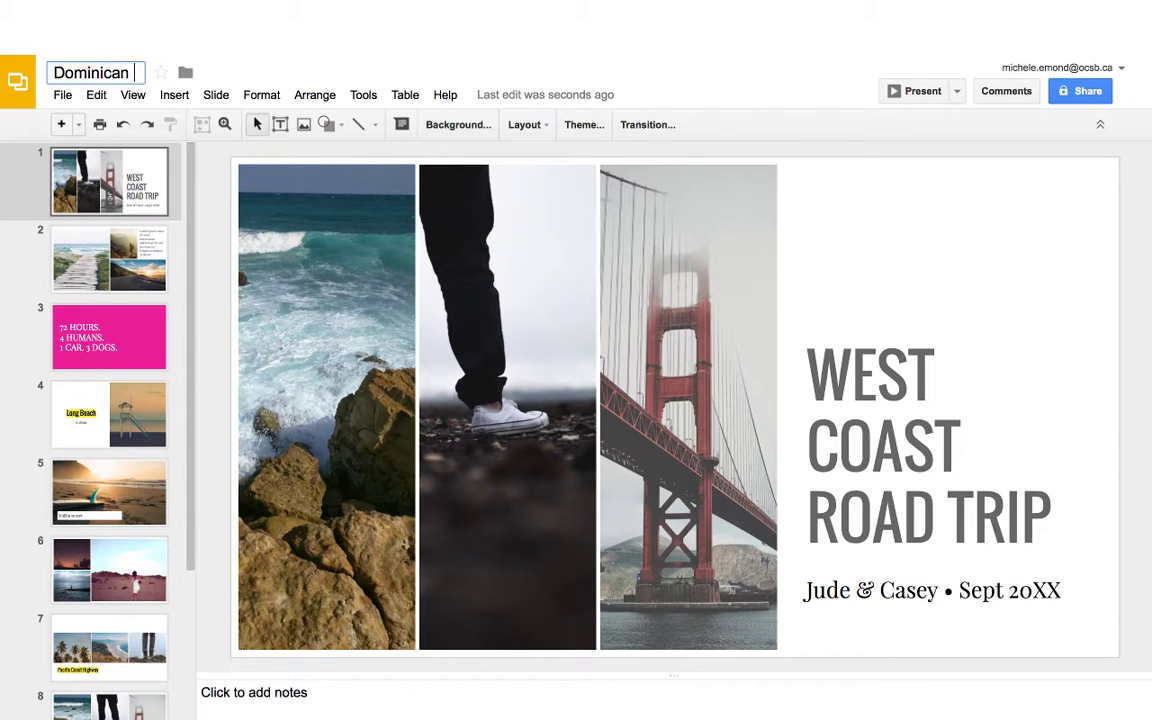
type("R")
type("epl")
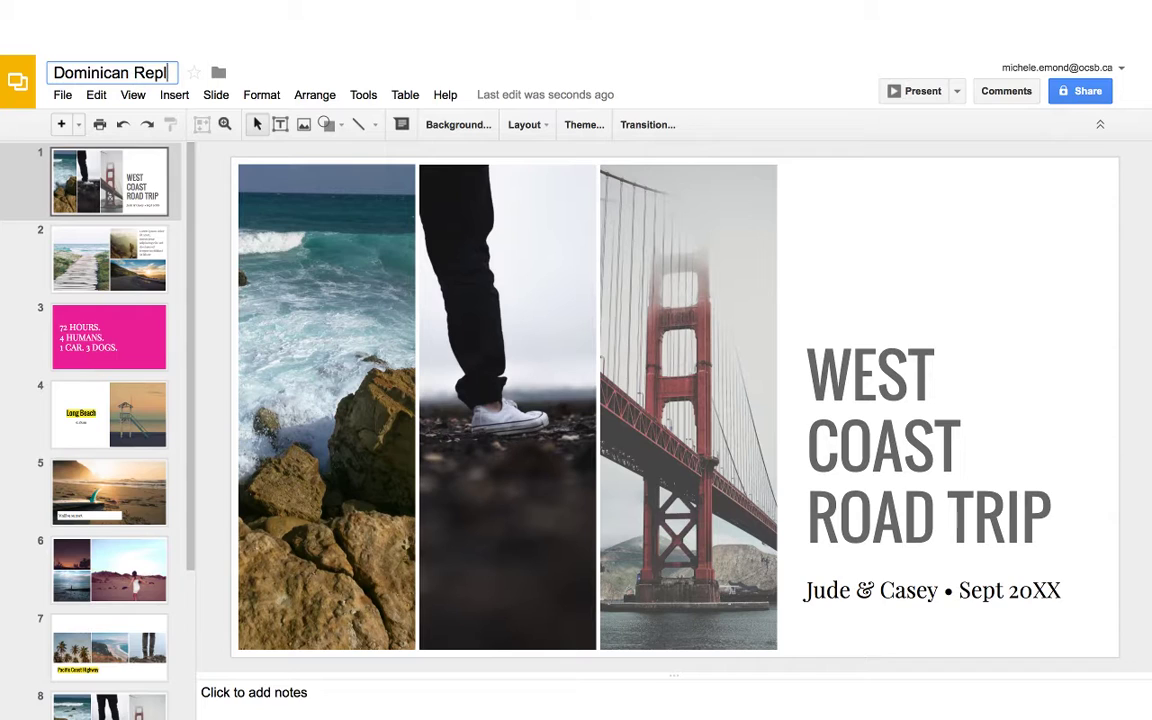
key("BackSpace")
key("BackSpace")
type("public")
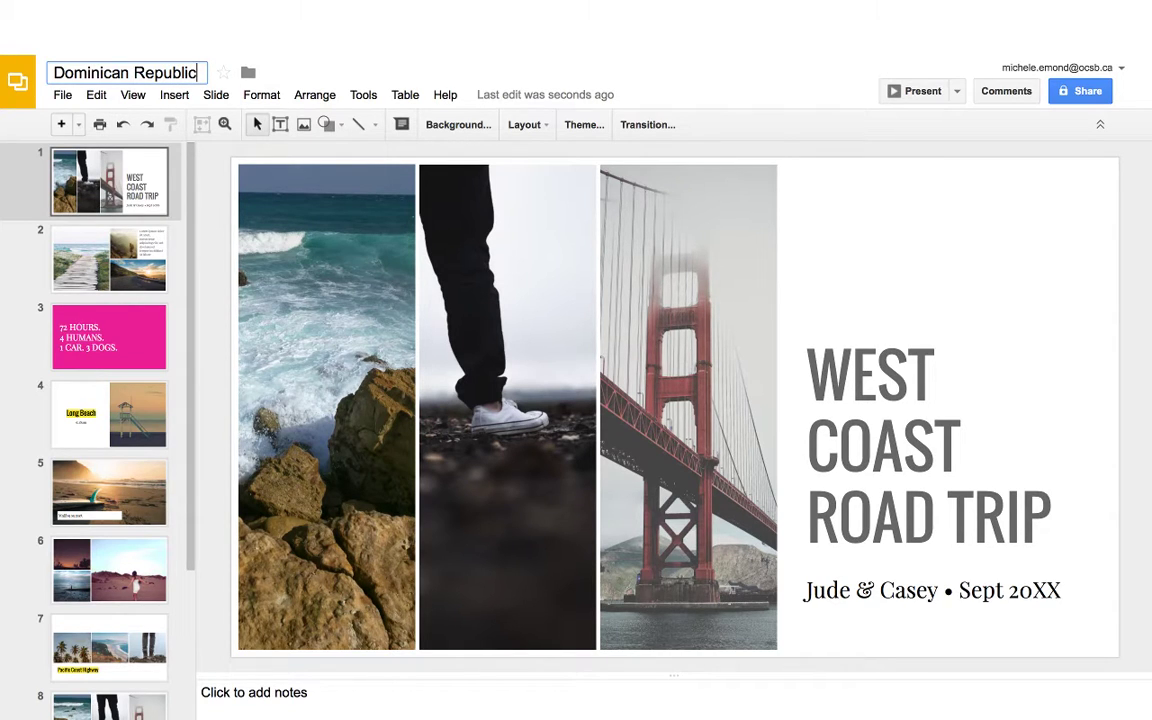
left_click(507, 300)
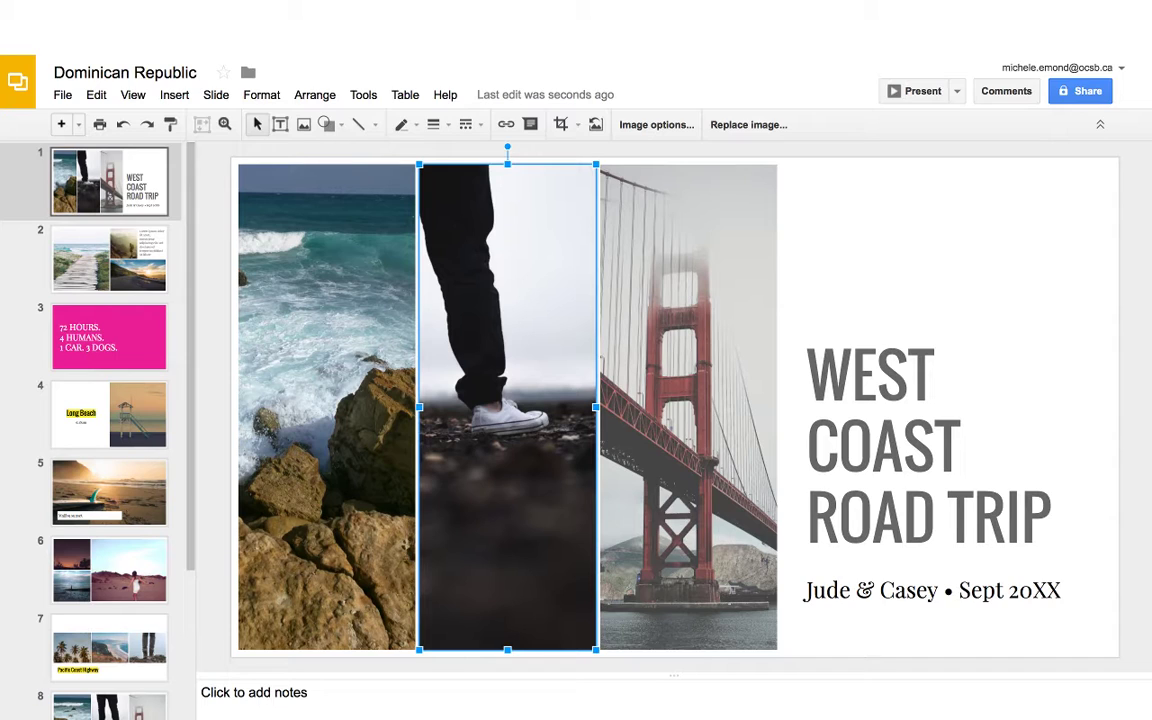
Change the font of the whole WEST COAST ROAD TRIP title on the first slide to Impact.
left_click(904, 446)
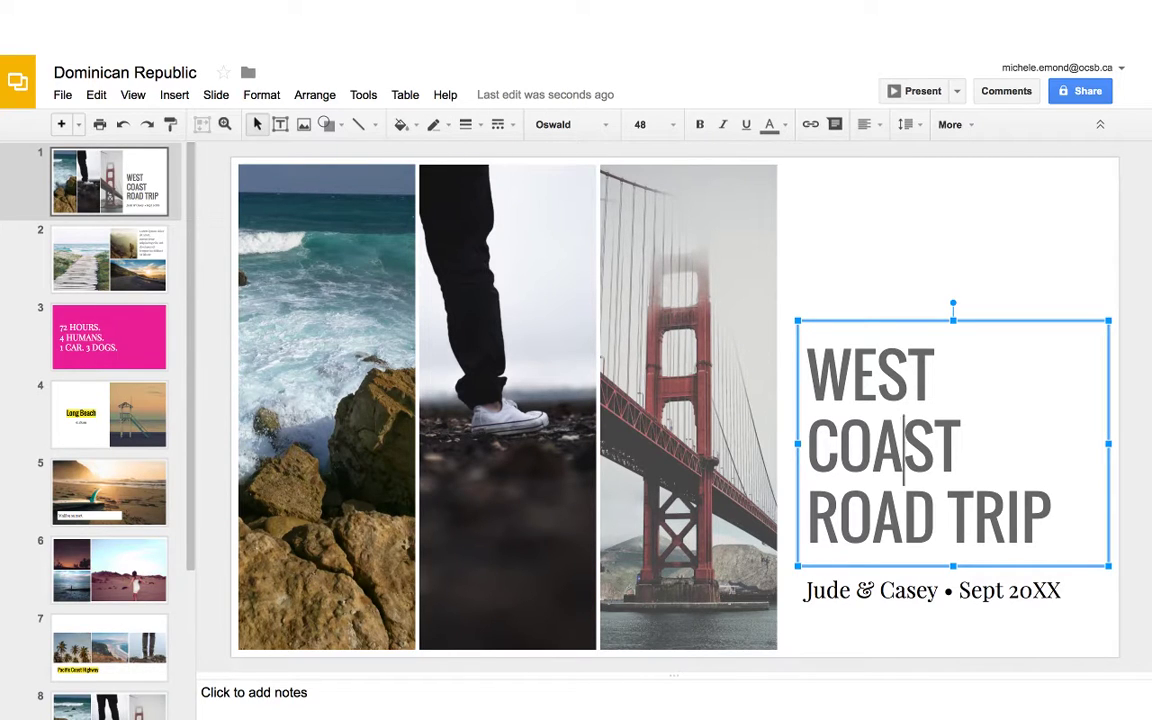
left_click_drag(1051, 517, 806, 372)
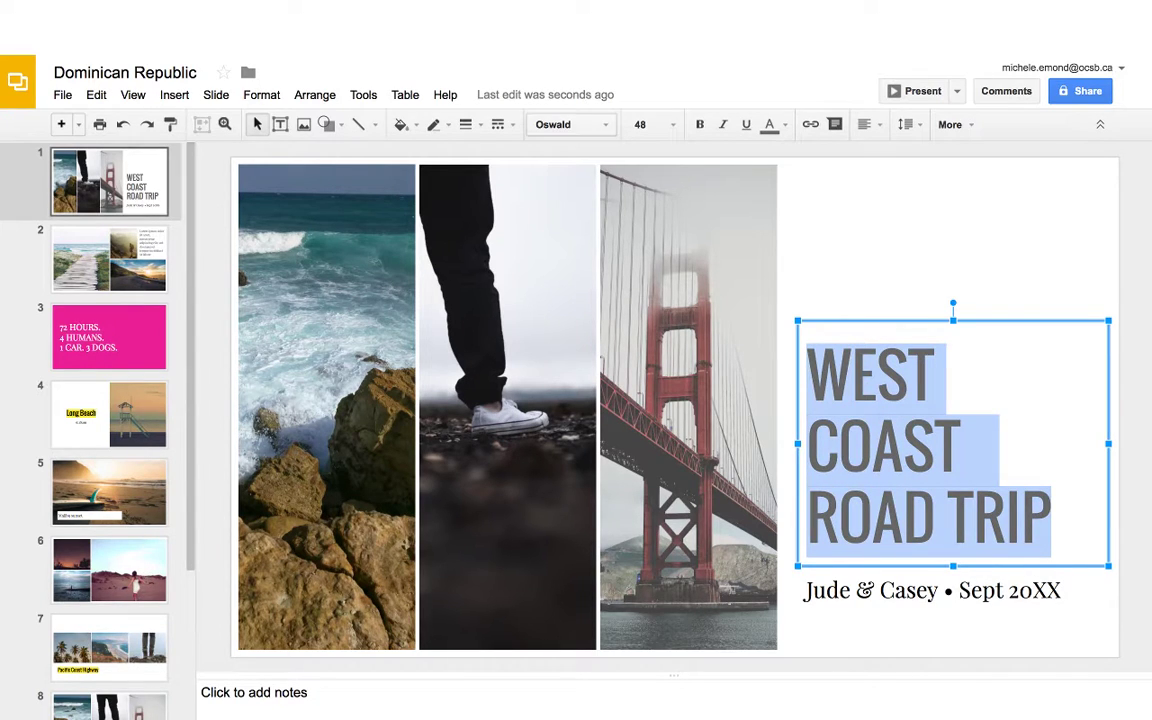
left_click(568, 124)
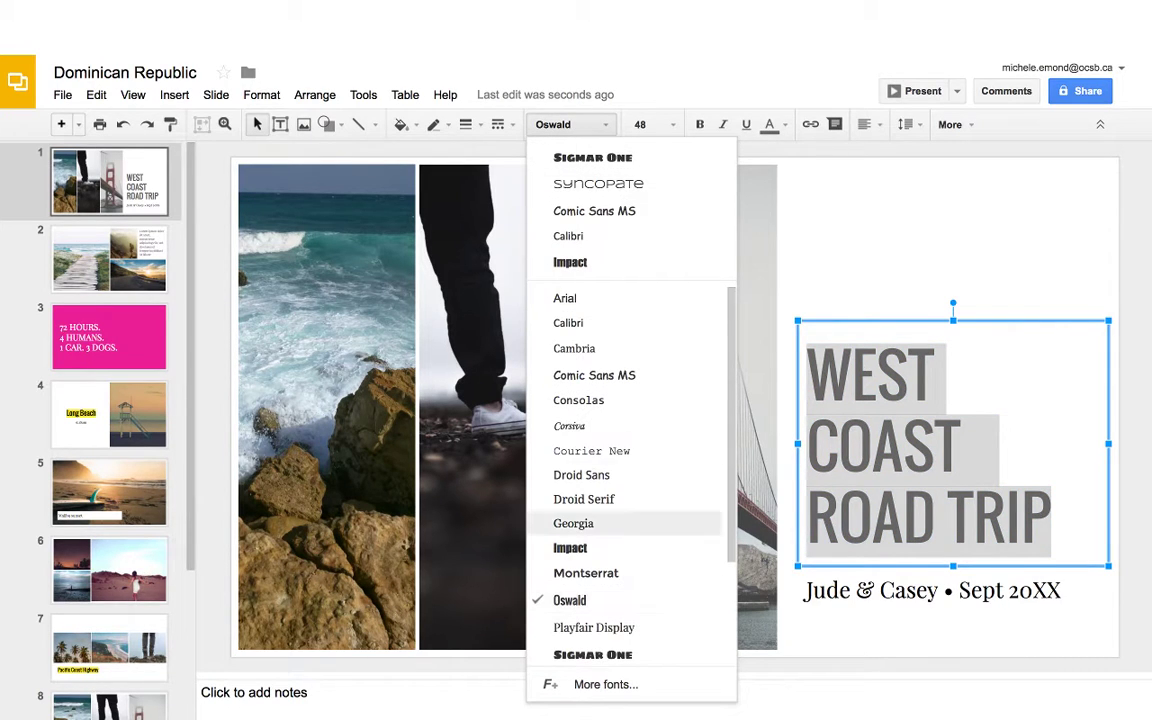
scroll(600, 449, "down", 1)
scroll(600, 449, "down", 2)
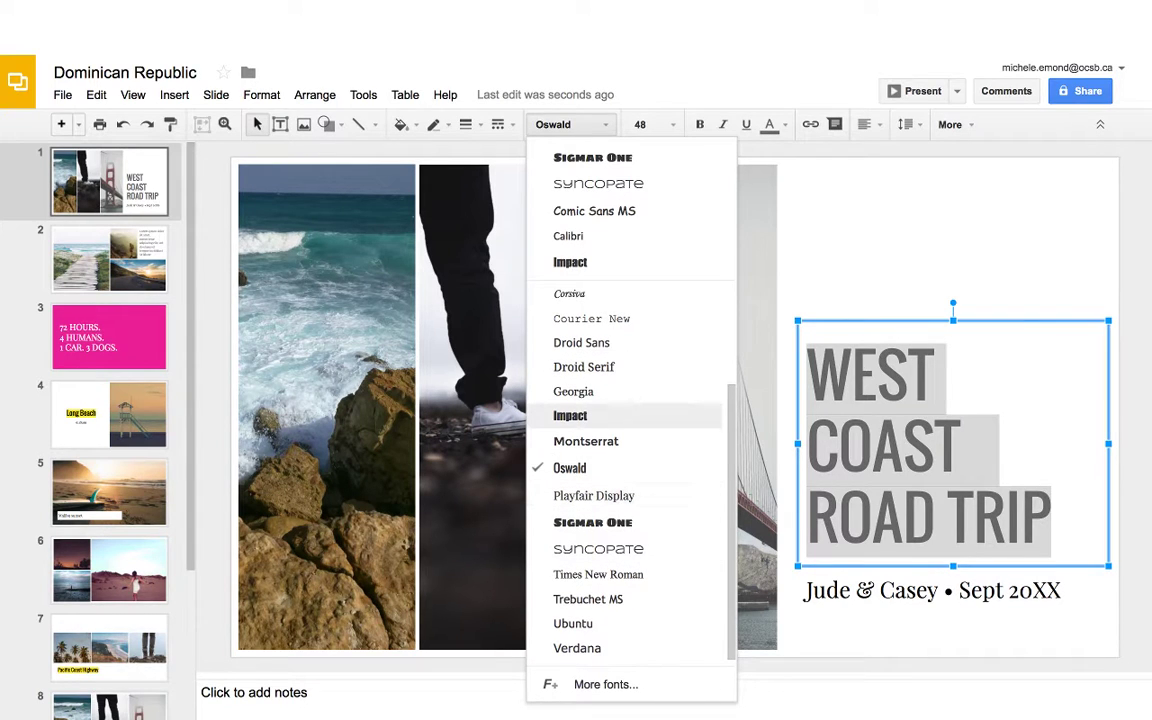
left_click(585, 415)
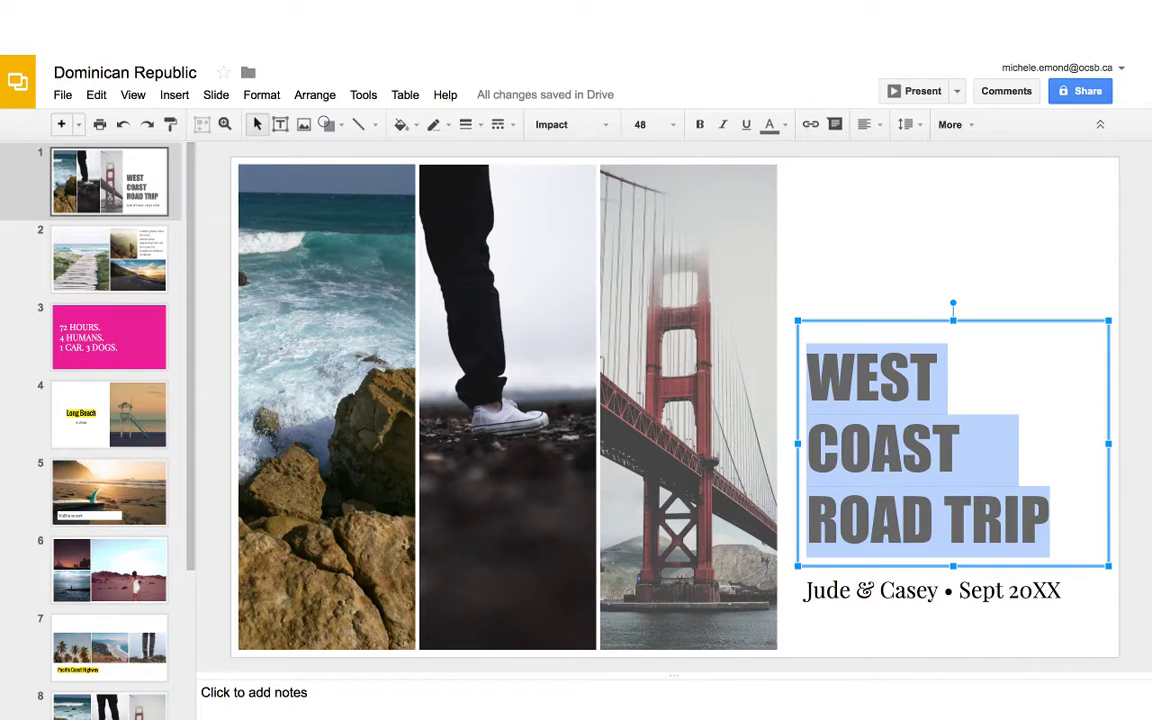
Look at the additional fonts available for the title text and close the font collection without adding any.
left_click(571, 125)
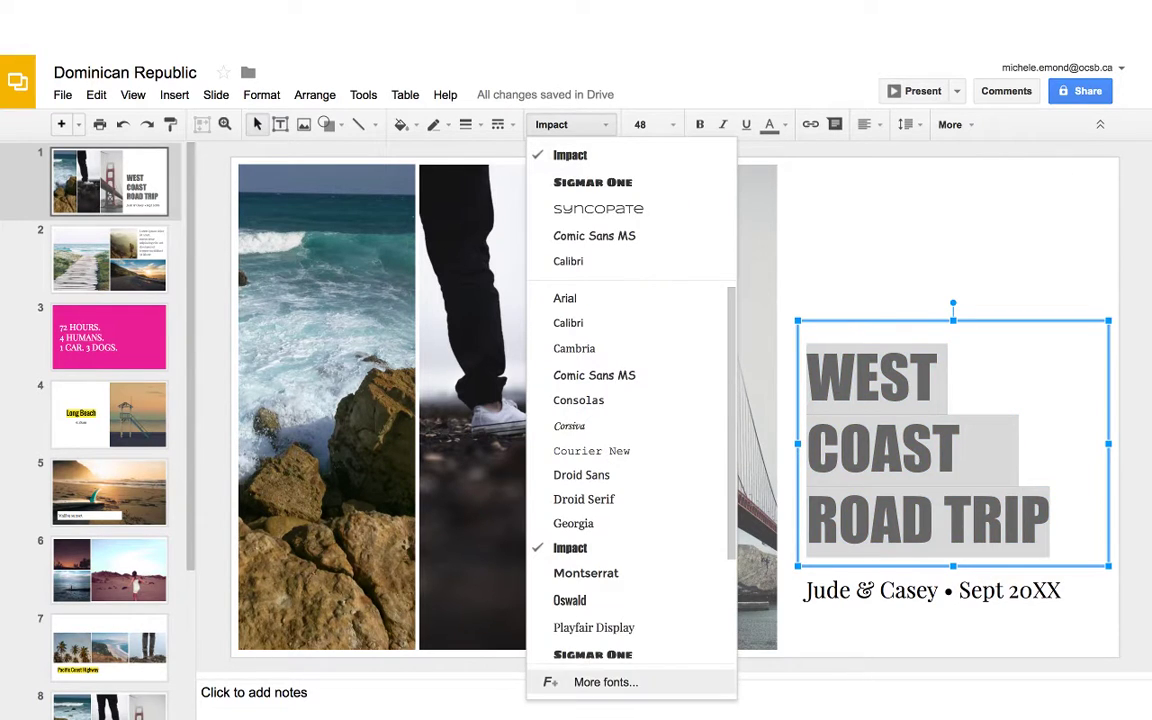
left_click(605, 682)
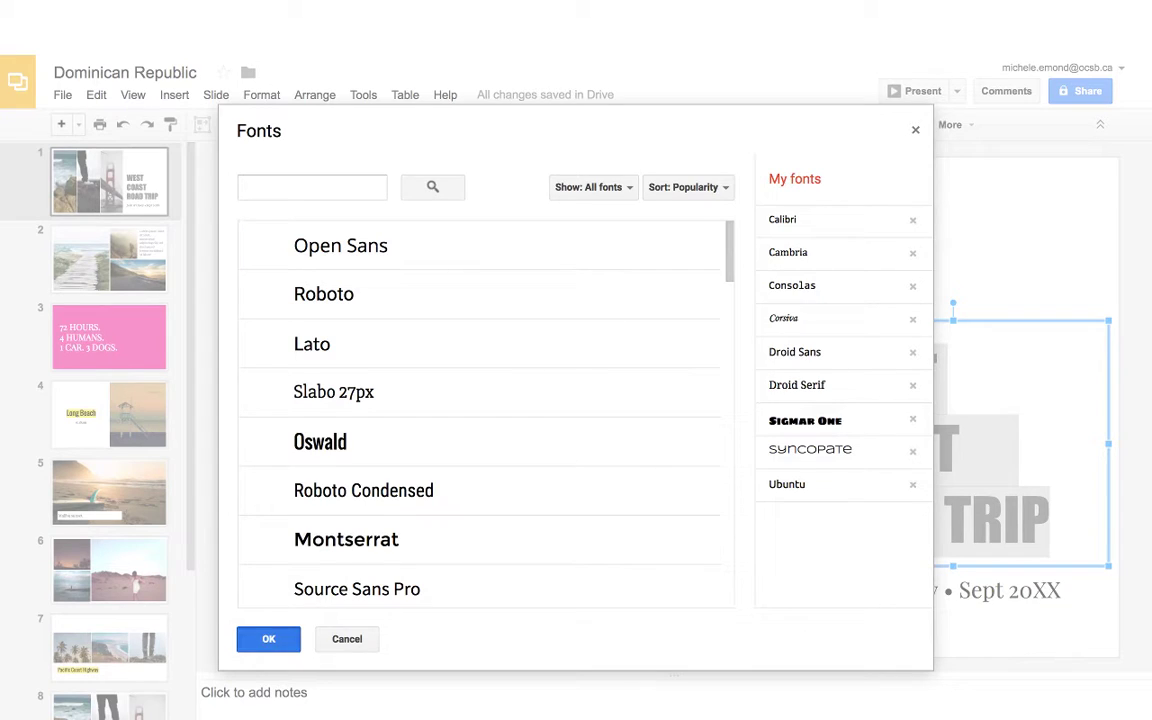
left_click(268, 639)
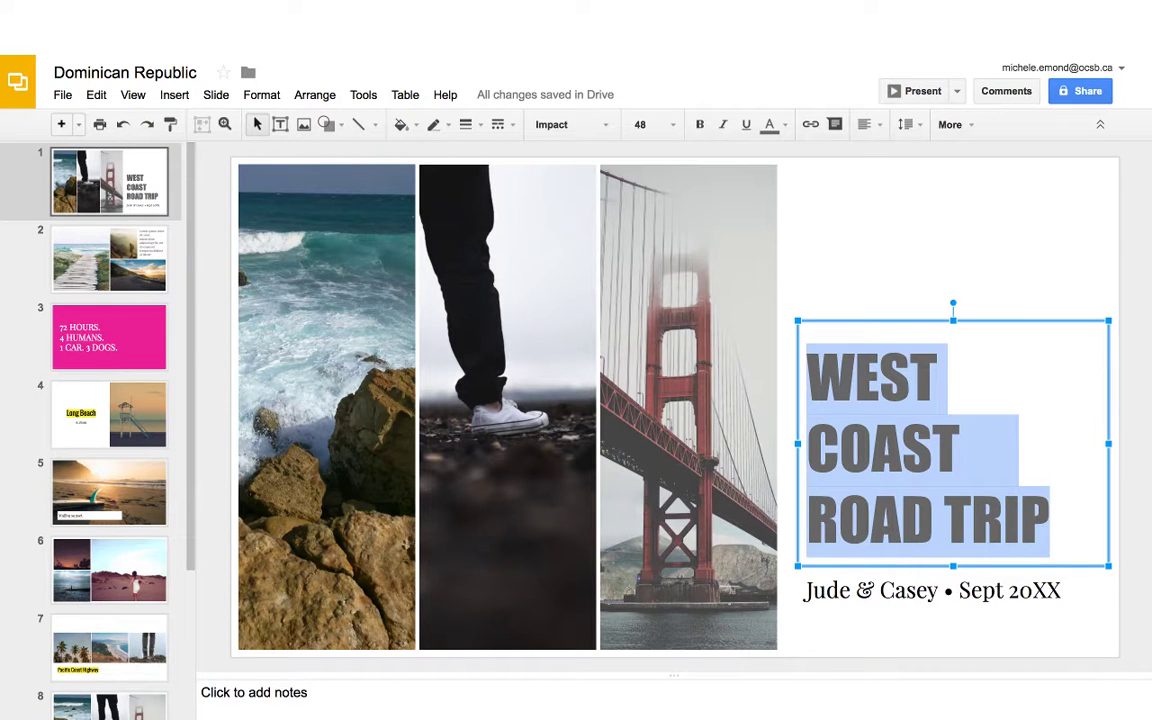
Replace the two placeholder names in the first slide's subtitle with the album owners' first names, joined by an ampersand.
left_click(960, 590)
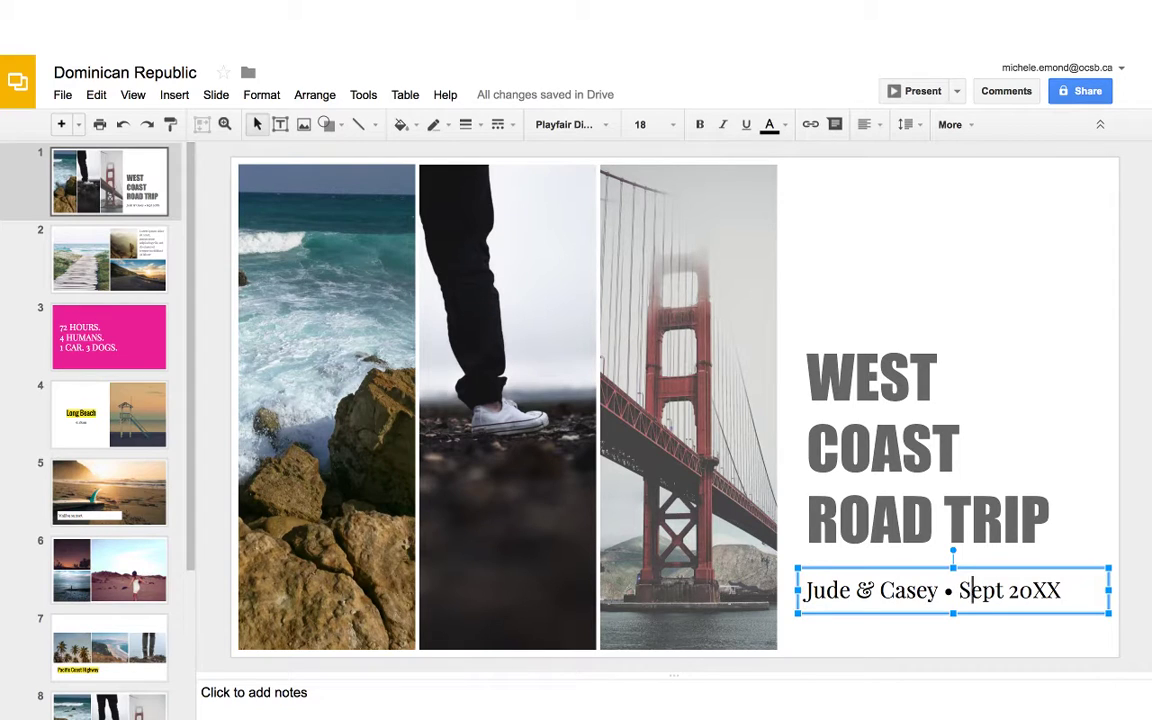
left_click(940, 590)
key("BackSpace")
key("BackSpace")
key("BackSpace")
key("BackSpace")
key("BackSpace")
key("BackSpace")
key("BackSpace")
key("BackSpace")
key("BackSpace")
key("BackSpace")
key("BackSpace")
key("BackSpace")
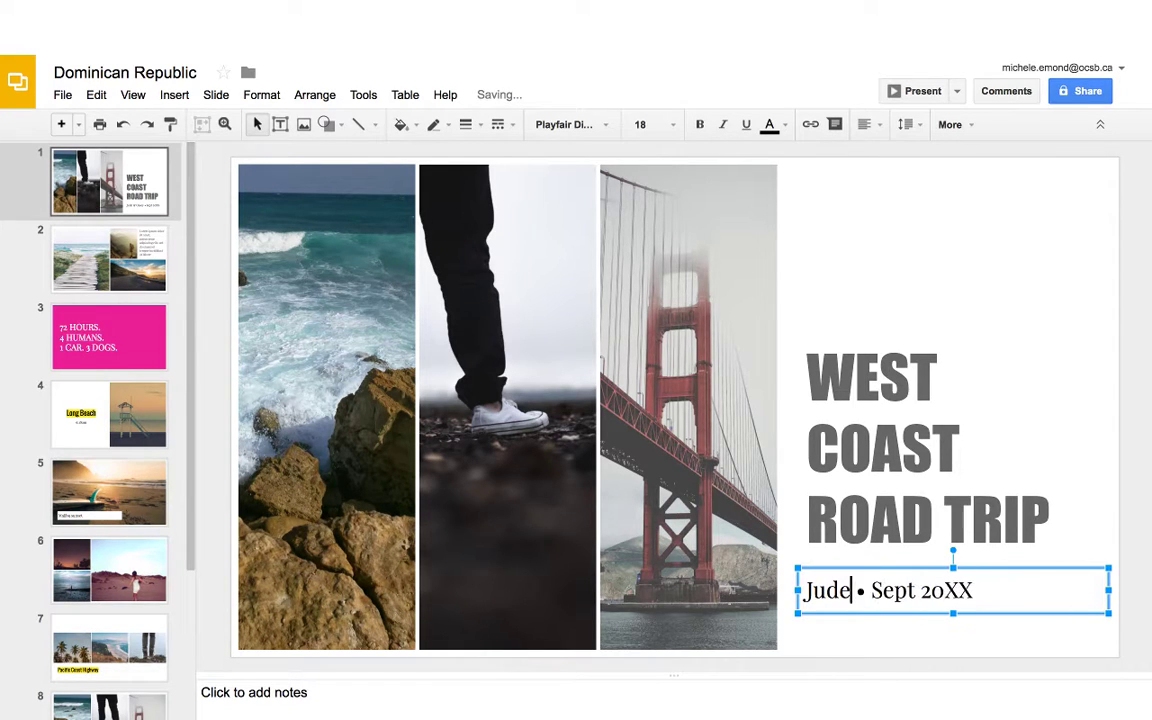
type("Michele")
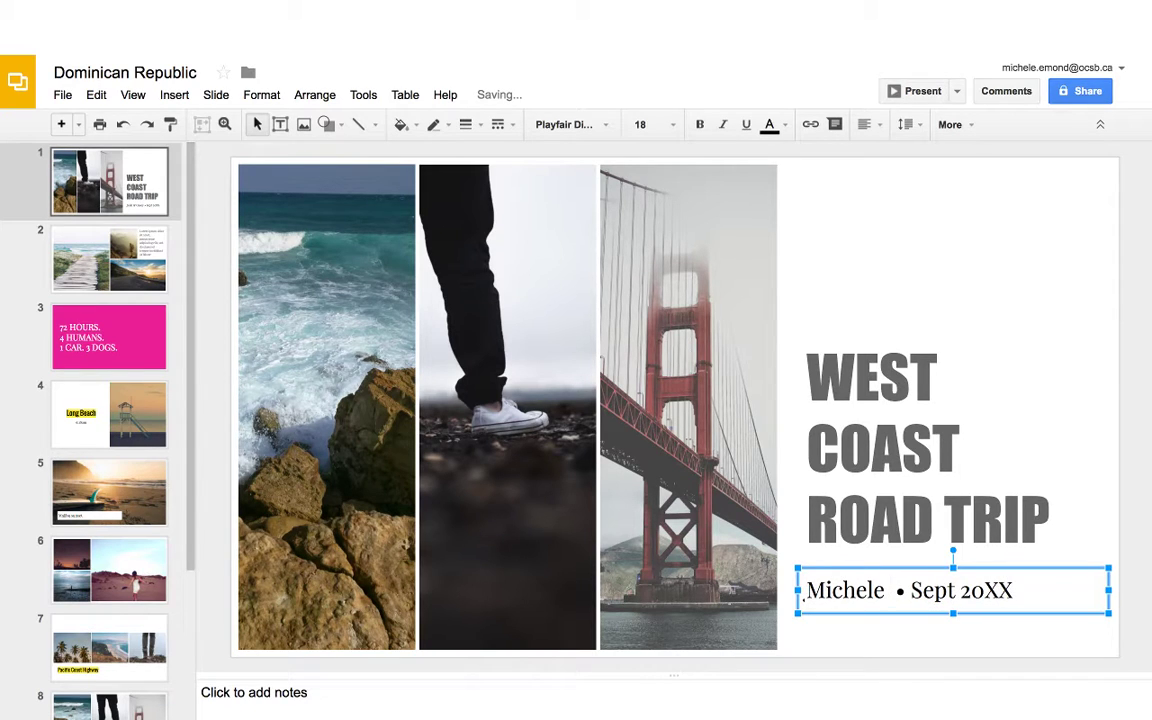
type(" & ")
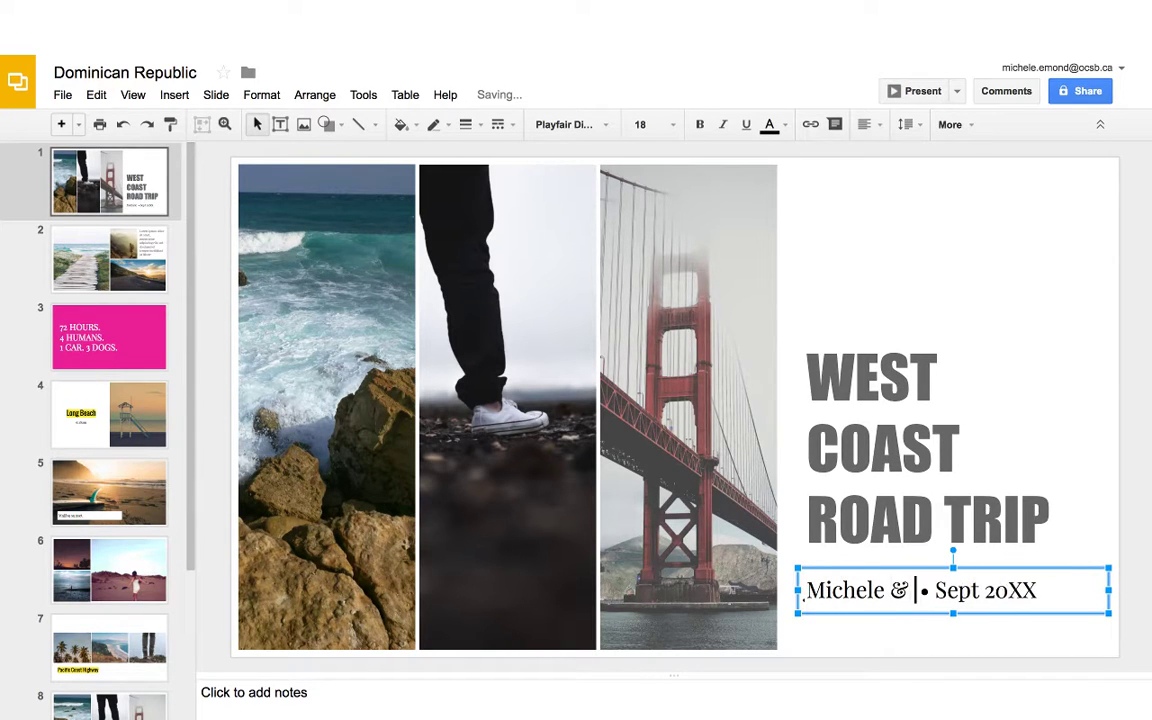
type("Vu")
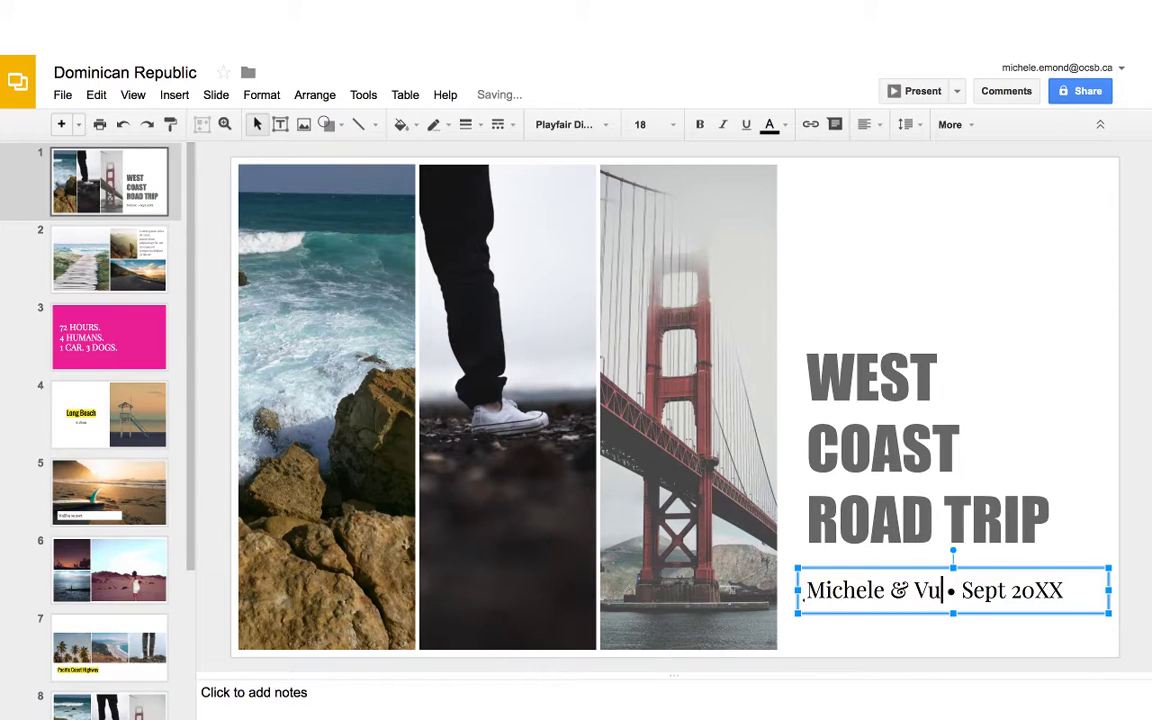
Replace the placeholder date after the bullet in the subtitle with Dec 2015.
key("Right")
key("Right")
key("Right")
key("Right")
key("Right")
key("Right")
key("Right")
key("Right")
key("Right")
key("Right")
key("Right")
key("Right")
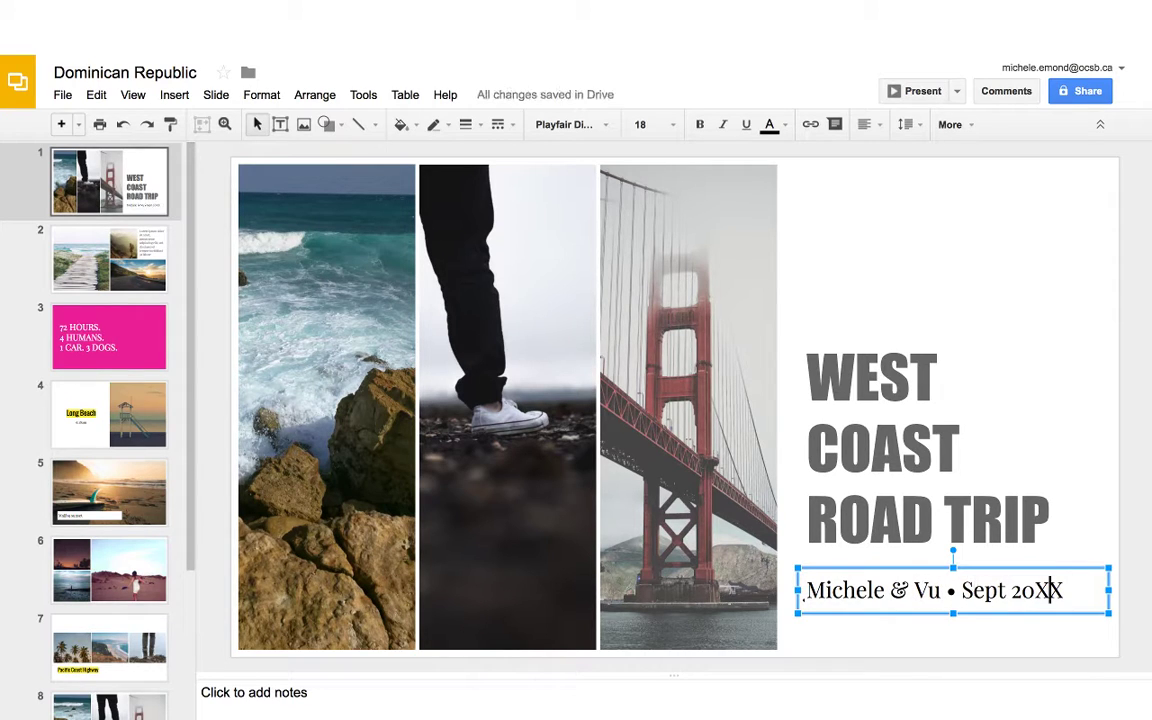
key("BackSpace")
key("BackSpace")
key("BackSpace")
key("BackSpace")
key("BackSpace")
key("BackSpace")
key("BackSpace")
key("BackSpace")
key("BackSpace")
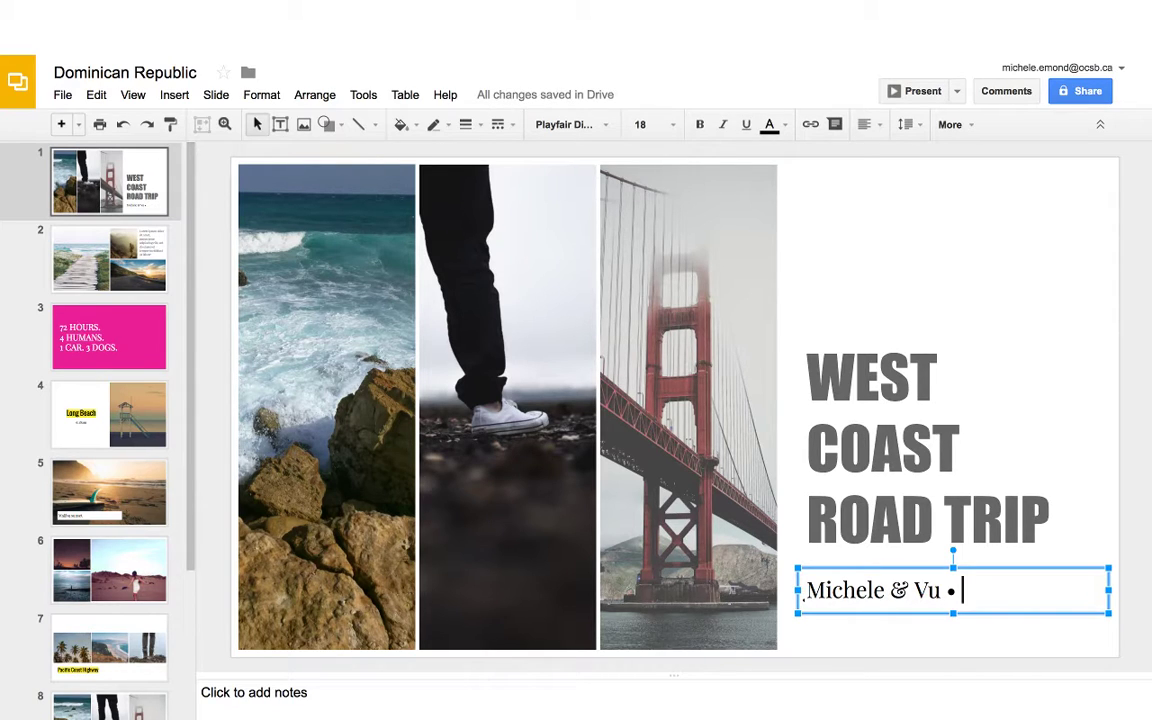
type("Dec 2")
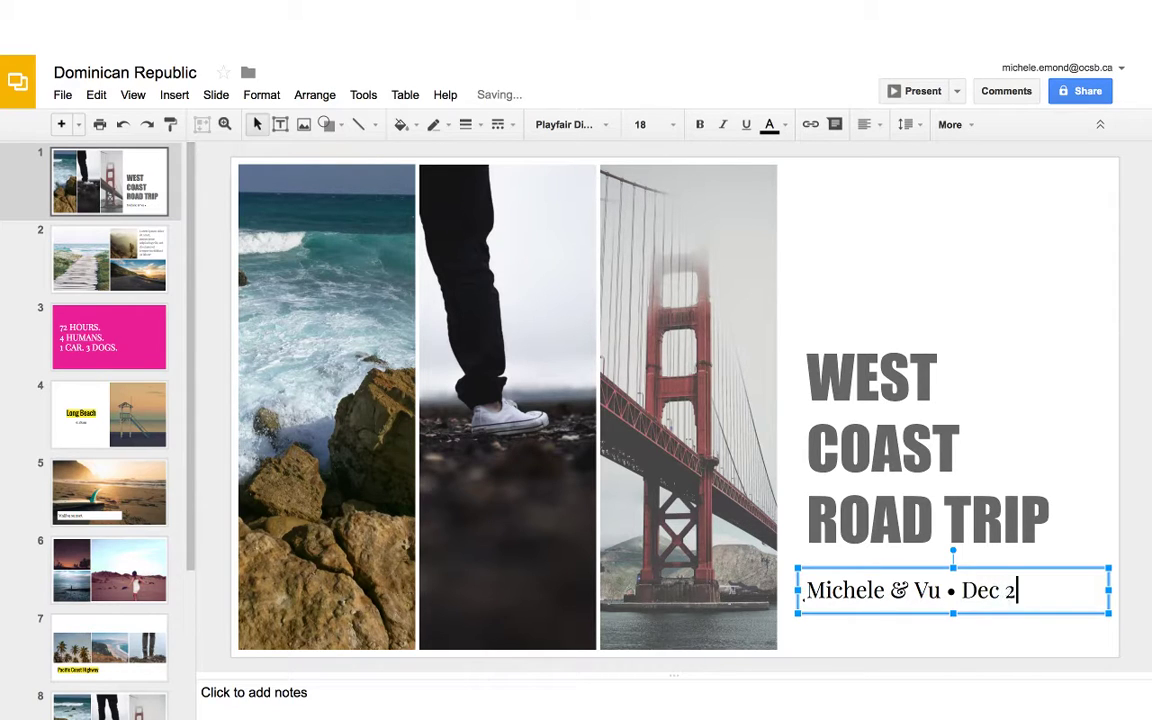
type("015")
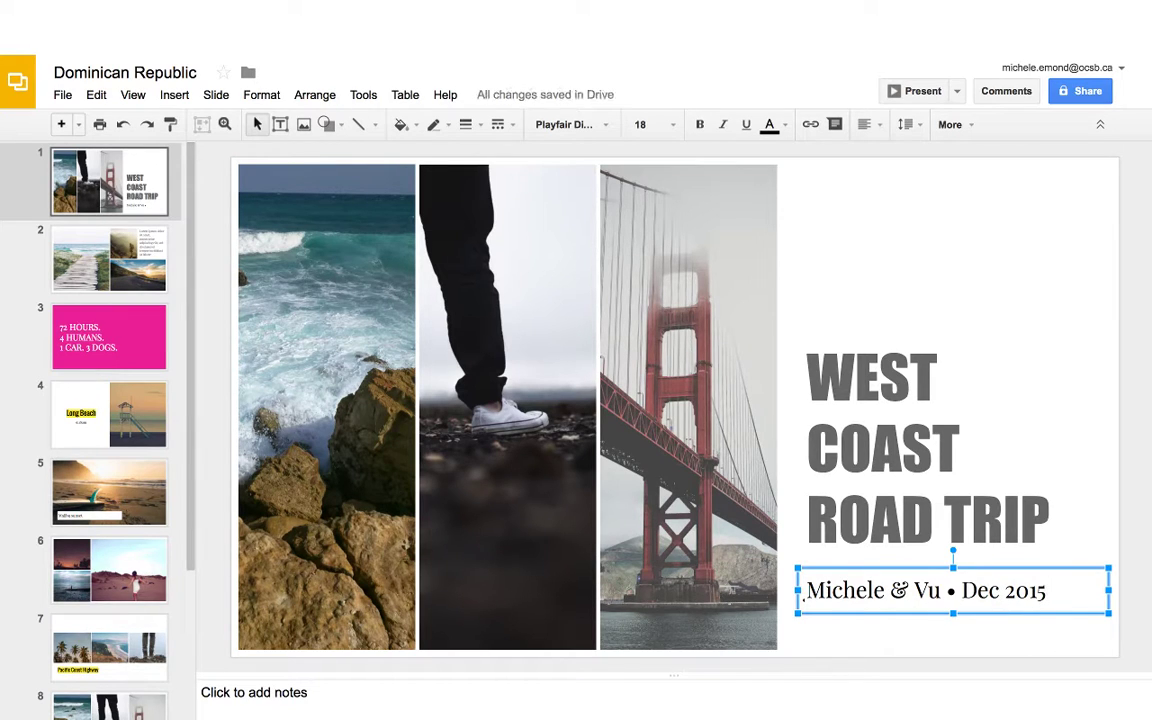
Change the text color of the whole subtitle line to dark red.
key("ctrl+shift+Left")
key("ctrl+shift+Left")
key("ctrl+shift+Left")
key("ctrl+shift+Left")
key("ctrl+shift+Left")
key("ctrl+shift+Left")
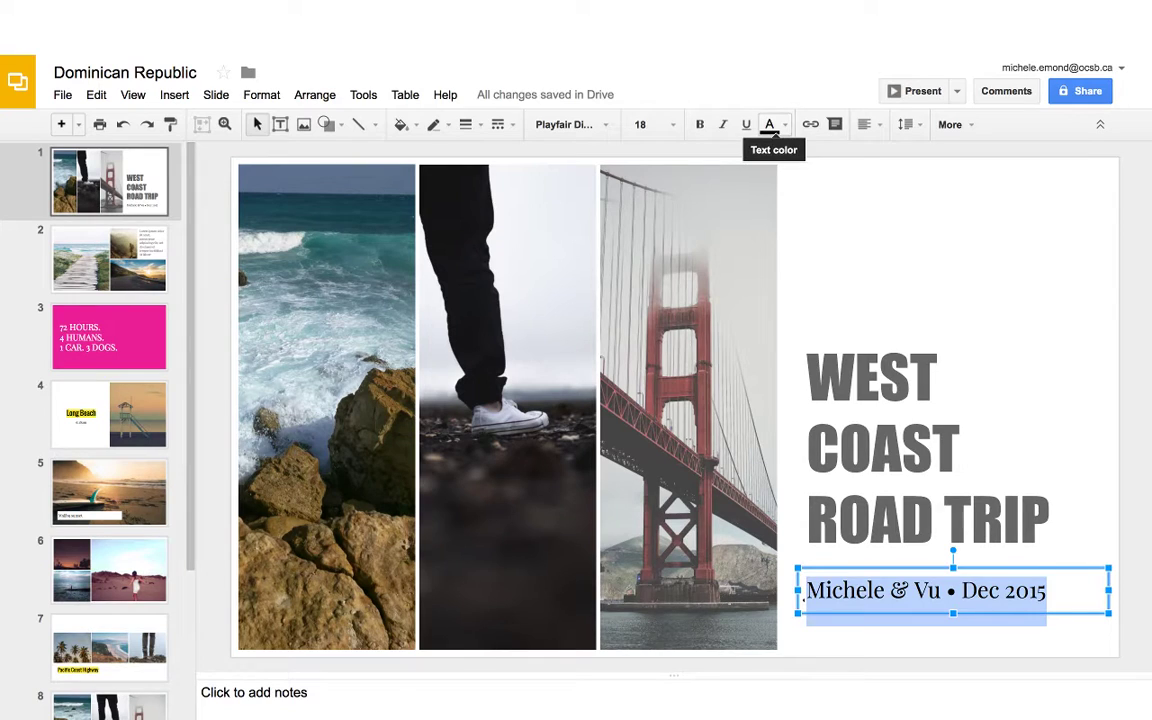
left_click(770, 124)
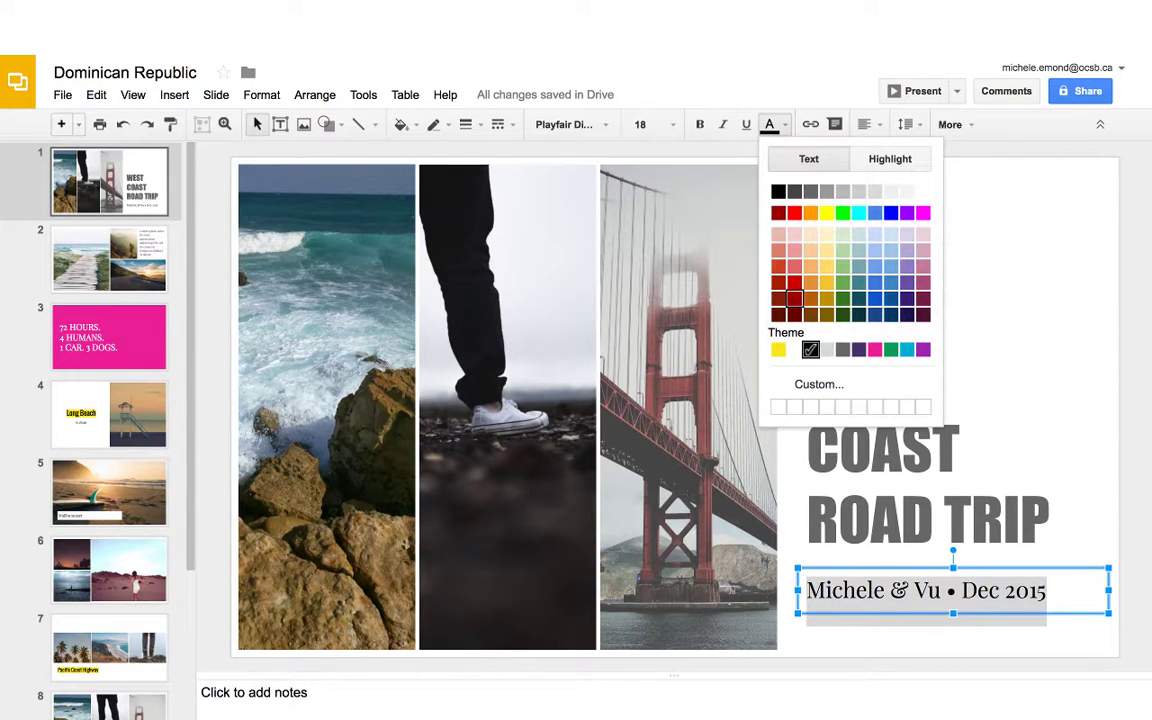
left_click(795, 298)
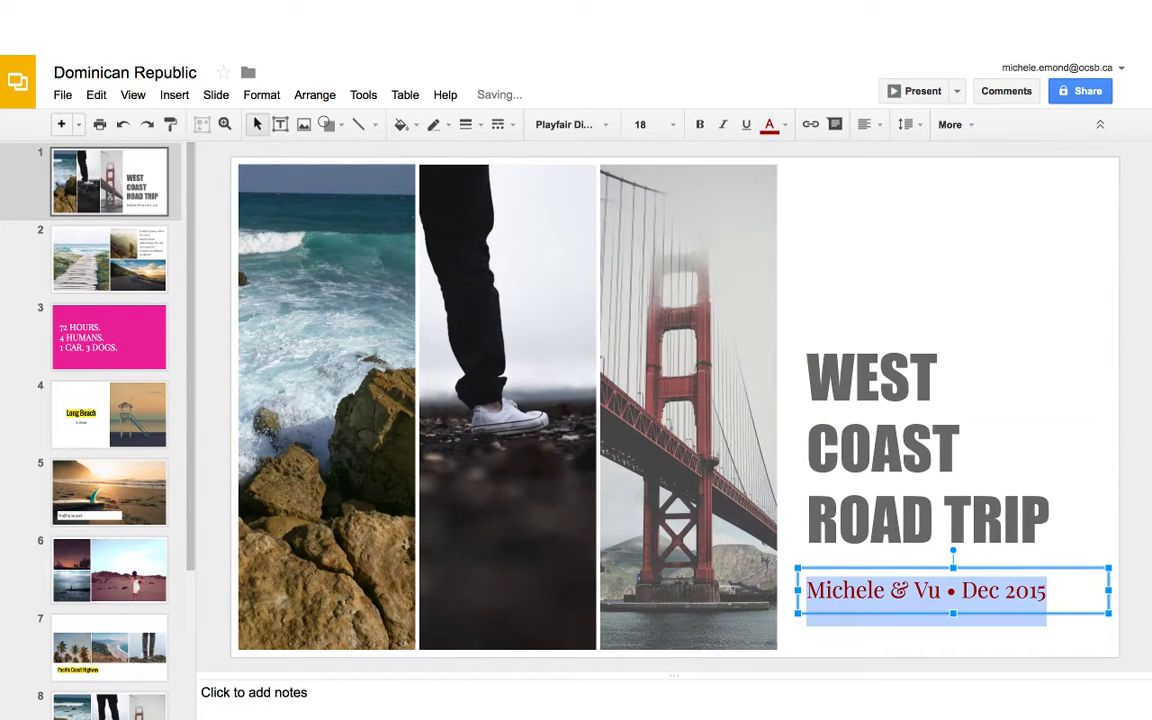
left_click(1060, 591)
Try the slide title at font size 24 and restore it to 48.
mouse_move(1020, 420)
left_mouse_down()
mouse_move(883, 393)
mouse_move(1020, 417)
left_mouse_up()
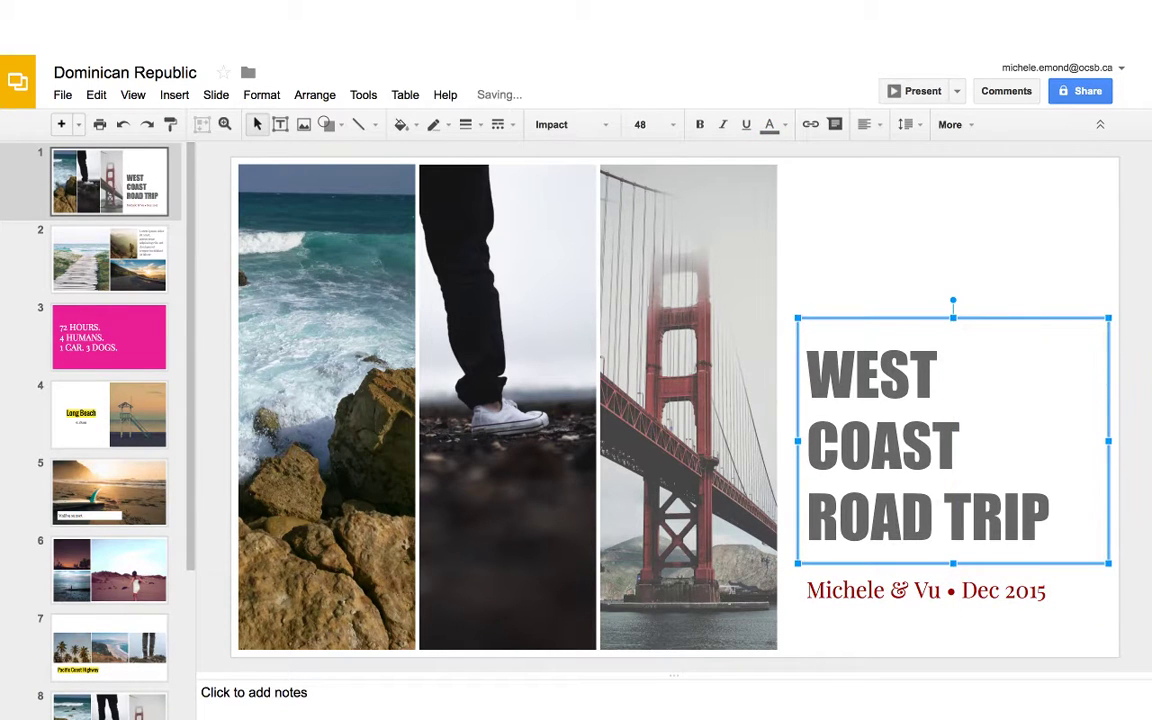
left_click(1050, 518)
left_click_drag(1050, 518, 808, 372)
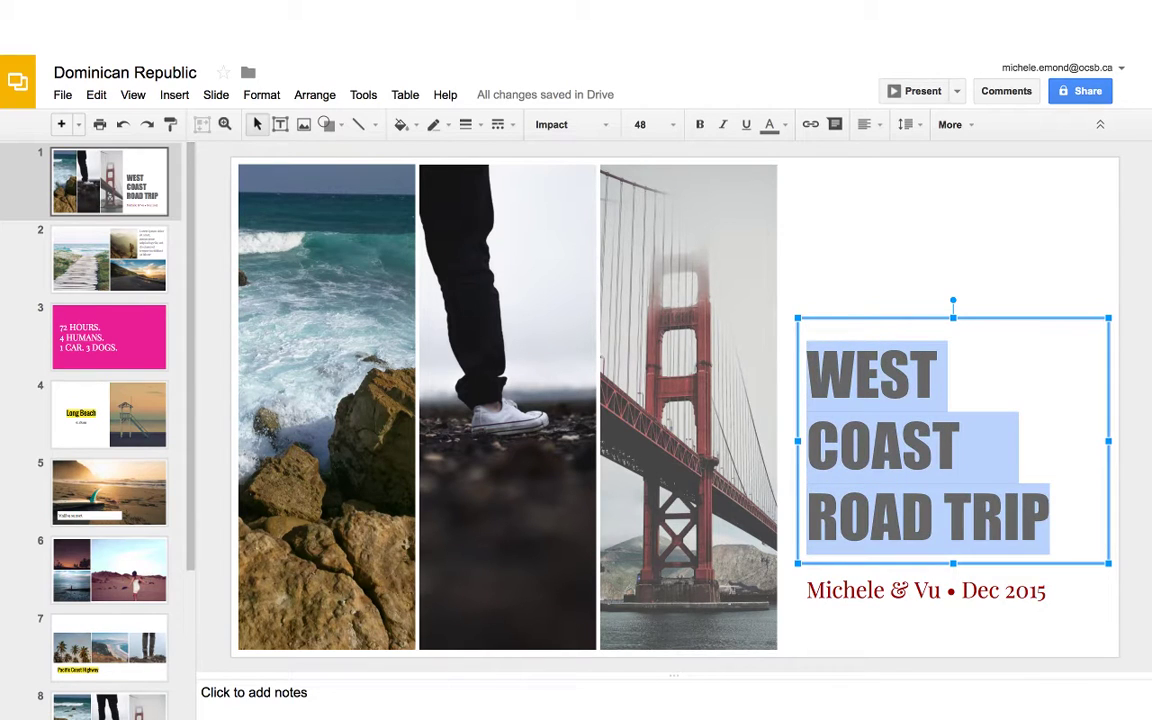
left_click(648, 124)
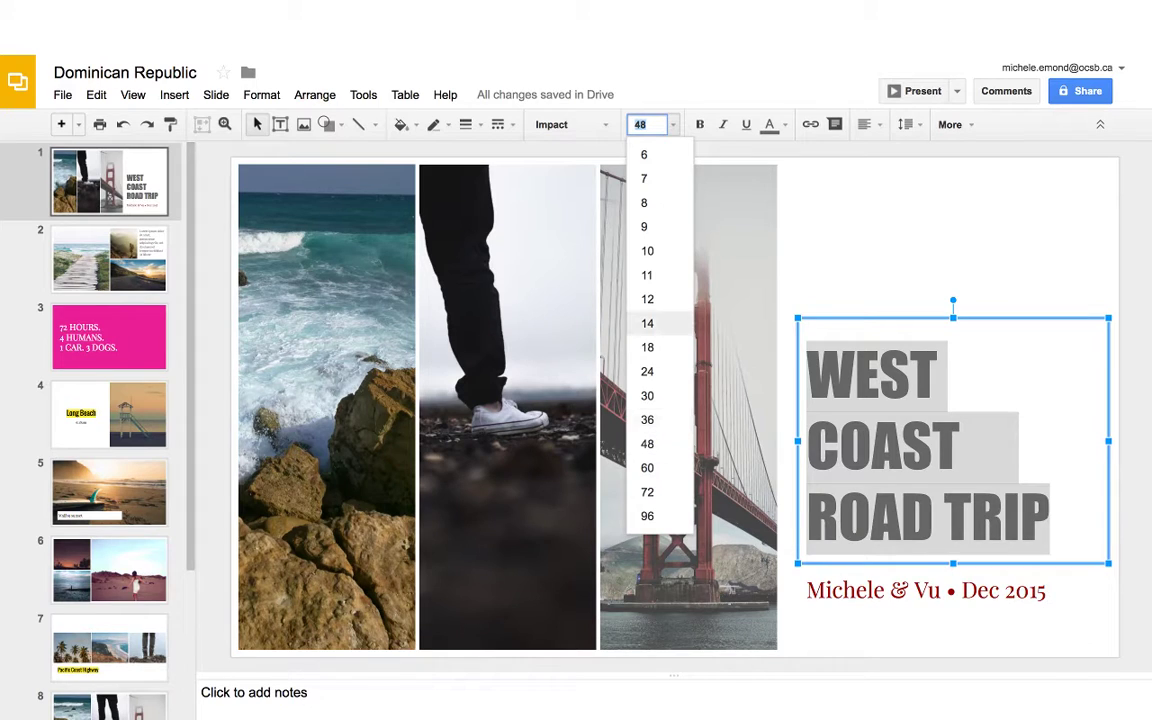
left_click(647, 371)
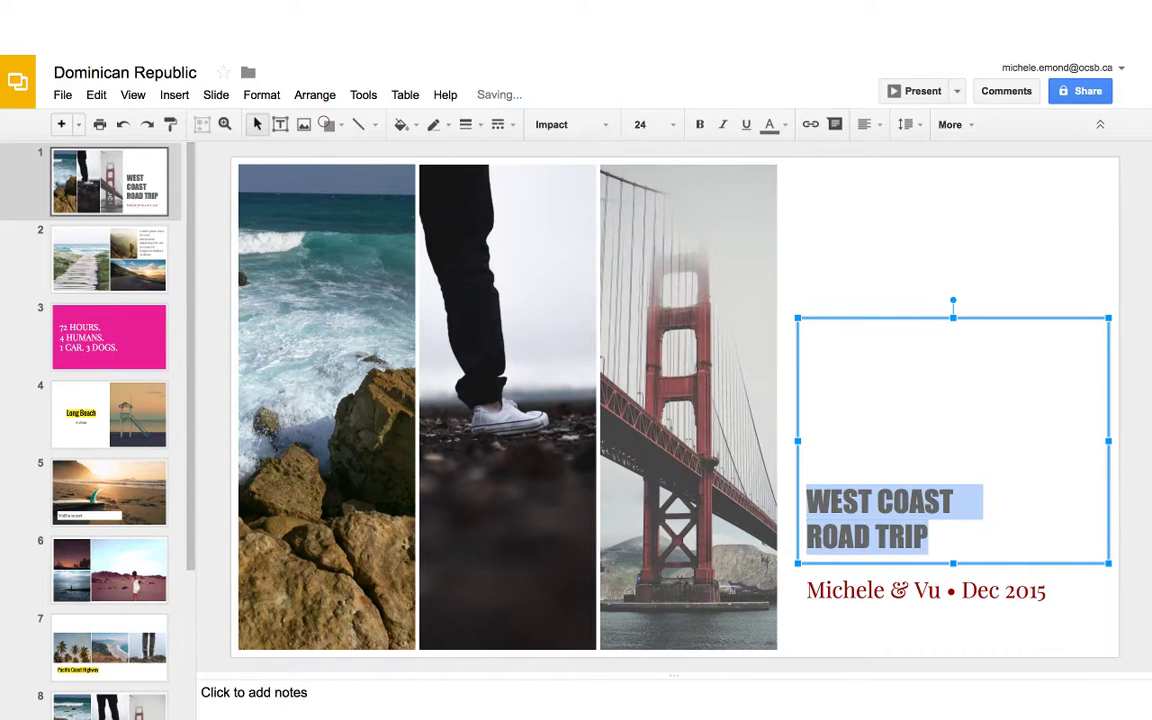
left_click(648, 124)
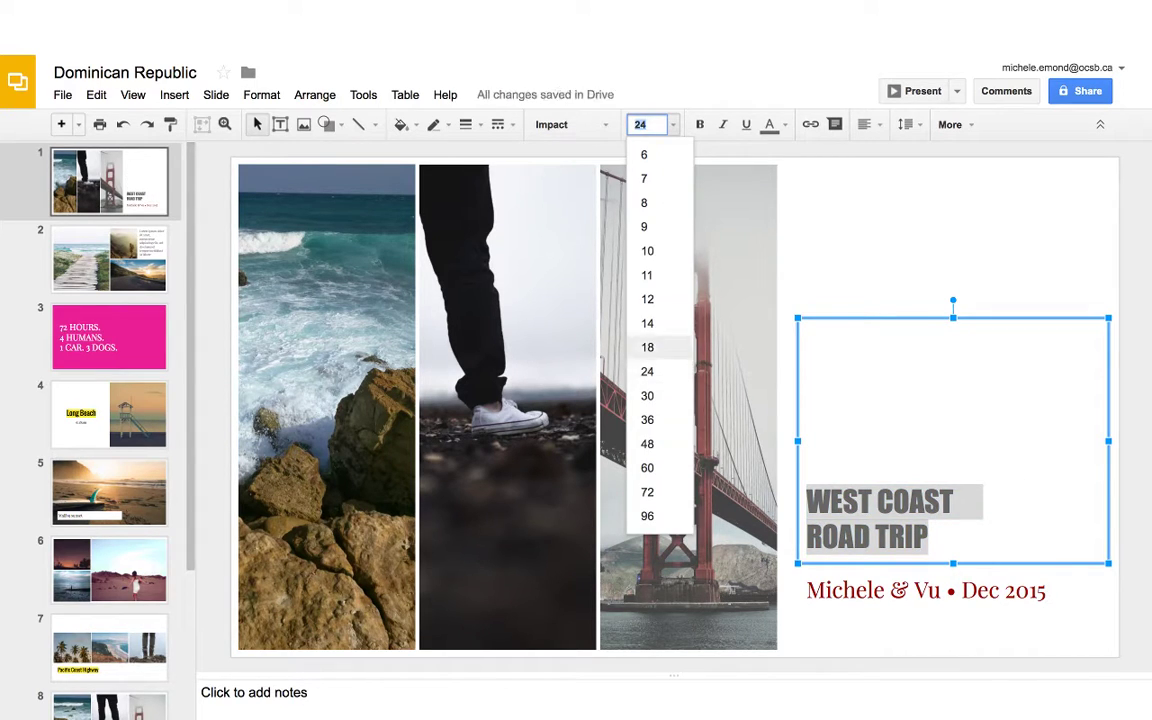
left_click(647, 443)
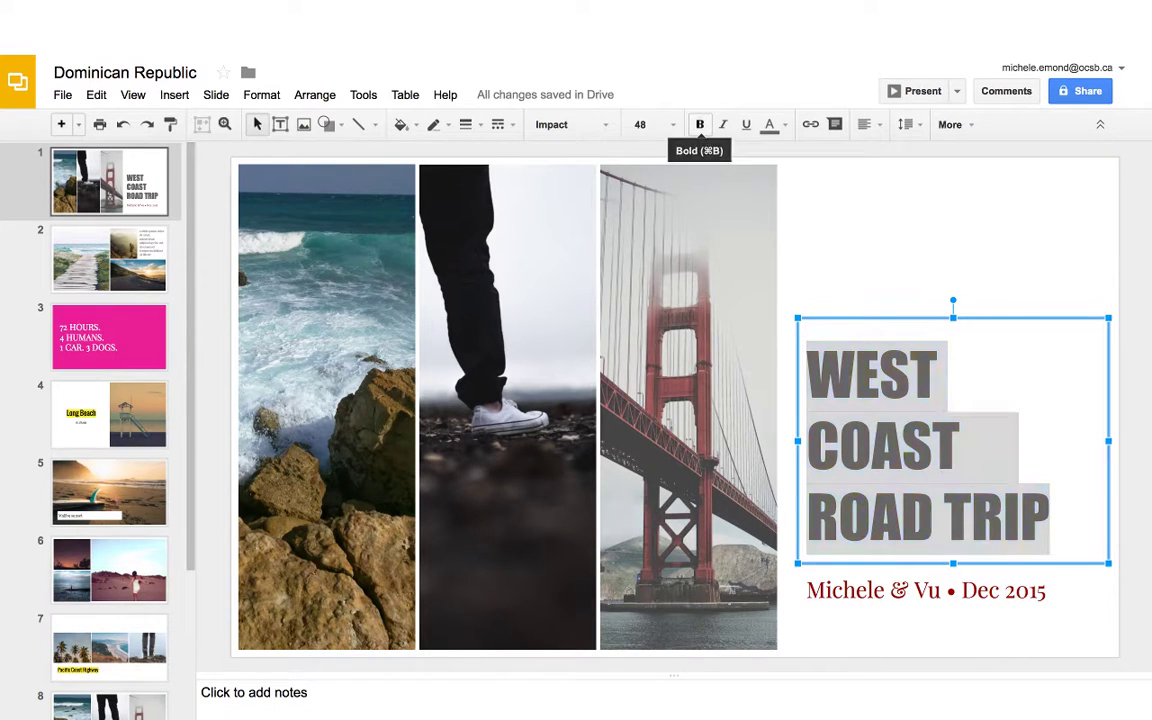
Try bold, italic and underline on the slide title, restore its upright, non-underlined style and deselect it.
left_click(700, 124)
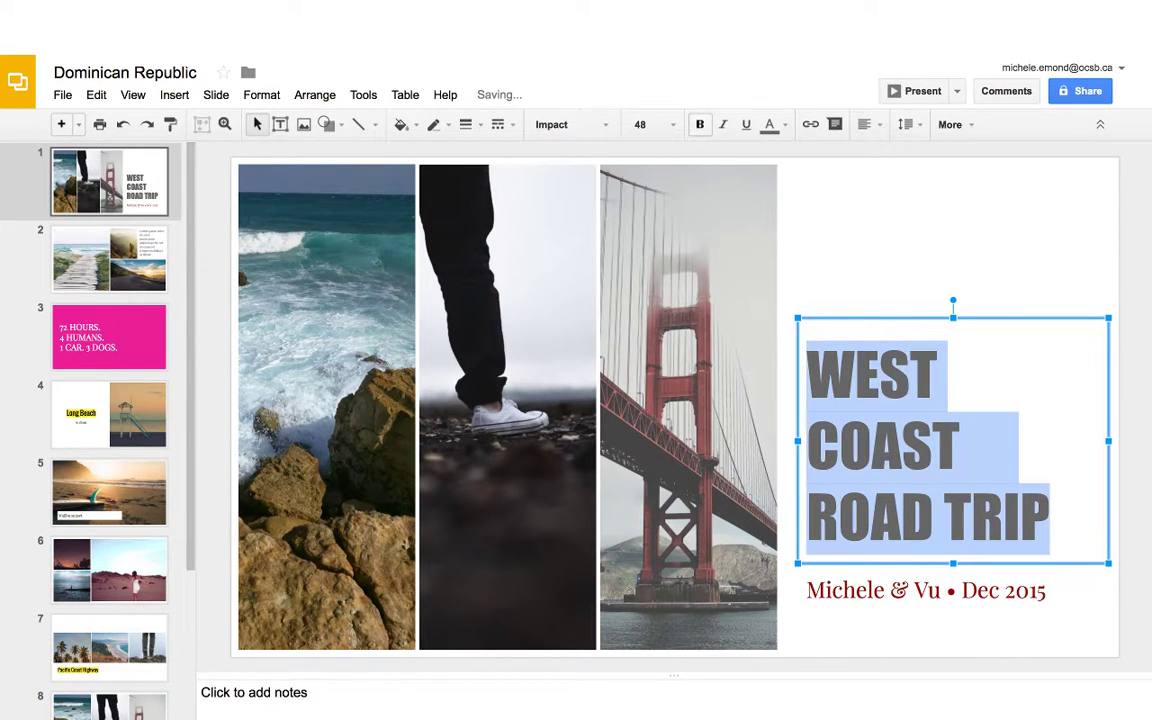
left_click(722, 124)
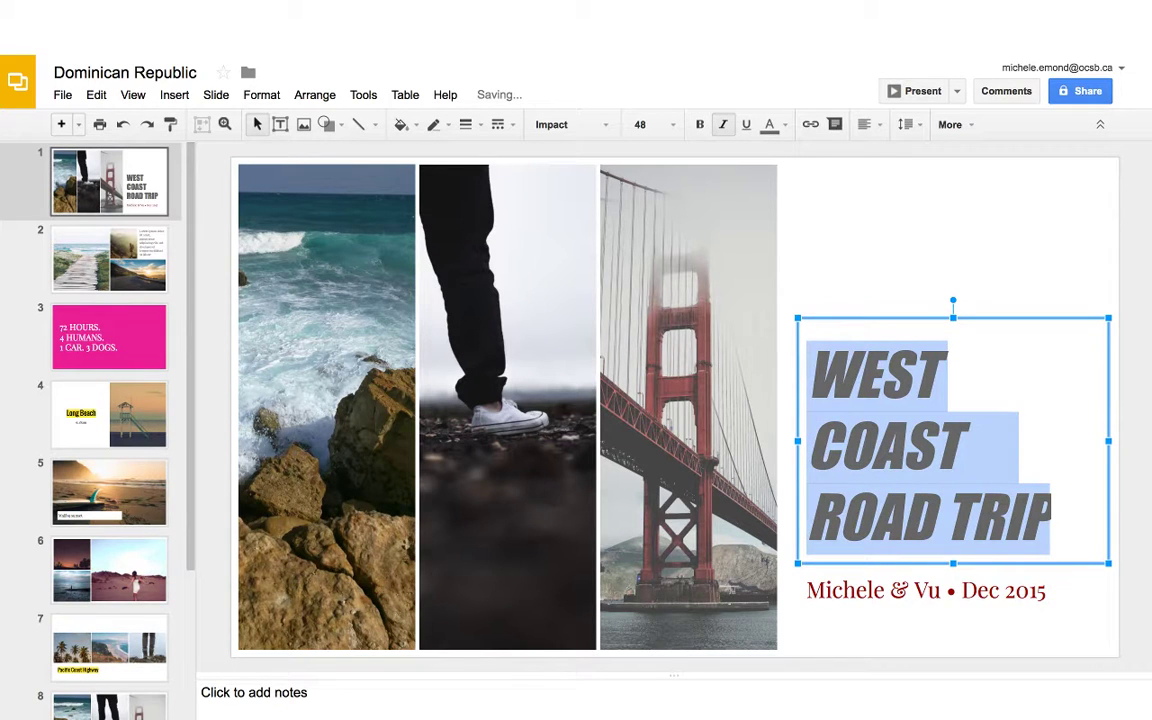
left_click(746, 124)
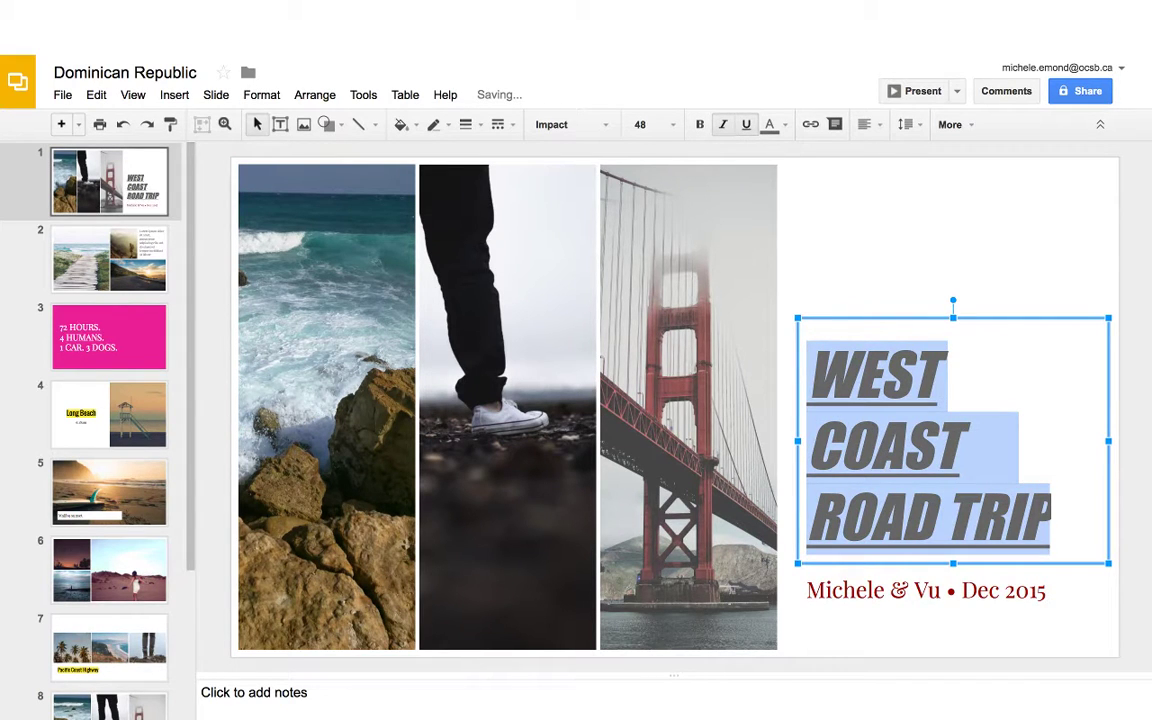
left_click(746, 124)
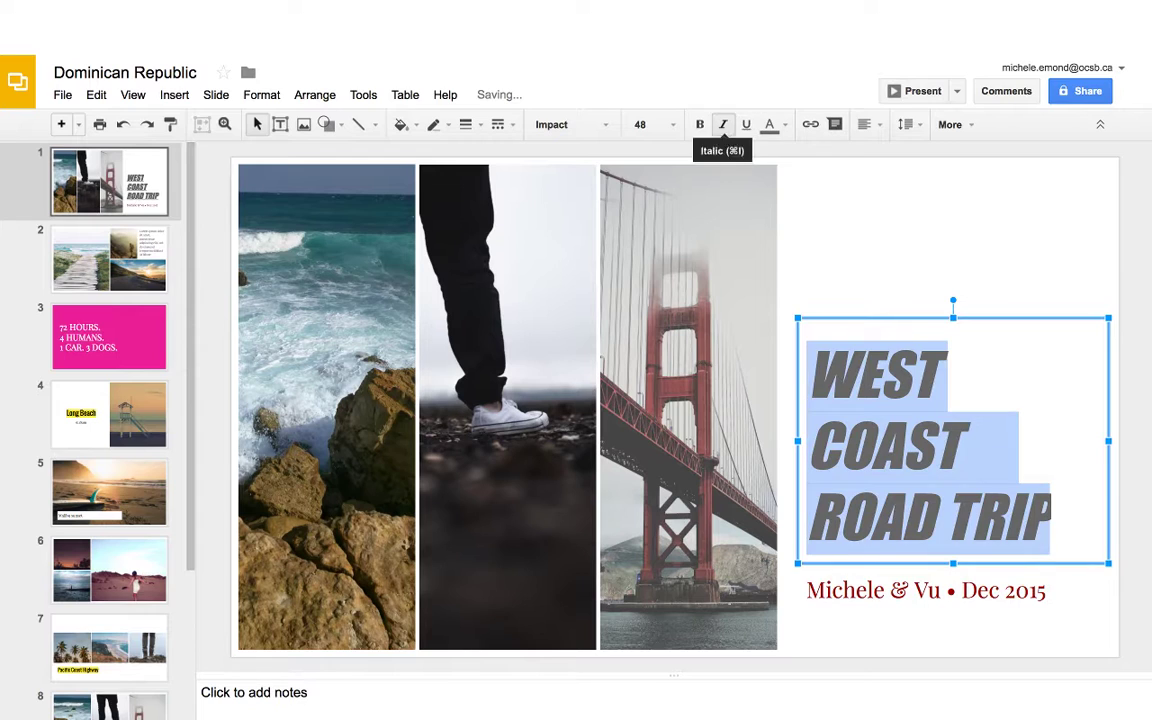
left_click(722, 124)
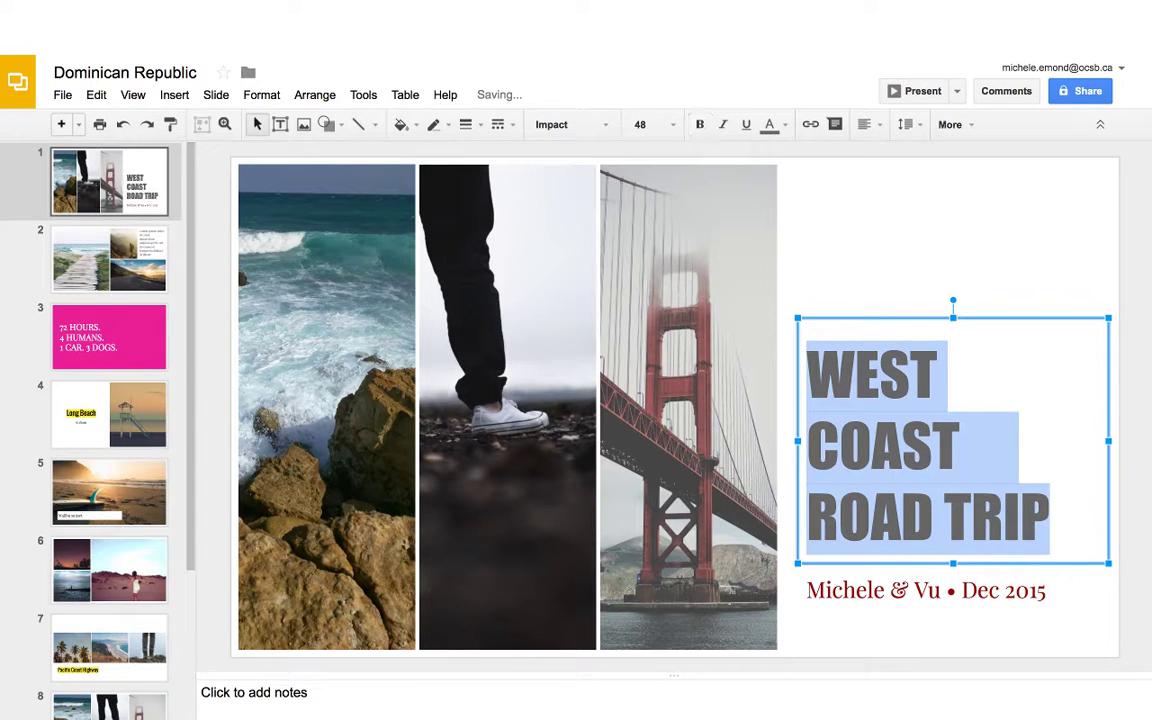
key("Escape")
key("Escape")
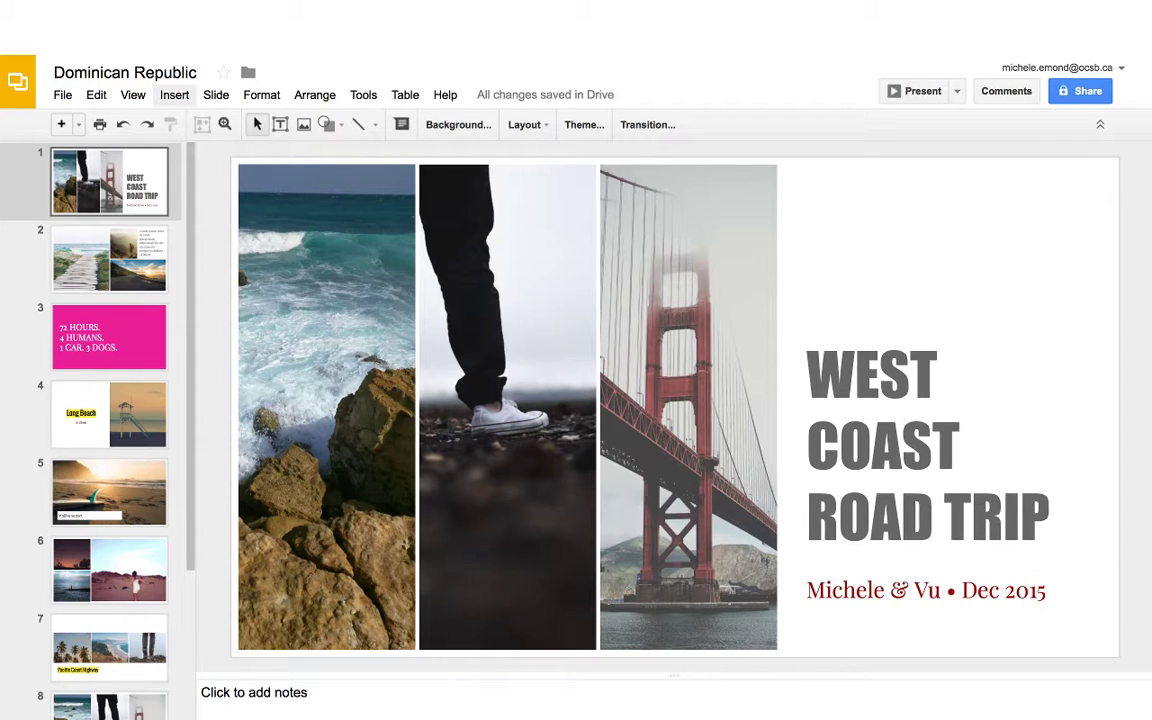
Draw a text box in the blank area above the title, shrink it and delete it.
left_click(174, 94)
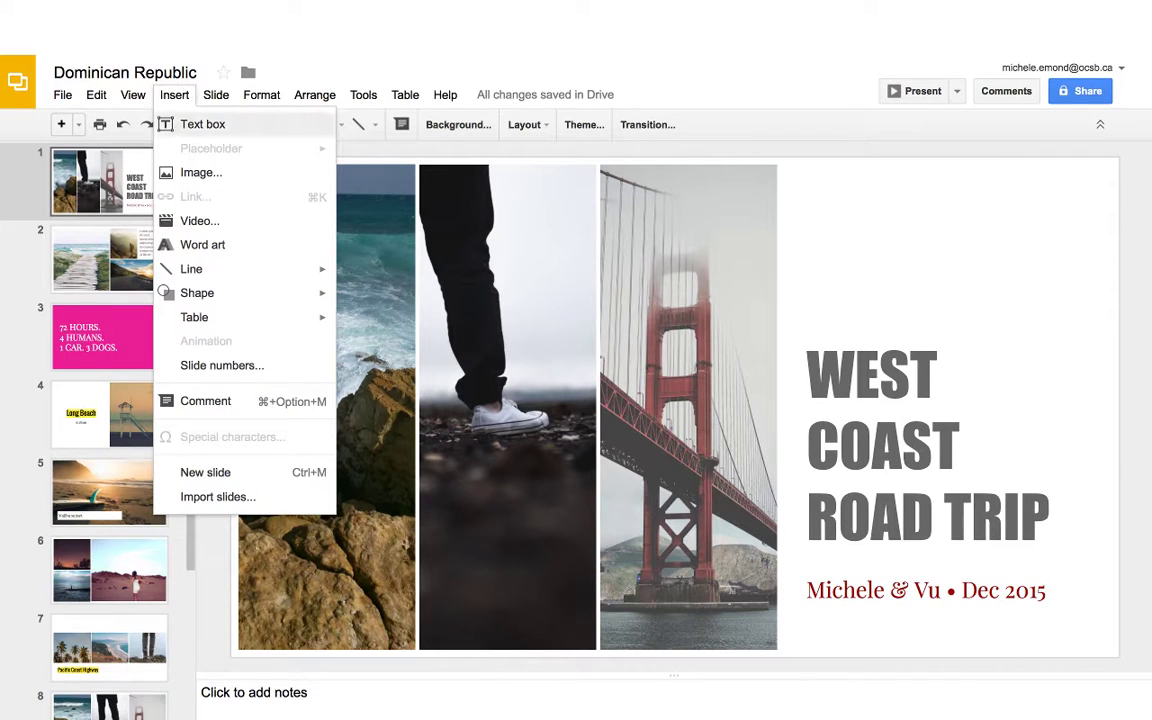
left_click(195, 124)
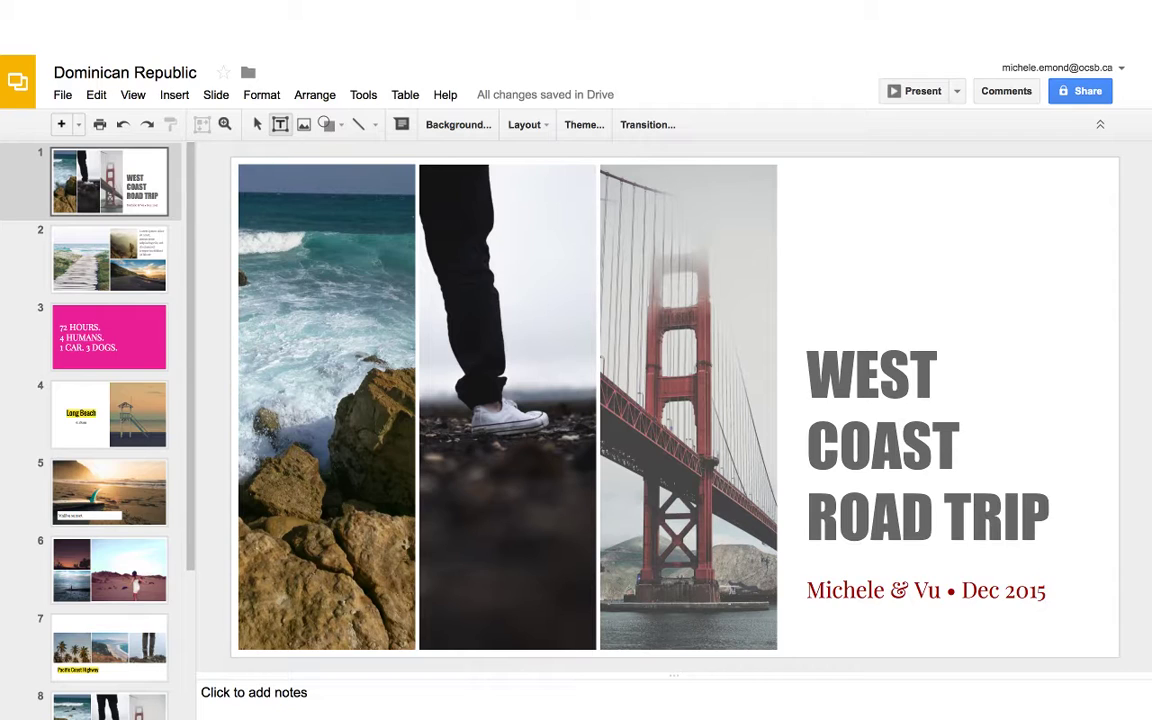
left_click_drag(803, 181, 1098, 303)
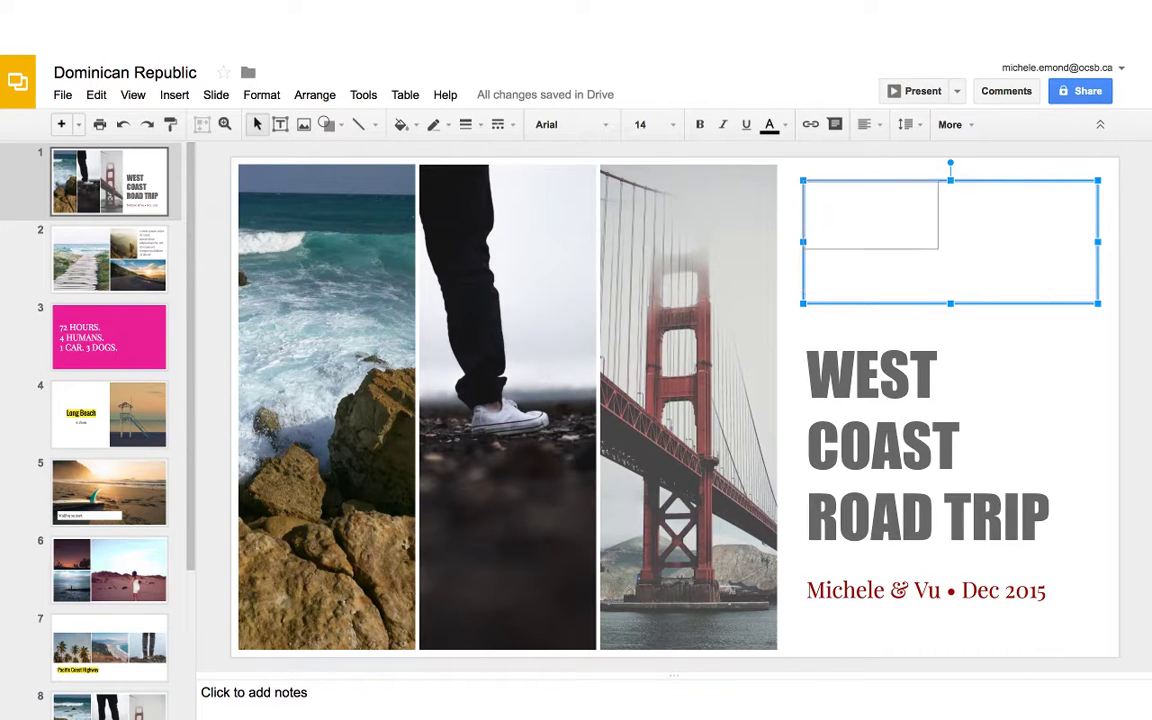
left_click_drag(880, 239, 880, 238)
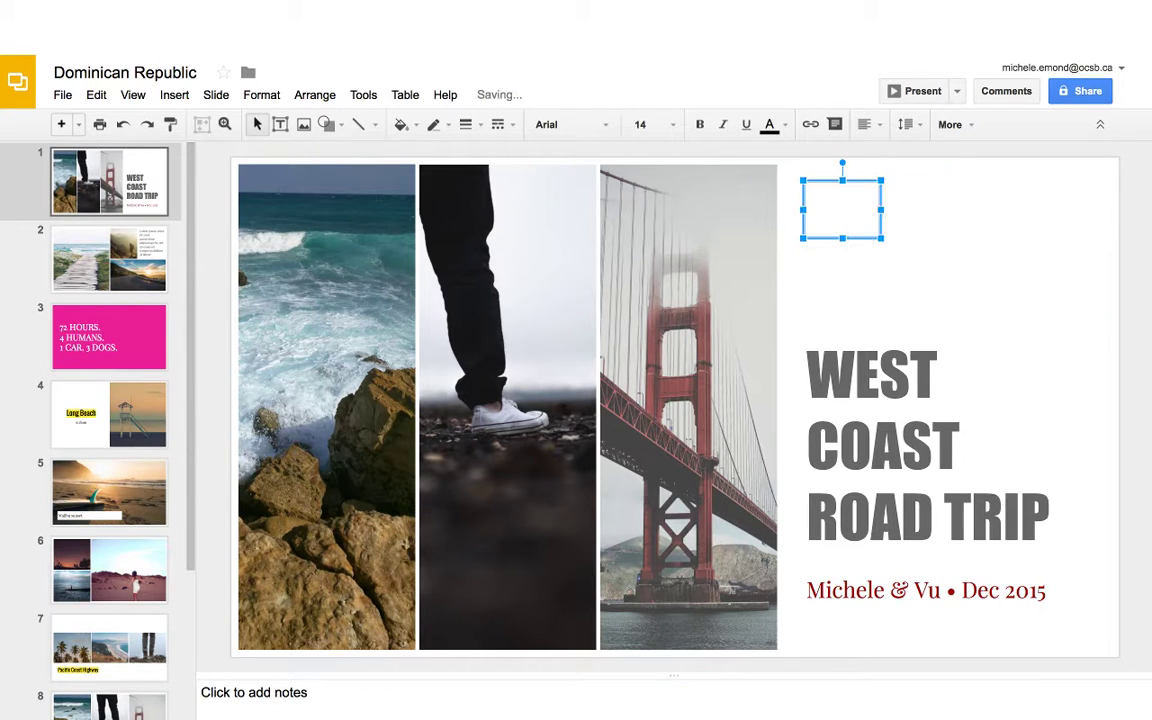
key("Delete")
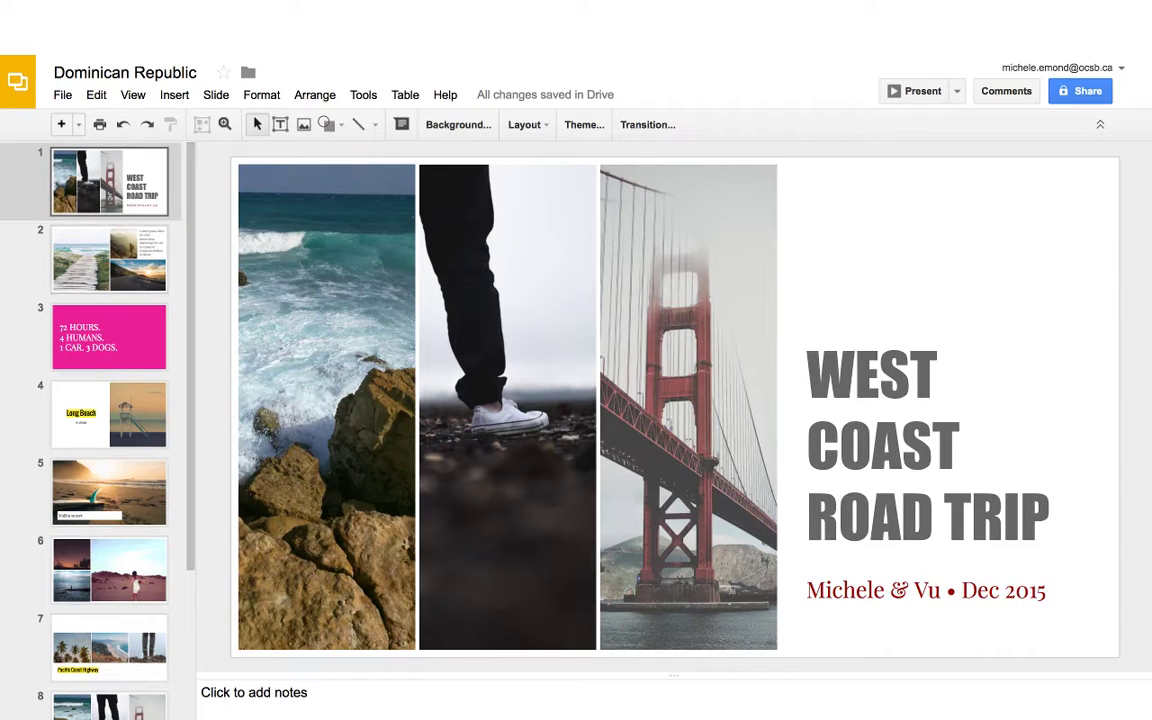
Replace the hiker photo on slide 2 with the photo of palm trees under a sunny sky.
left_click(109, 258)
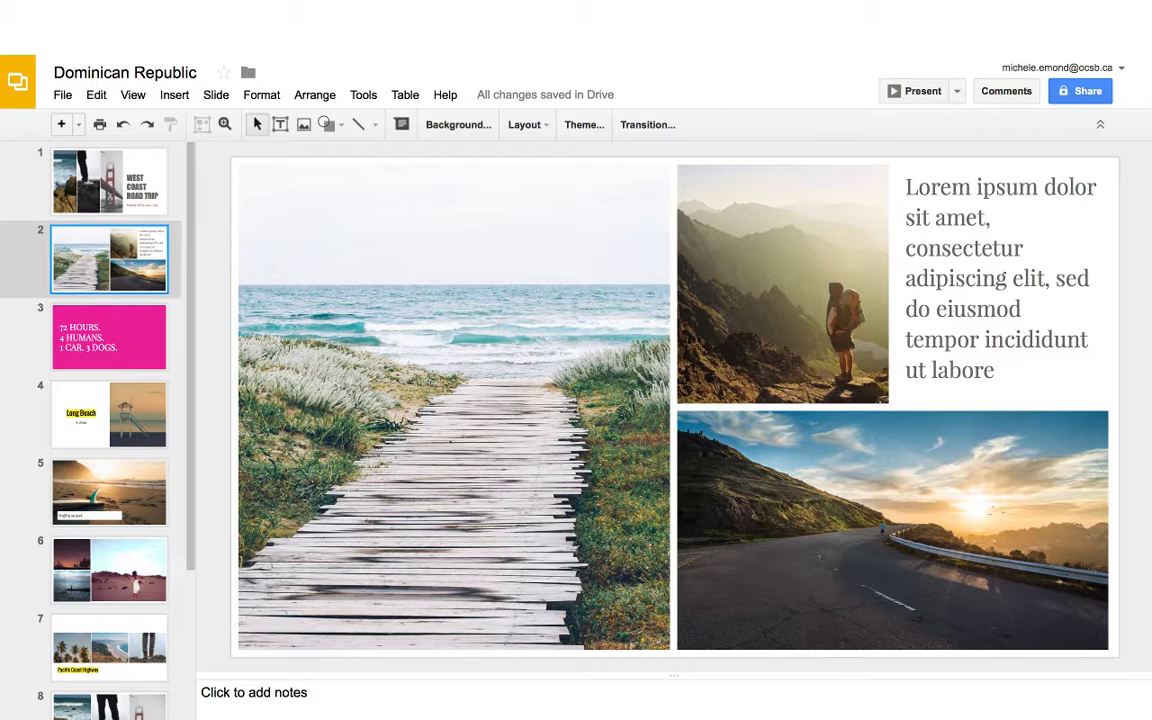
left_click(782, 283)
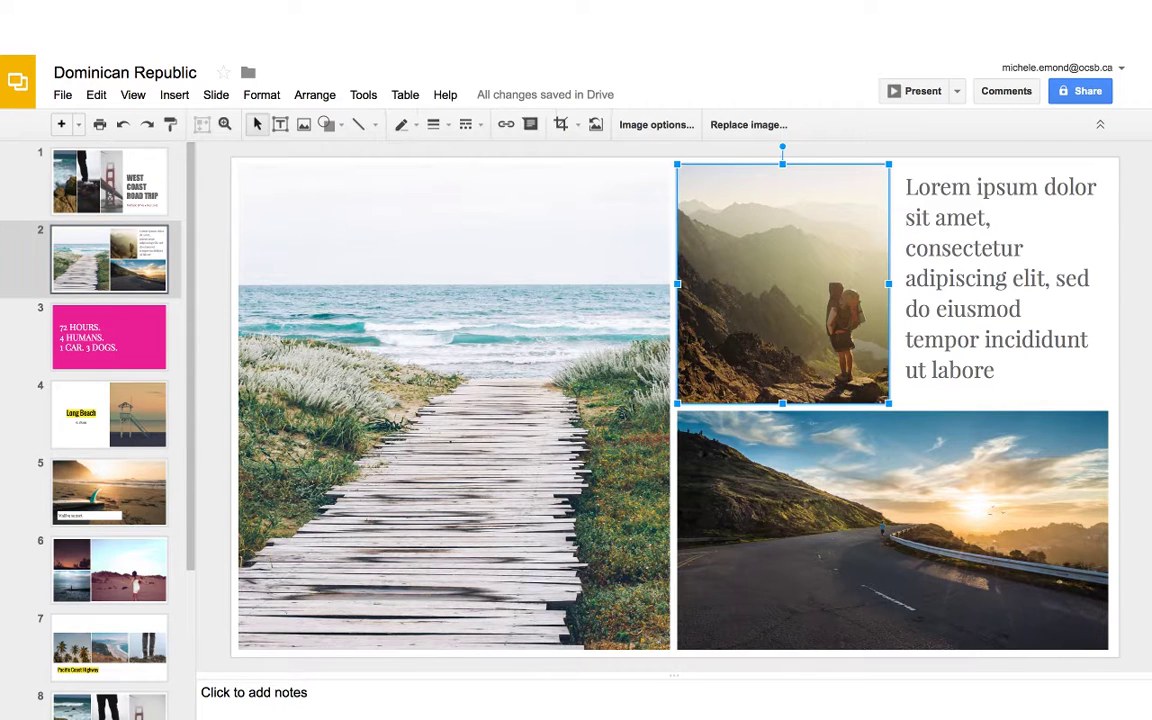
right_click(815, 316)
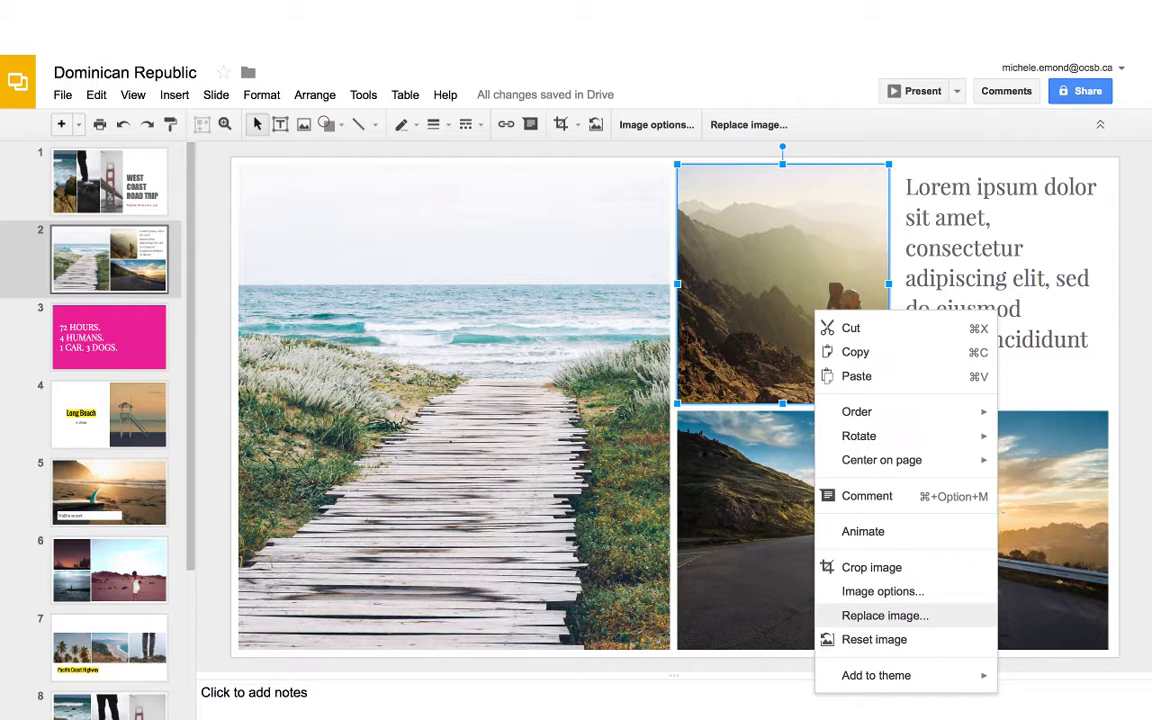
left_click(885, 615)
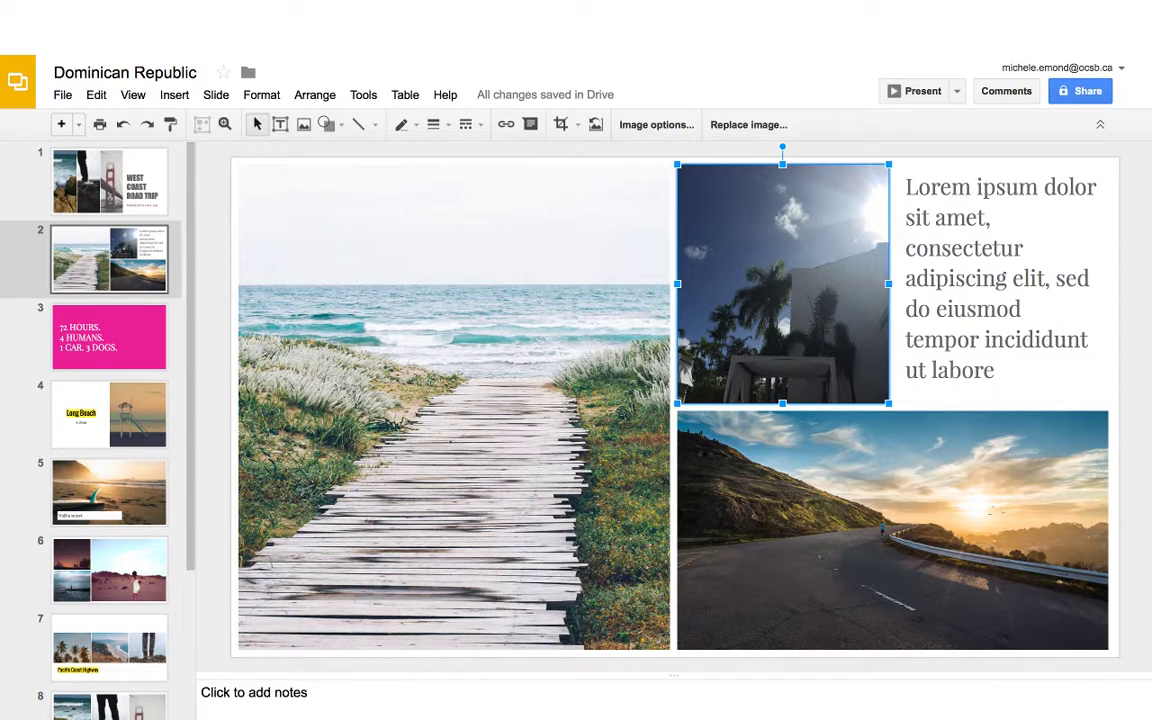
Try widening the palm tree photo across the text to the road photo's outer edge, and restore its width.
left_click_drag(889, 284, 1108, 284)
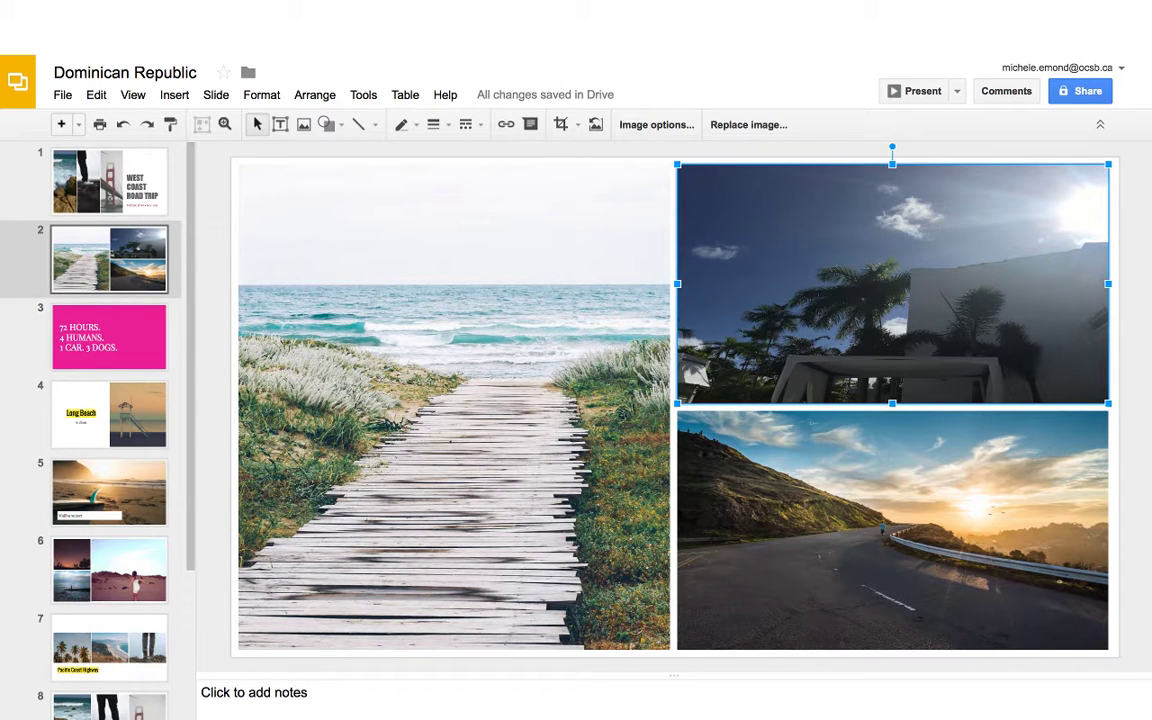
left_click_drag(1108, 284, 889, 284)
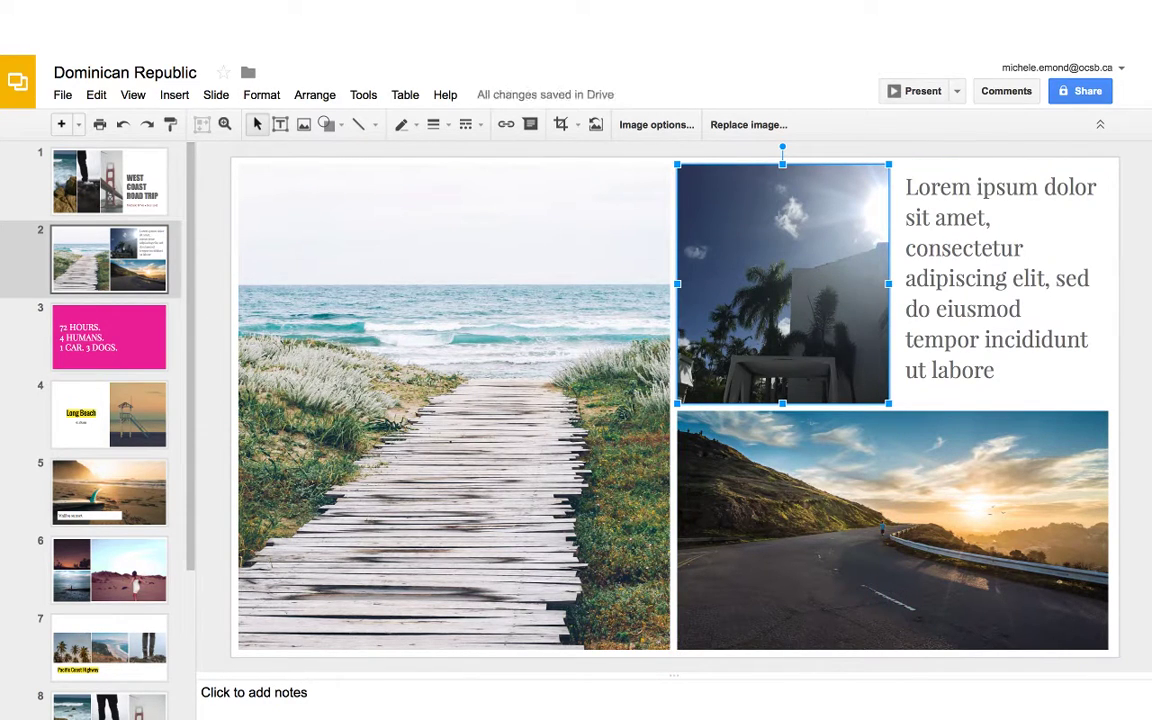
Examine the commands and upload sources for inserting or replacing an image with the boardwalk photo on slide 2, without choosing a new one.
left_click(454, 407)
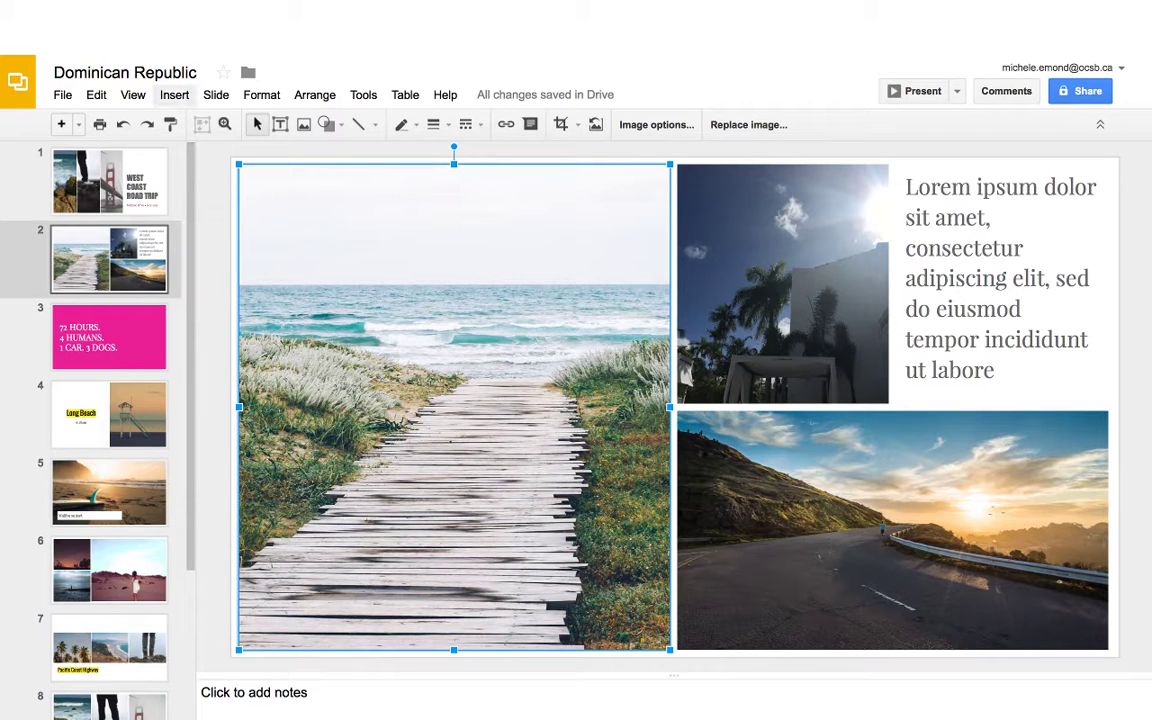
left_click(174, 94)
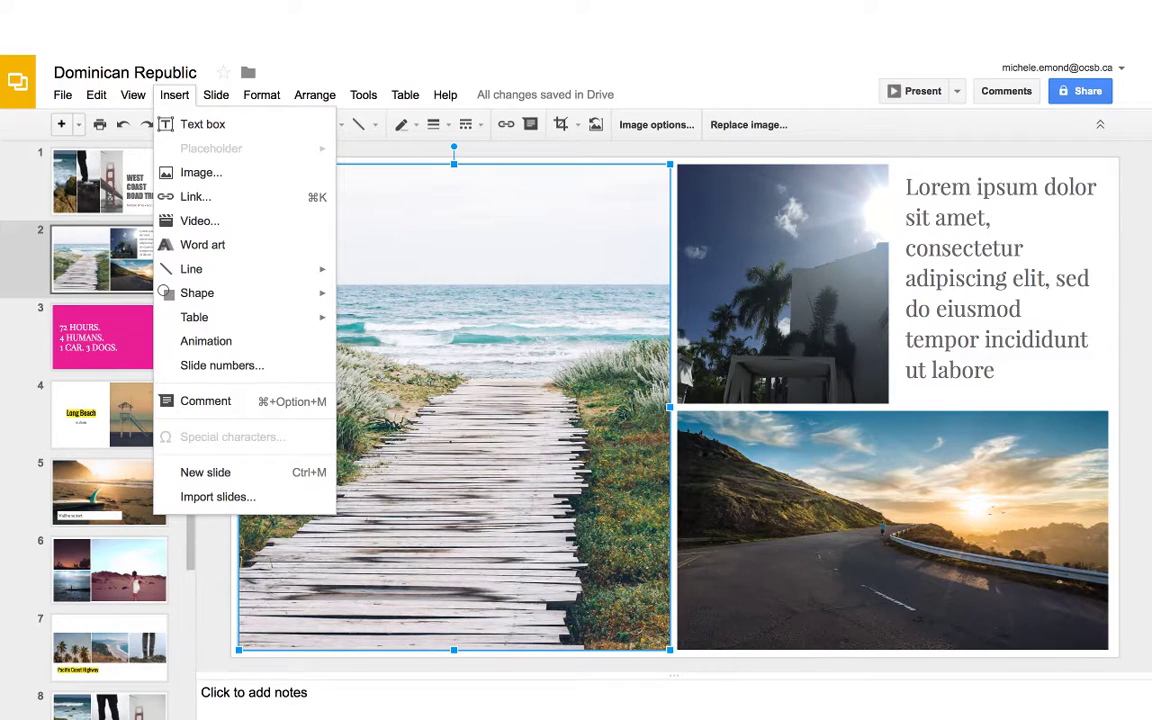
key("Escape")
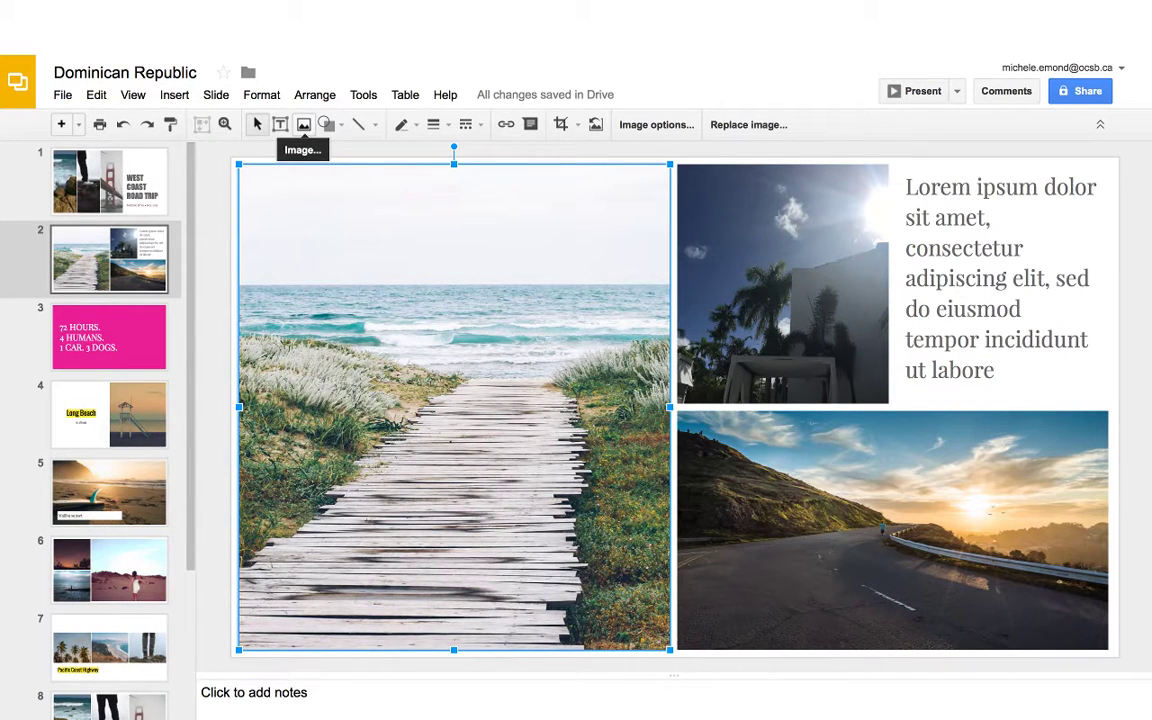
left_click(303, 124)
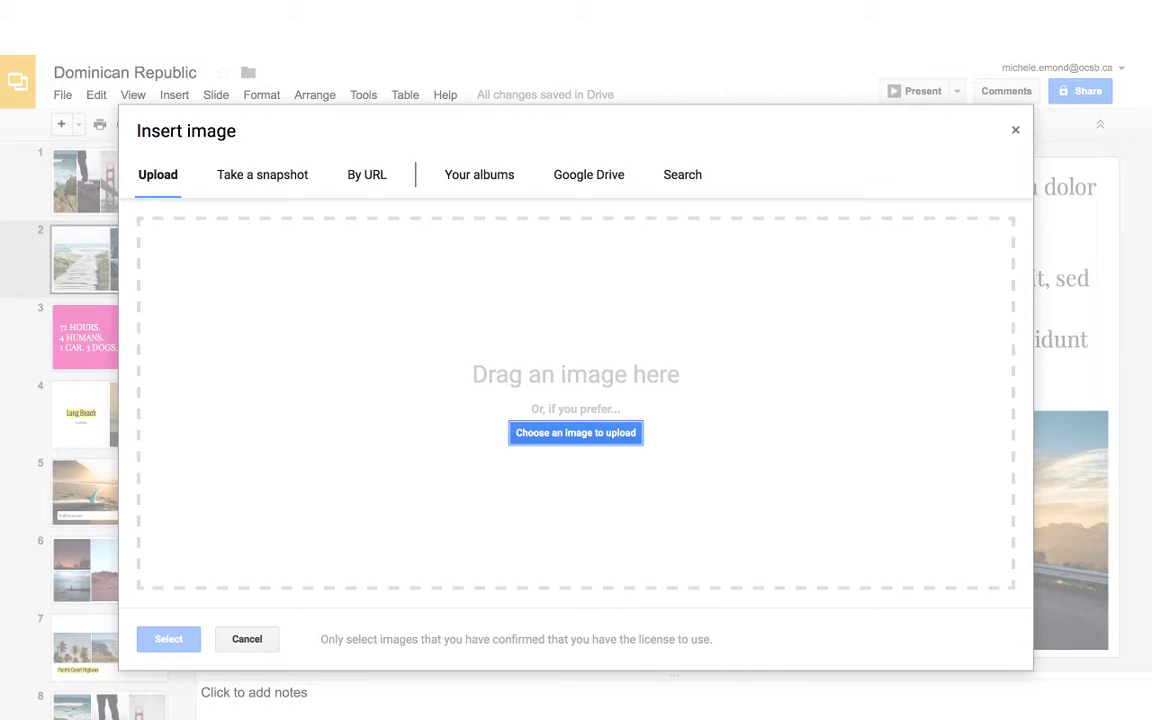
left_click(1015, 130)
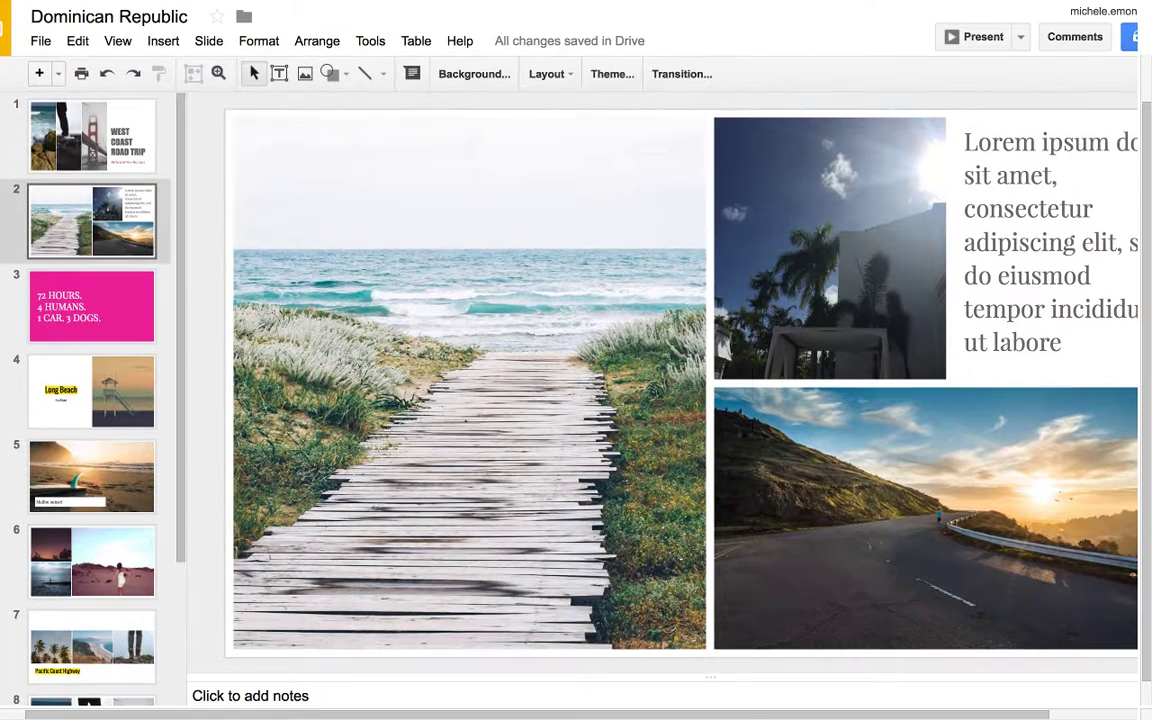
right_click(527, 323)
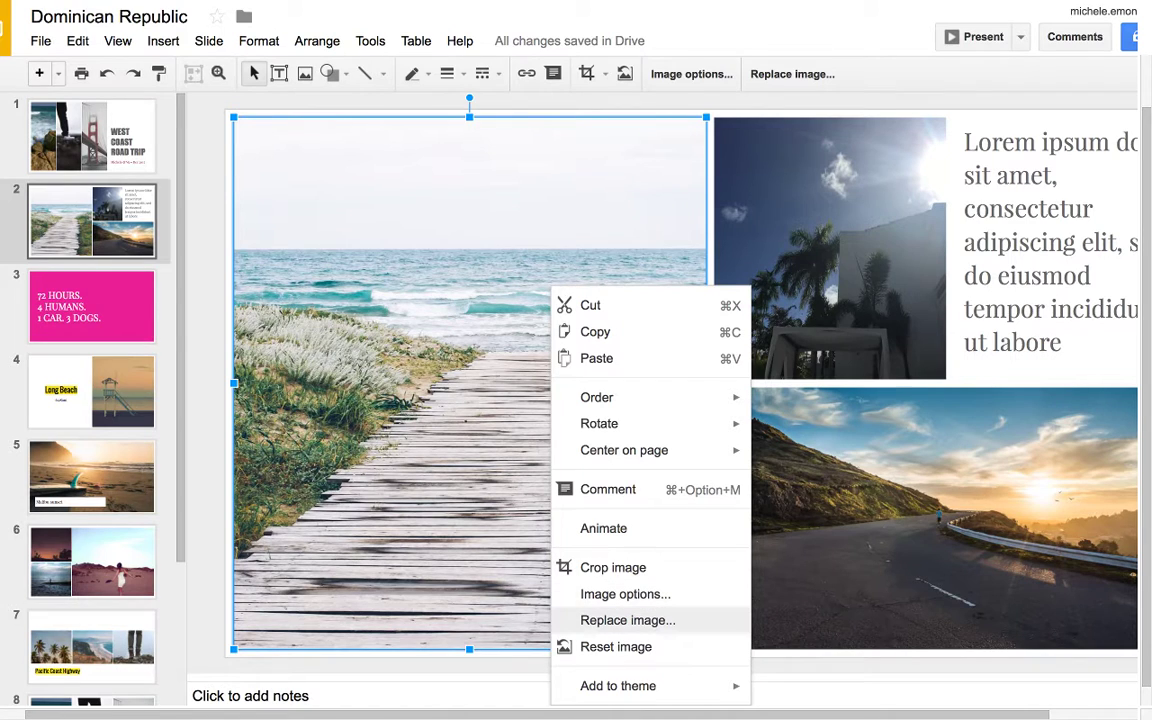
key("Escape")
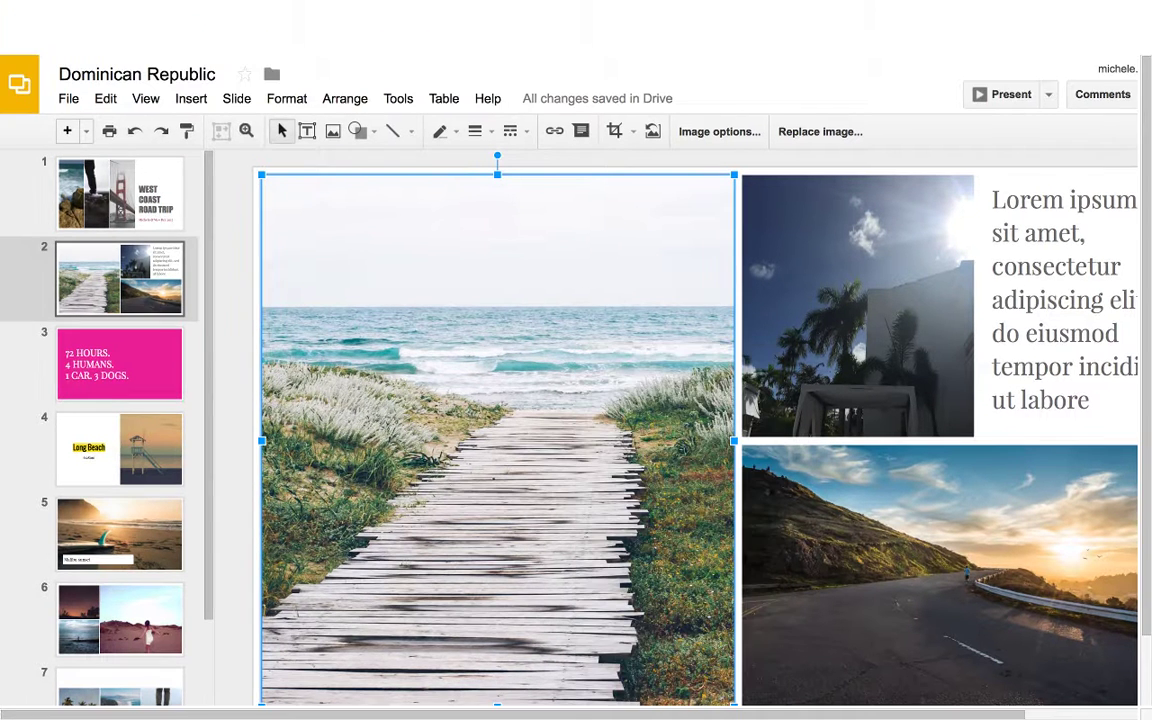
left_click(191, 98)
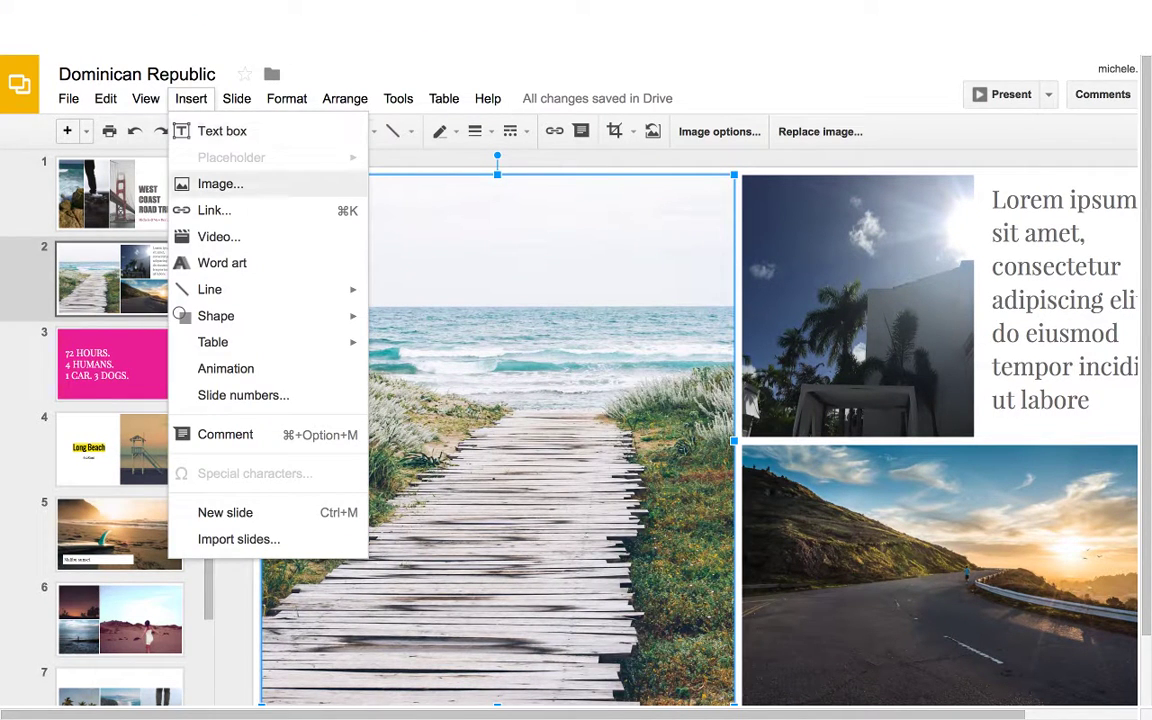
key("Escape")
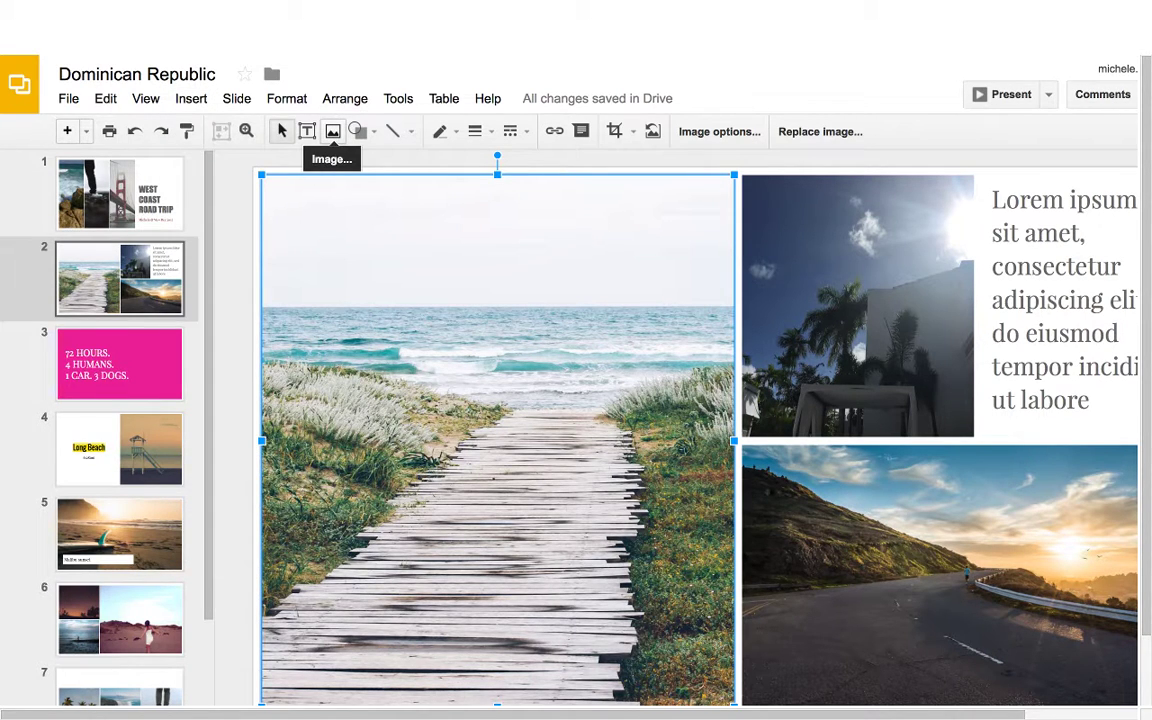
left_click(332, 131)
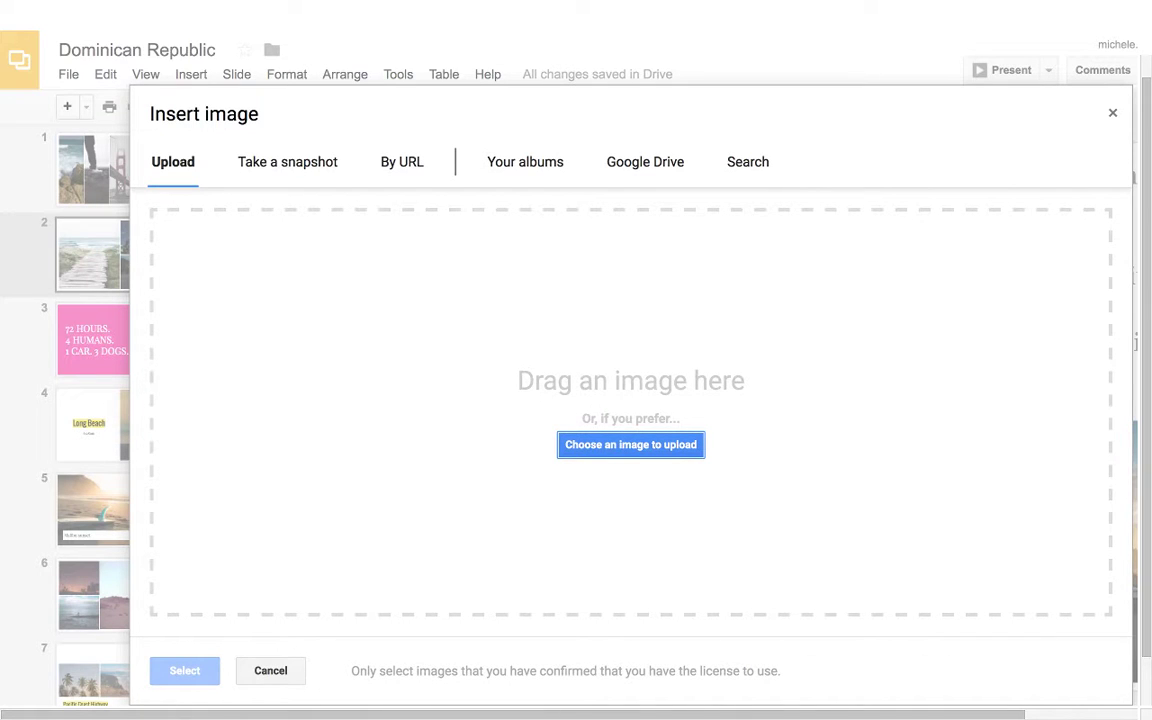
left_click(1112, 113)
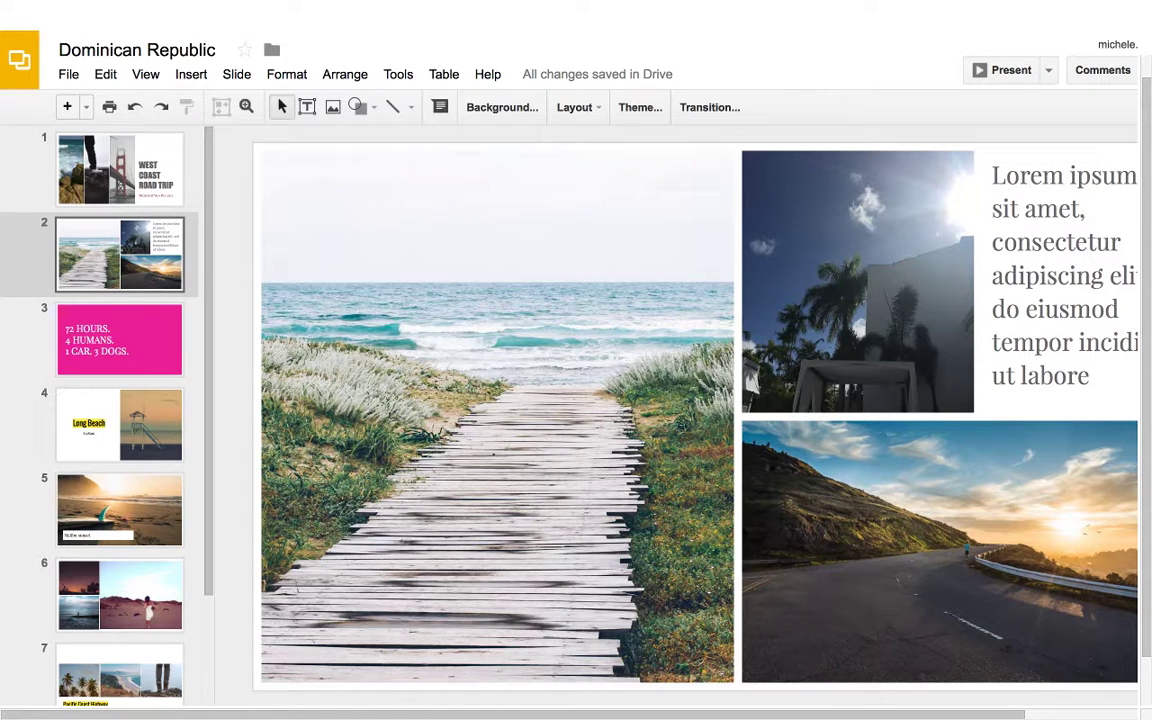
Show the crop frame of the boardwalk photo and leave cropping without adjusting it.
left_click(497, 416)
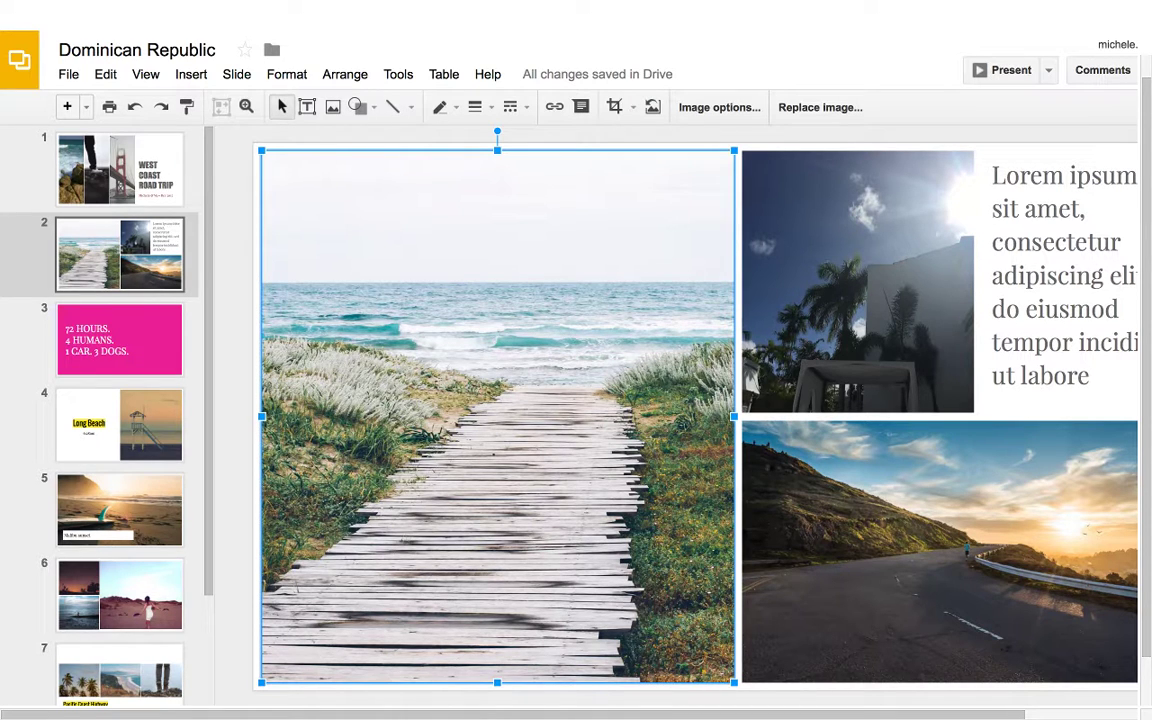
double_click(497, 416)
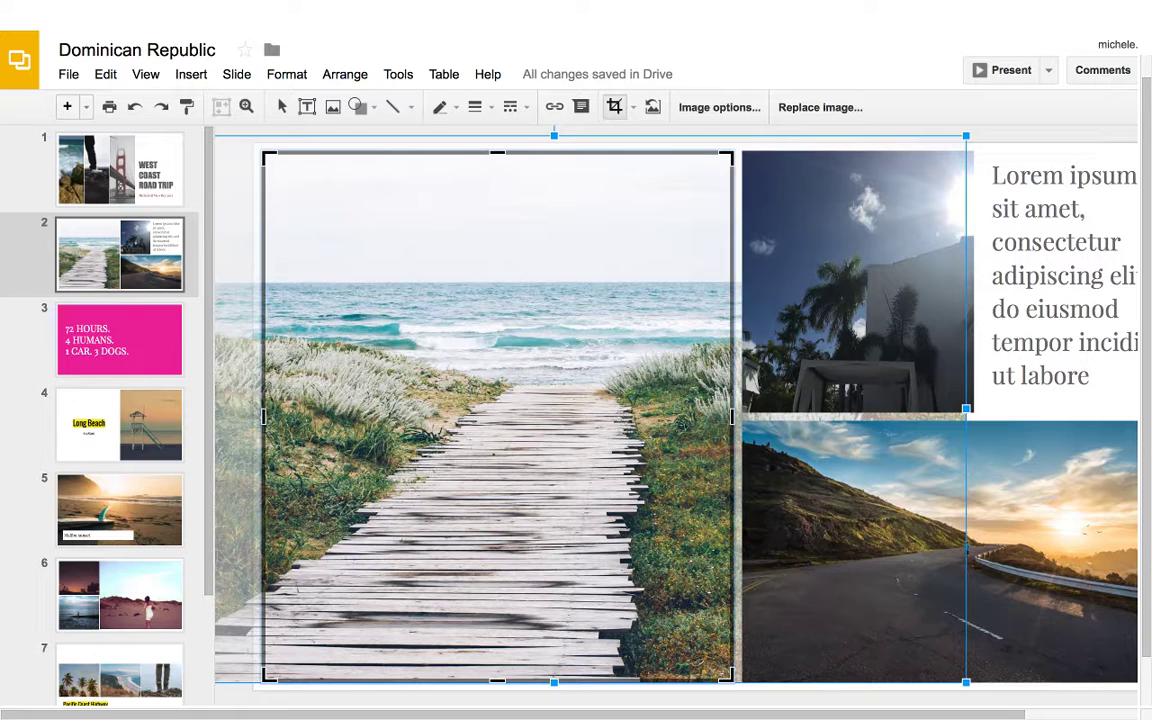
key("Return")
Open the image options of the road photo to examine its recolor, transparency, brightness and contrast settings, and deselect the photo.
right_click(963, 518)
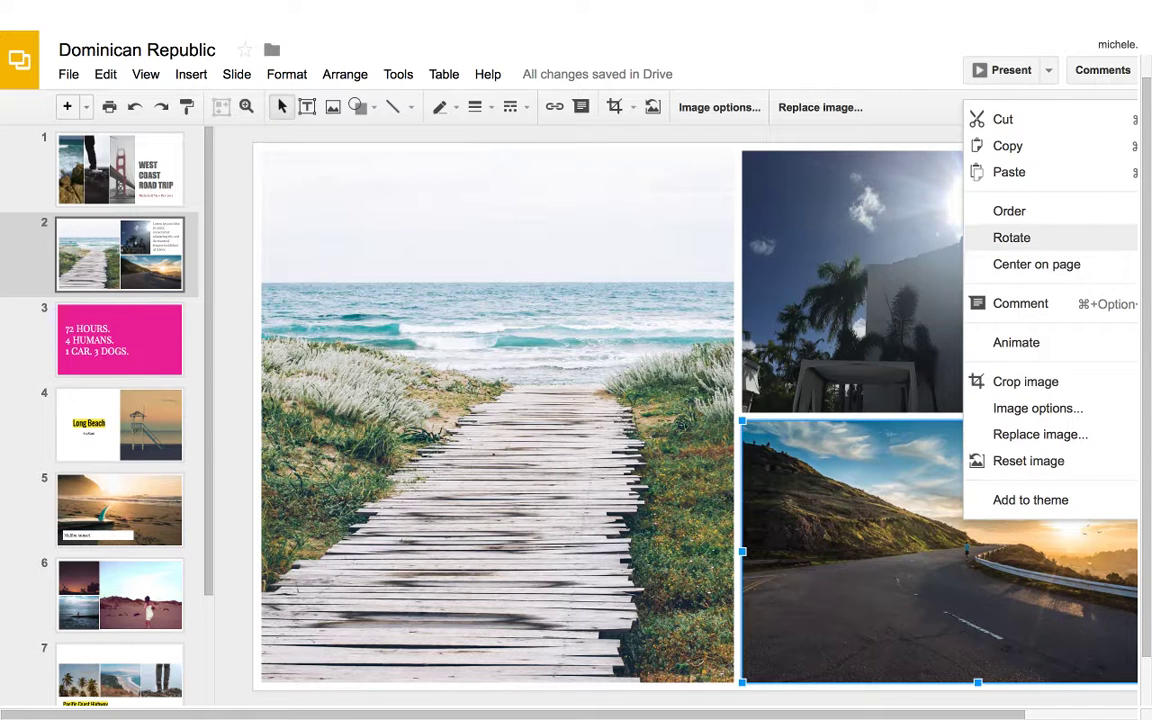
mouse_move(1011, 237)
mouse_move(1036, 264)
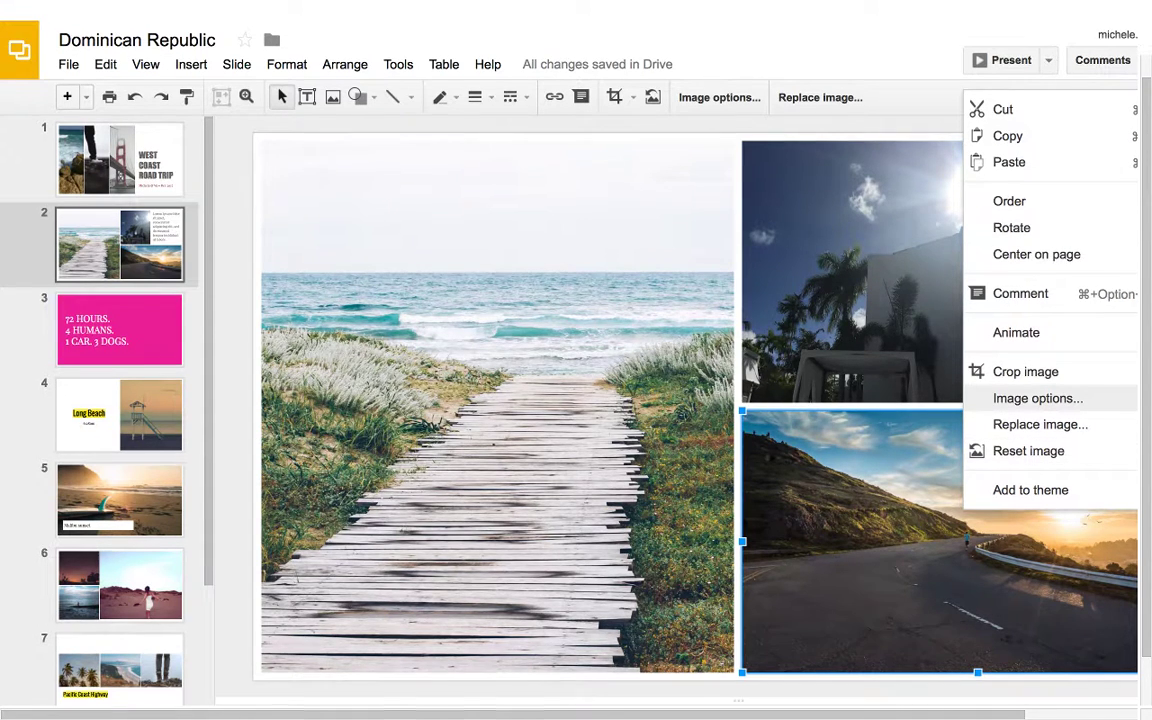
left_click(1038, 408)
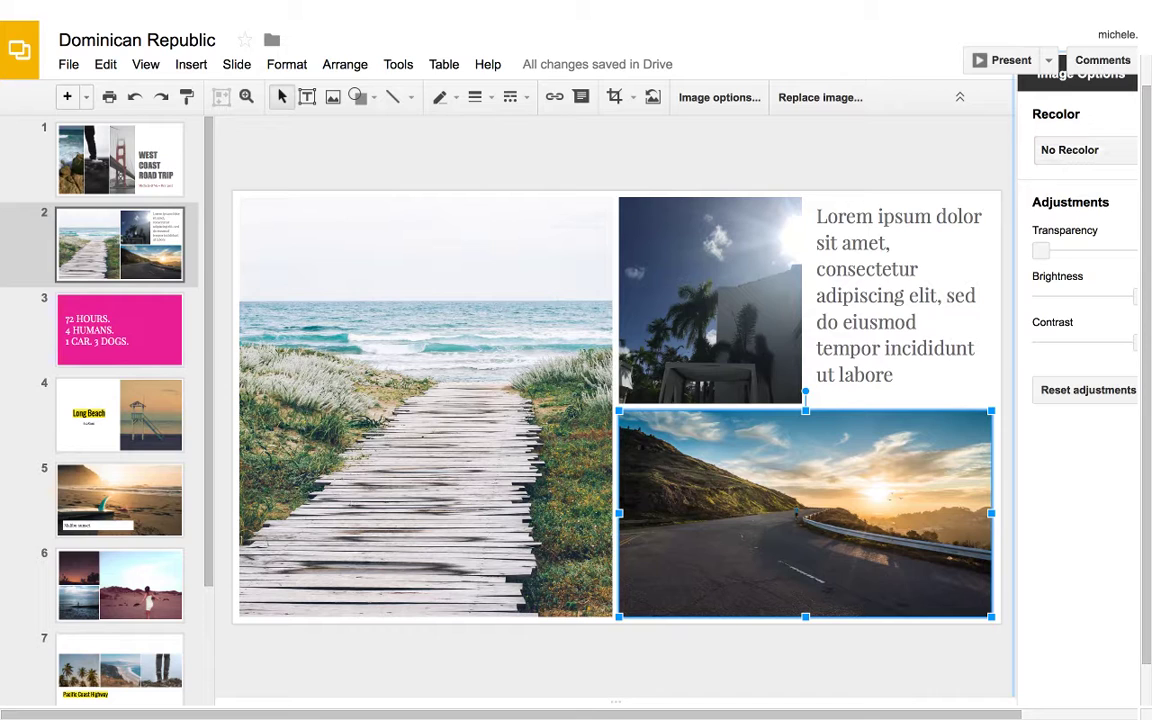
key("Escape")
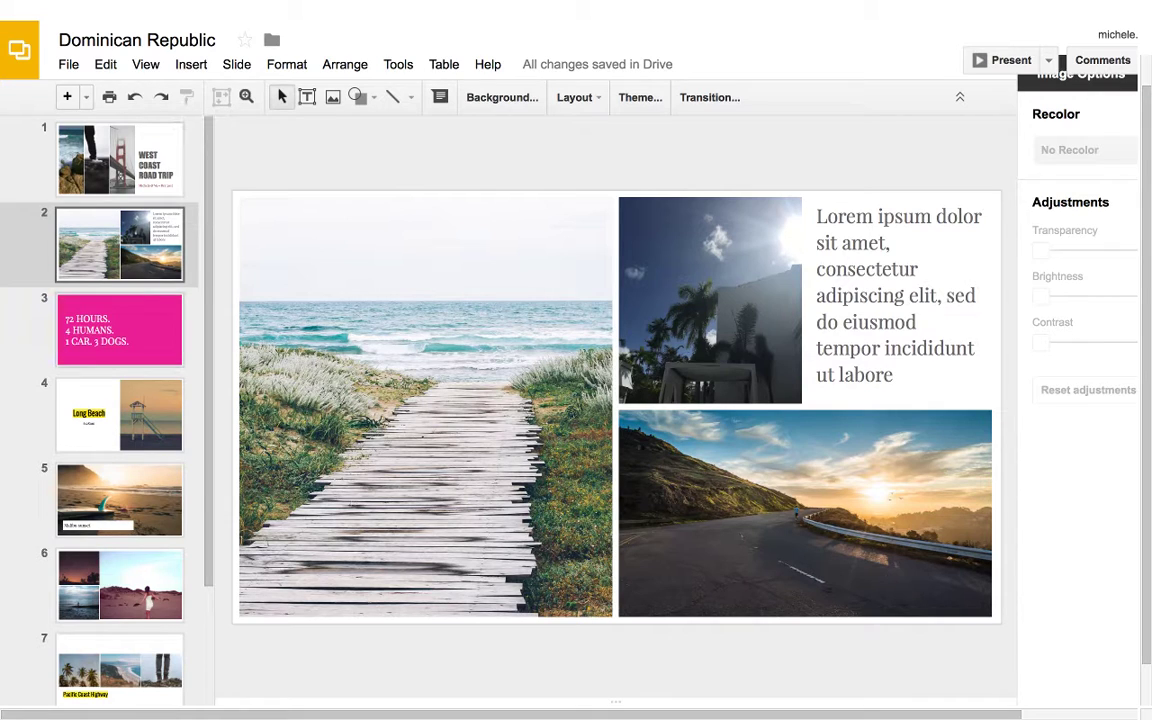
Go to slide 3 with the pink background and examine its text box and the elements that can be inserted.
left_click(119, 330)
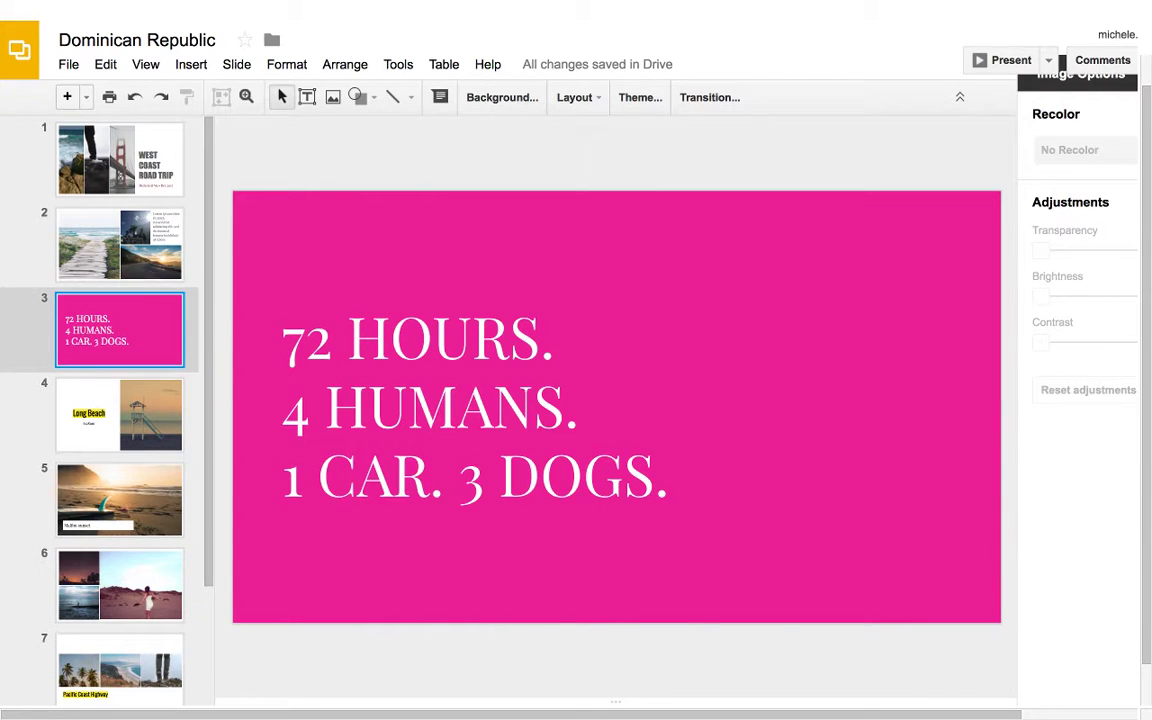
key("ctrl+a")
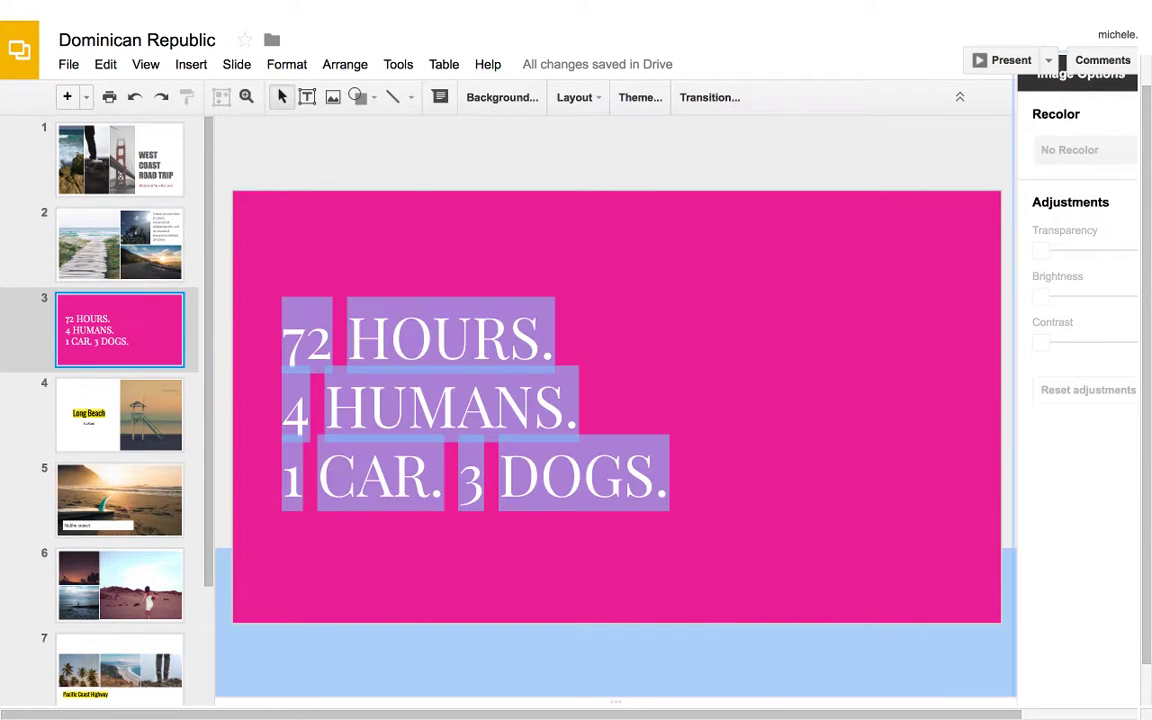
key("Escape")
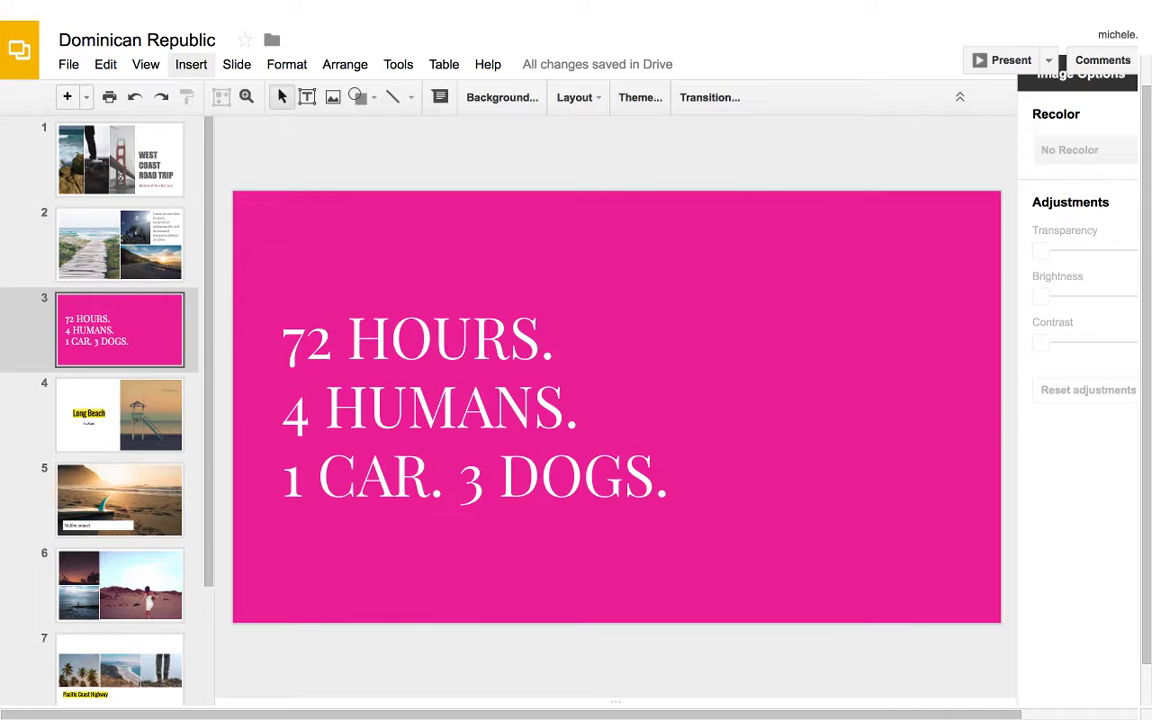
left_click(191, 64)
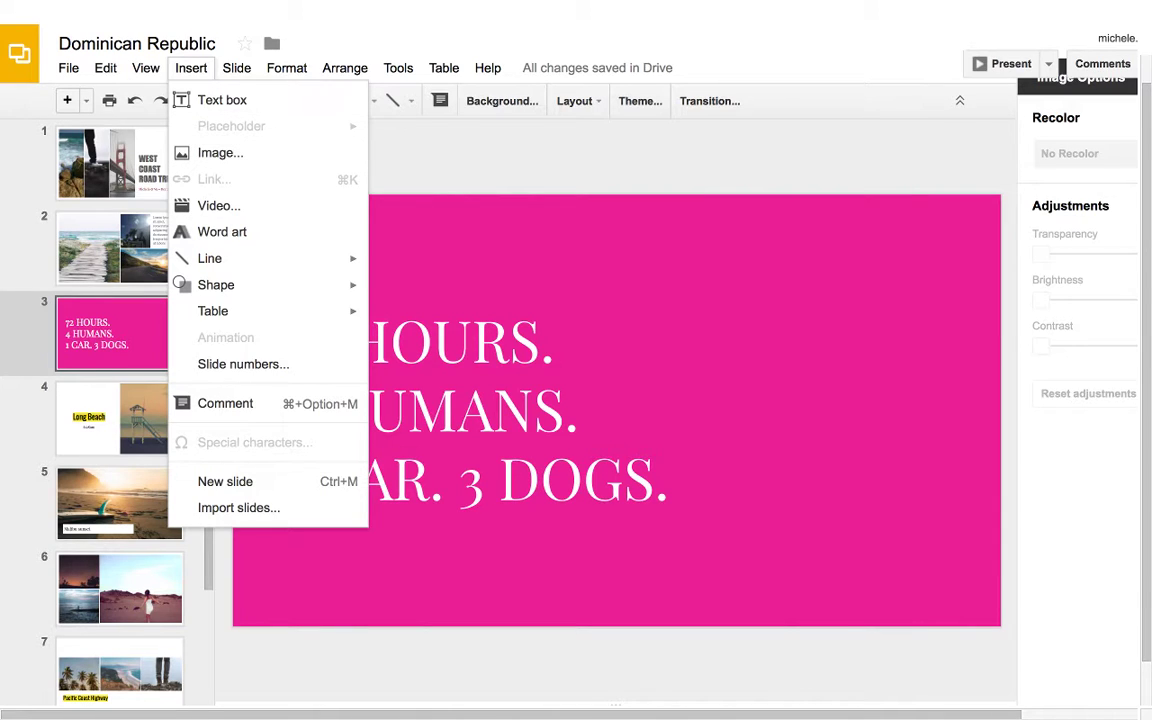
left_click(510, 410)
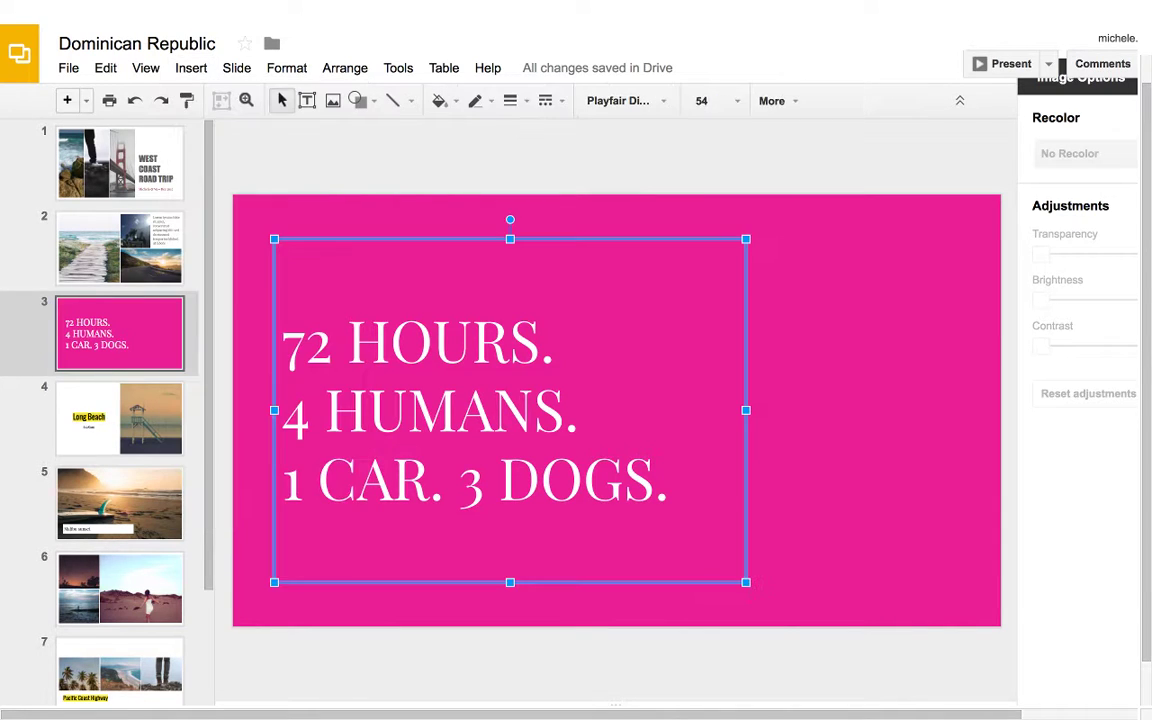
key("Escape")
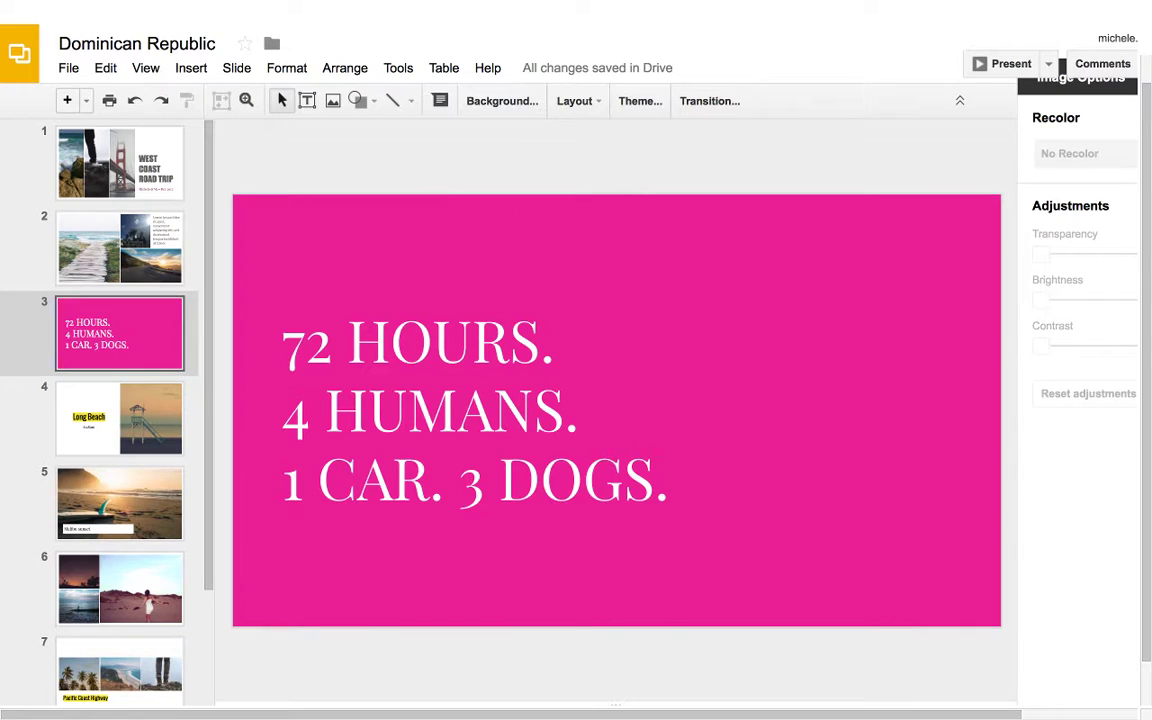
Open the video insertion dialog for slide 3 to examine its YouTube search, and close it without choosing a video.
left_click(191, 67)
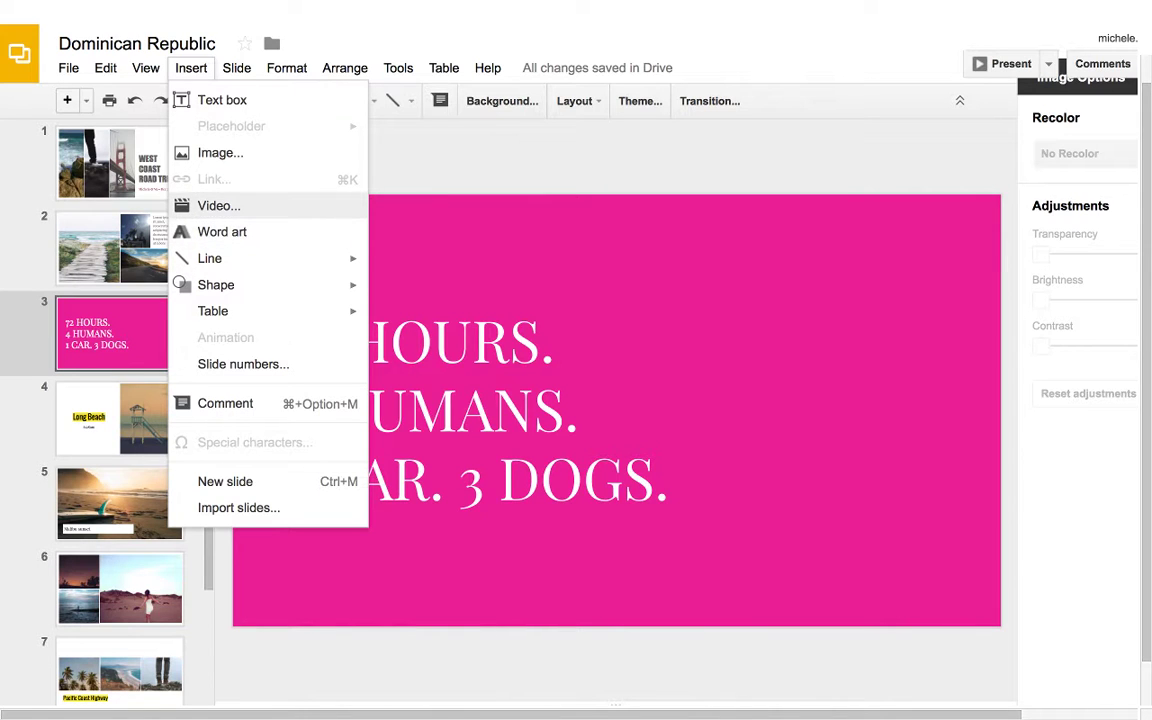
left_click(218, 205)
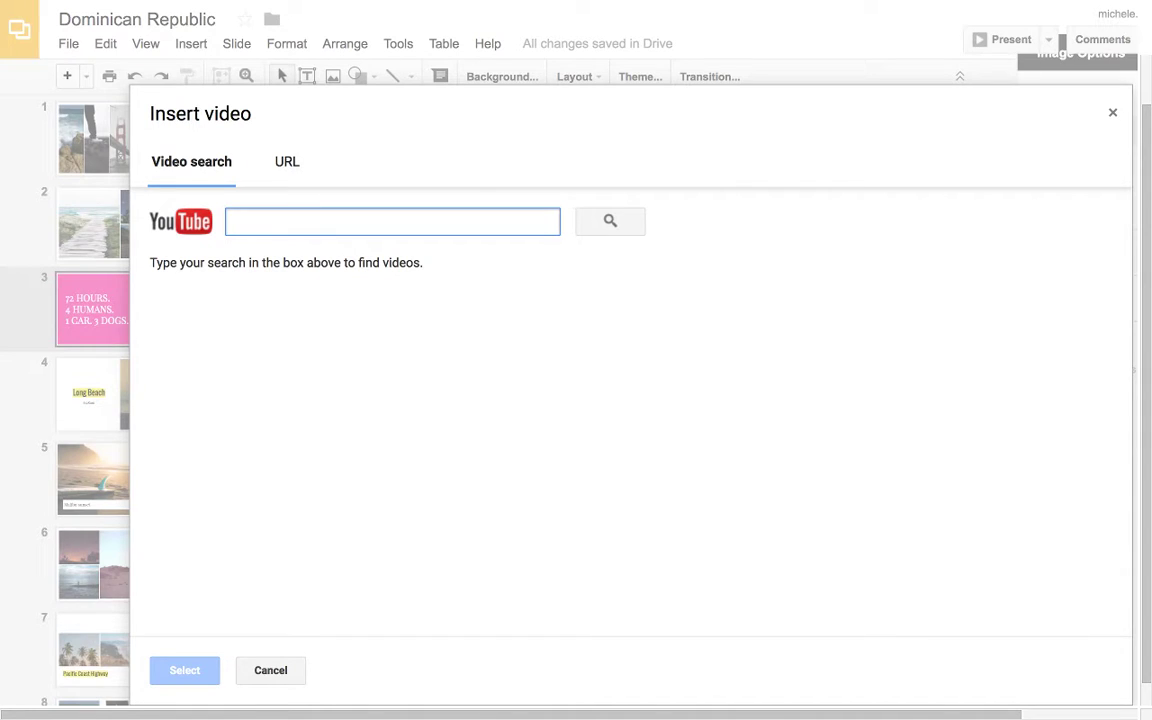
key("Escape")
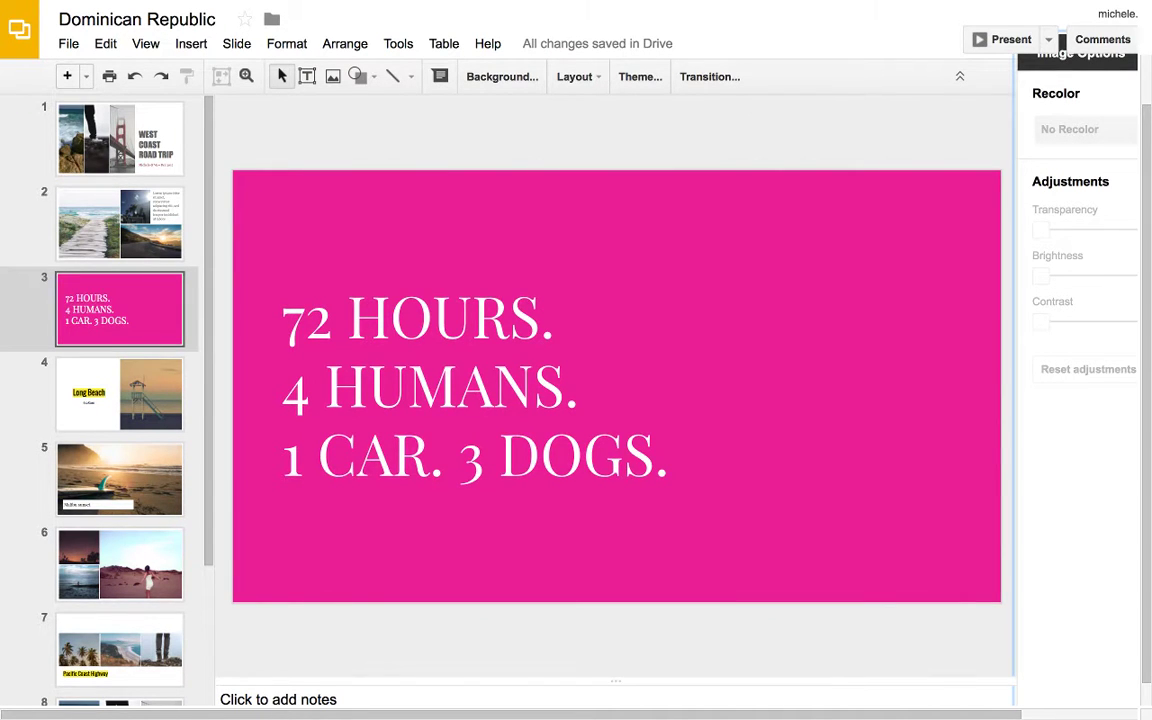
key("Up")
key("Up")
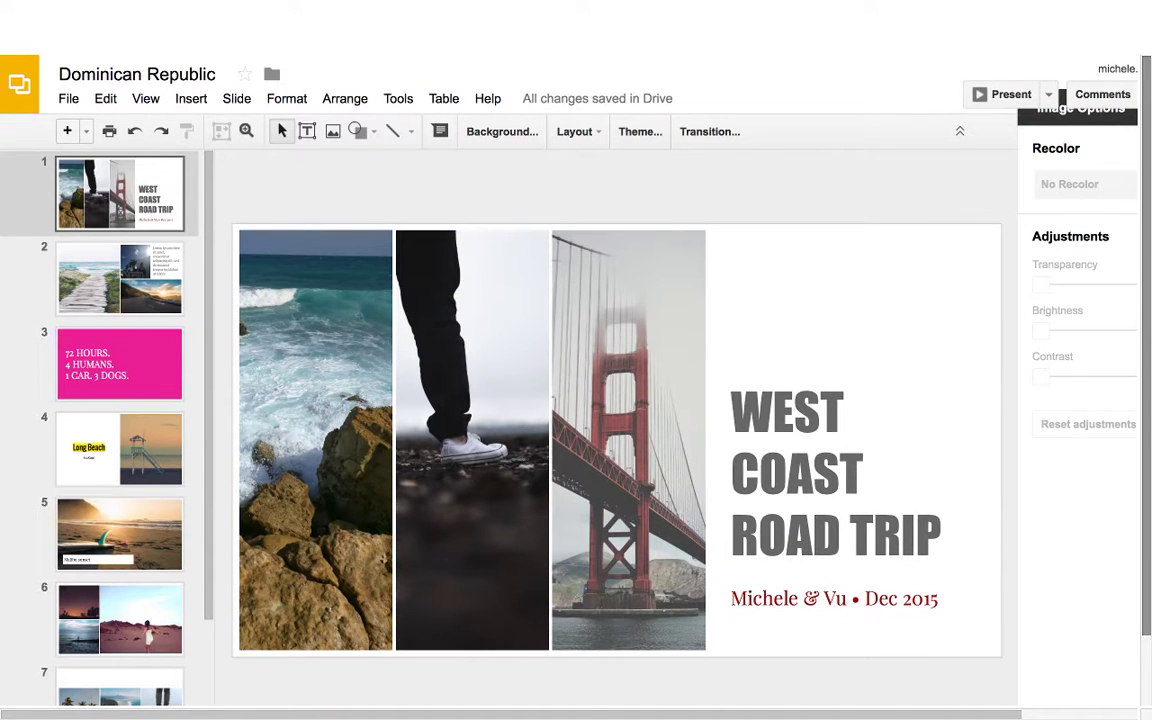
left_click(190, 98)
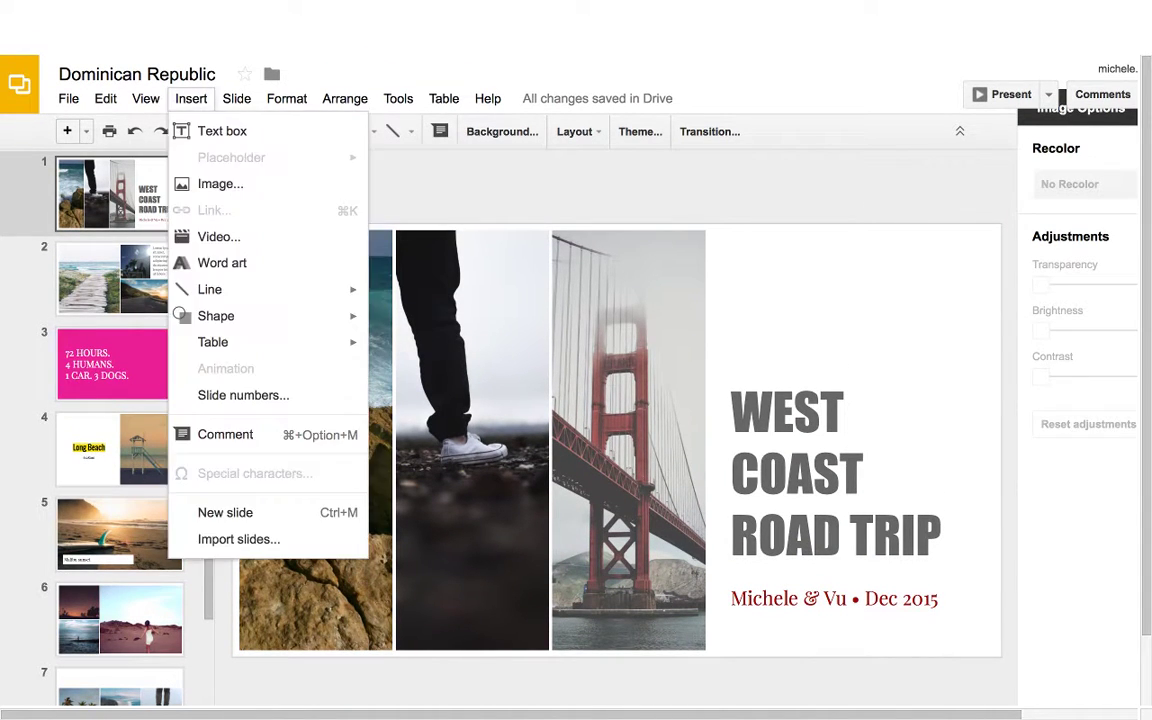
left_click(222, 263)
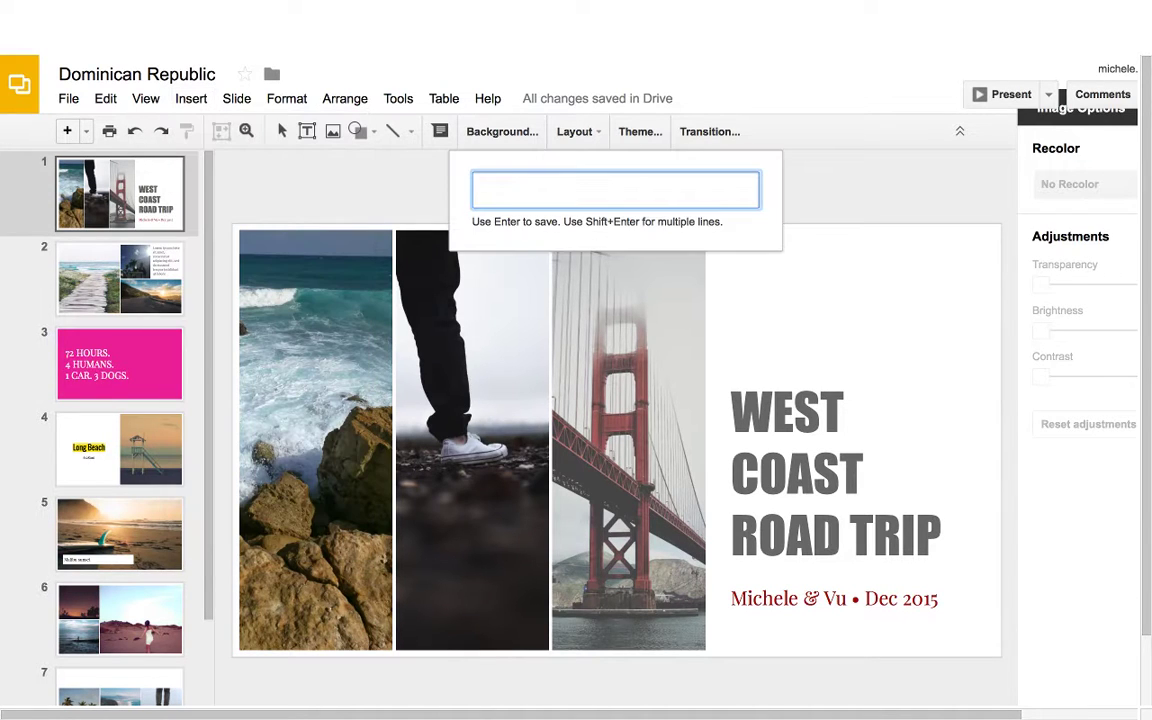
Insert word art reading "Fun in the Sun" on slide 3 and place it above the "72 HOURS." line.
left_click(120, 364)
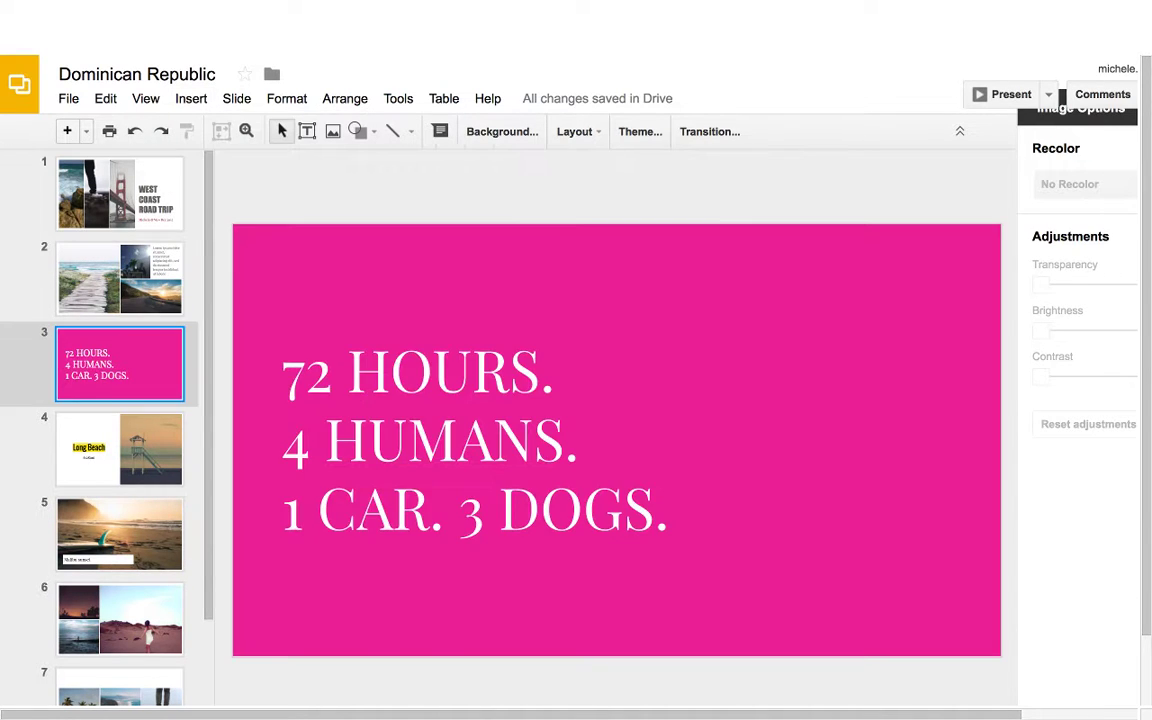
left_click(190, 98)
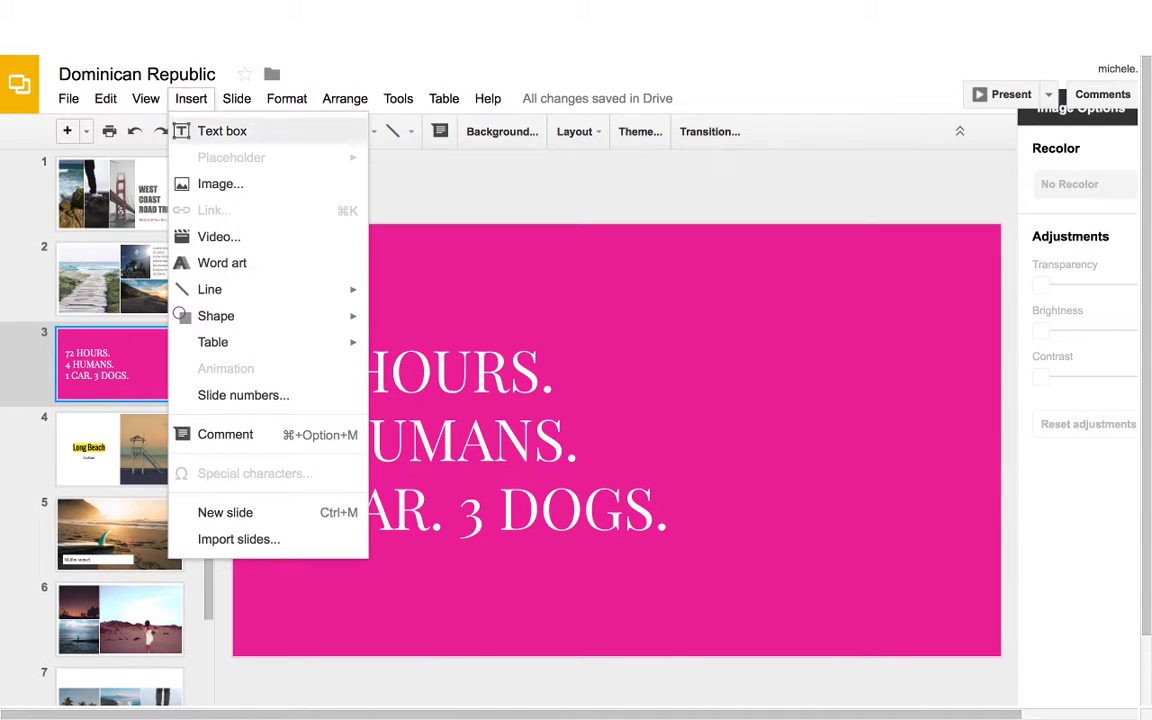
left_click(222, 263)
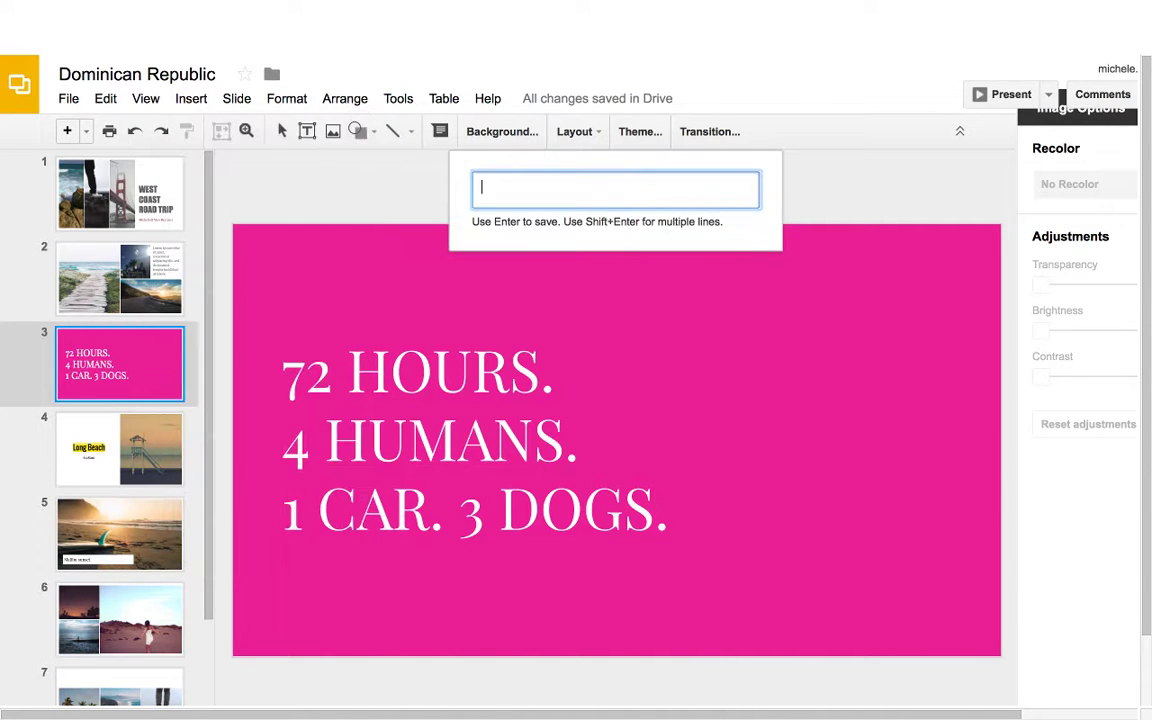
type("Fun ")
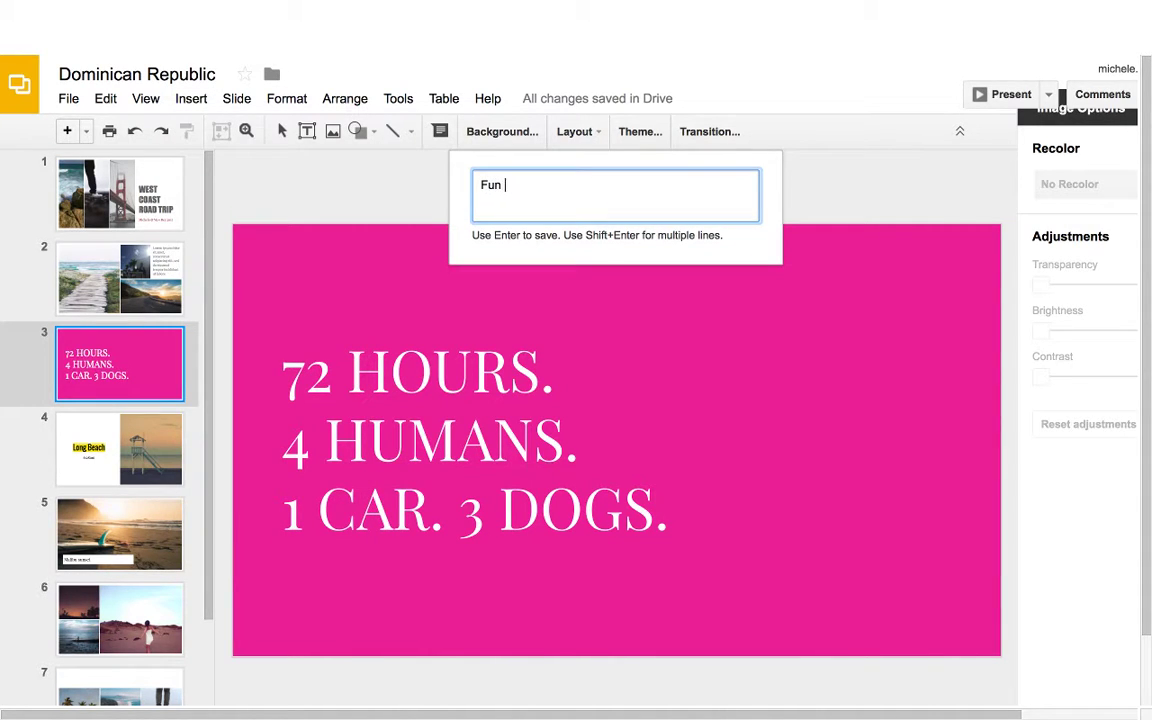
type("in the Sun")
key("Return")
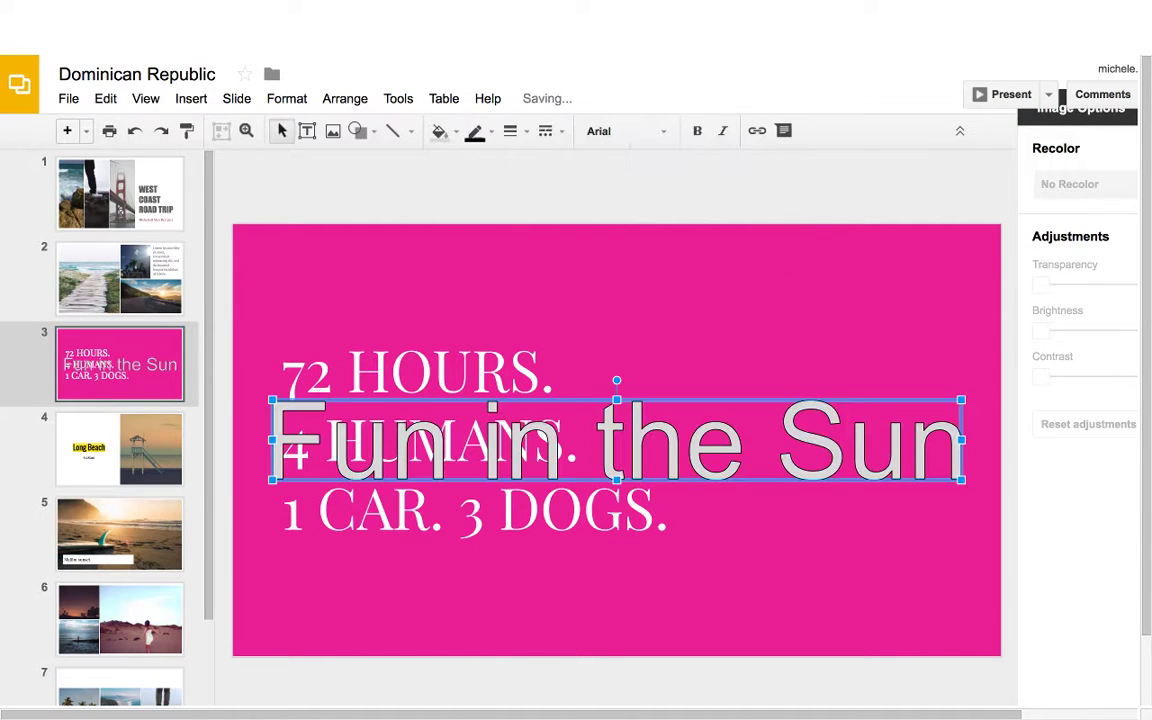
left_click_drag(617, 440, 617, 290)
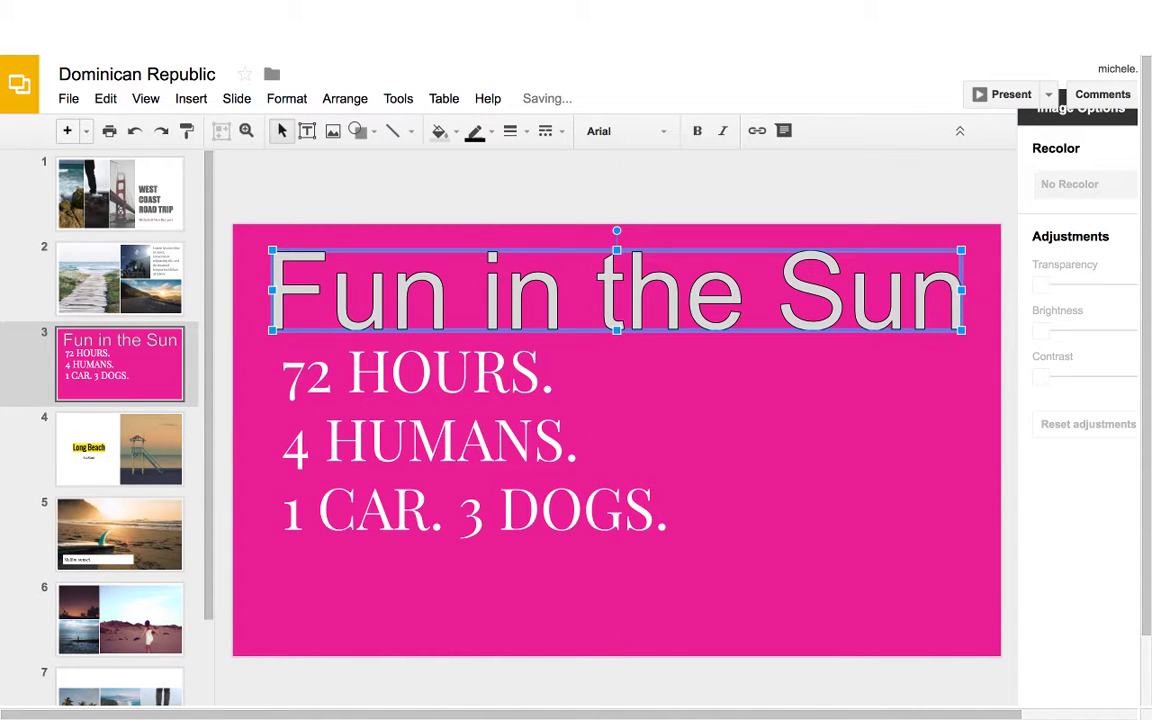
Examine the editing commands for the word art and the insert options for the text below it, without applying any.
right_click(717, 313)
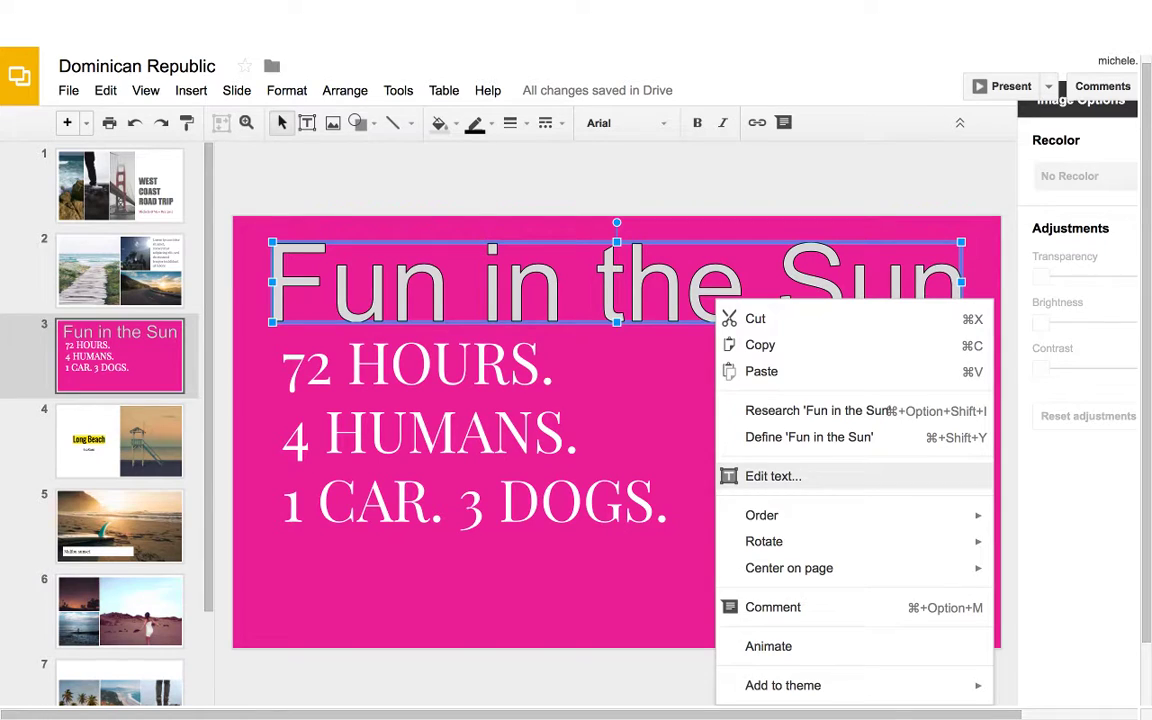
mouse_move(789, 567)
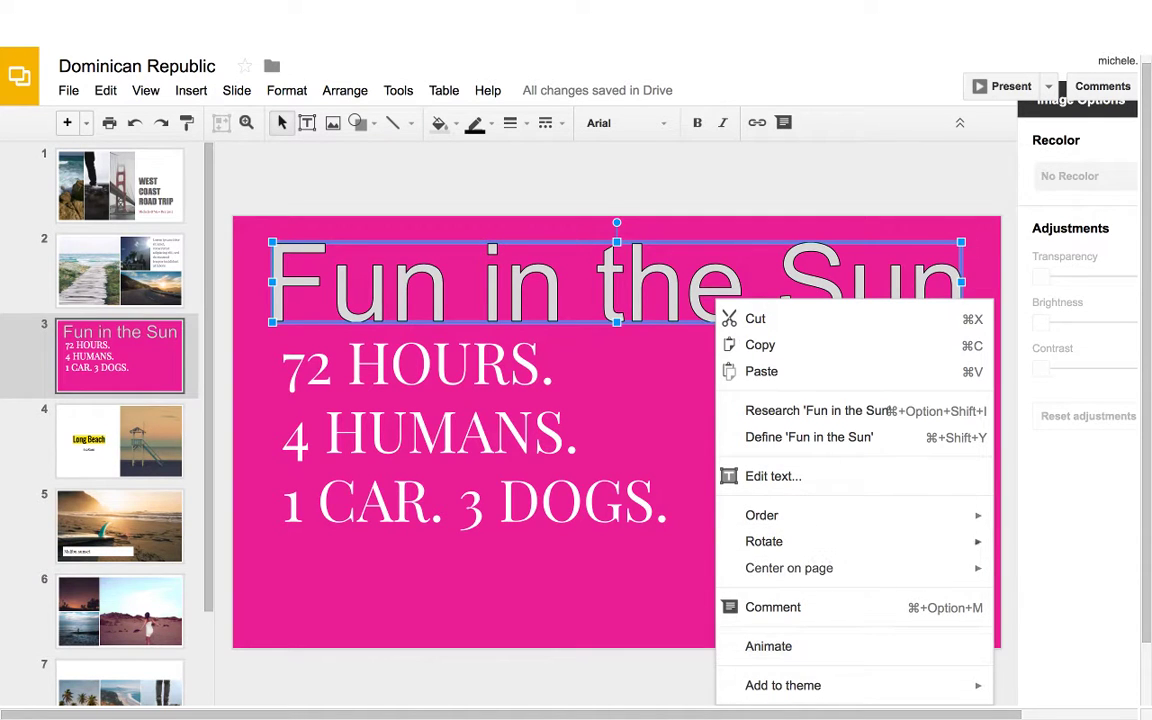
left_click(545, 363)
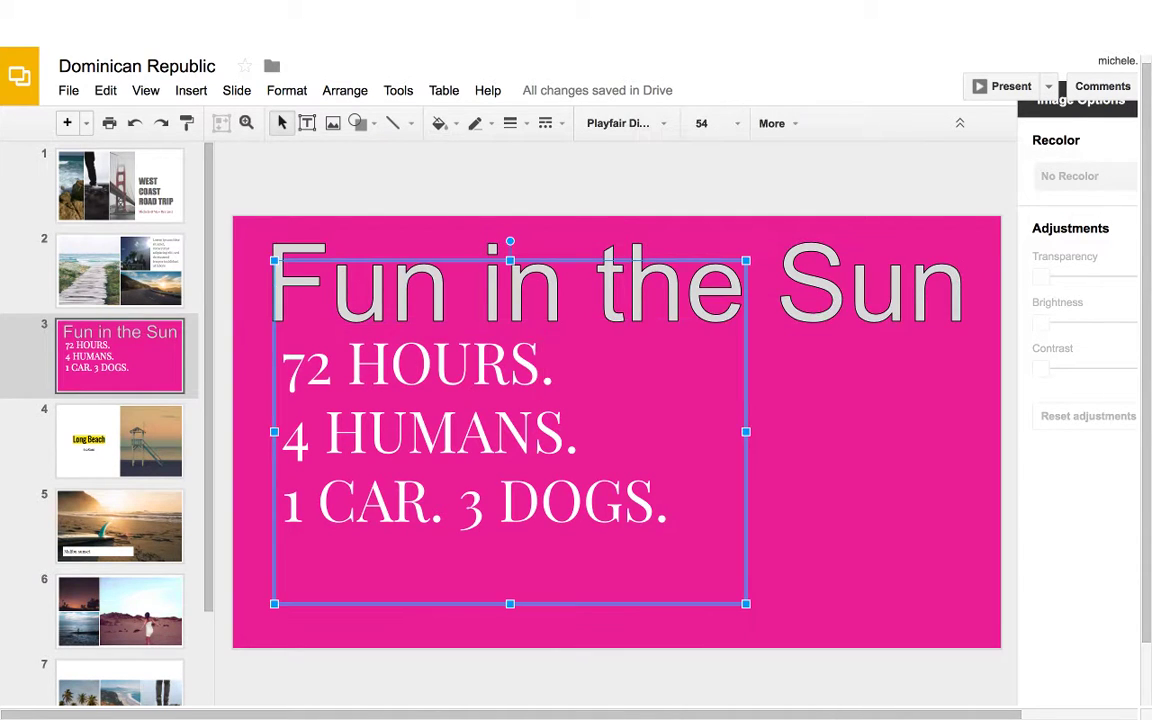
left_click(191, 90)
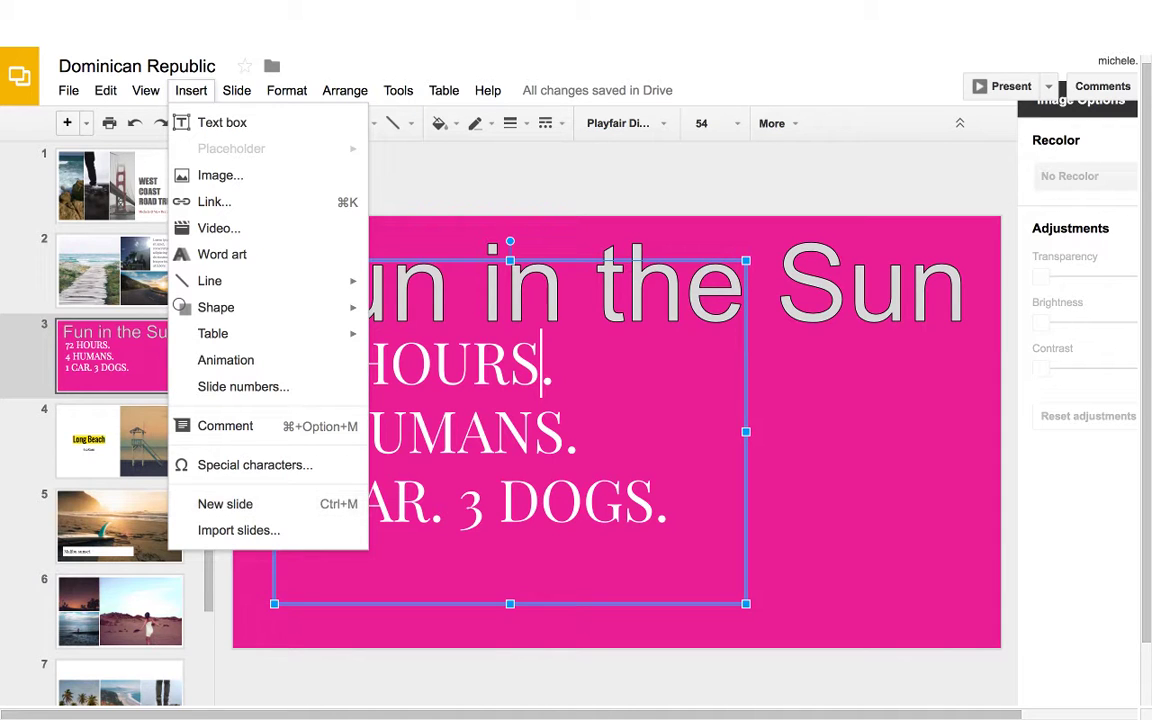
left_click(860, 440)
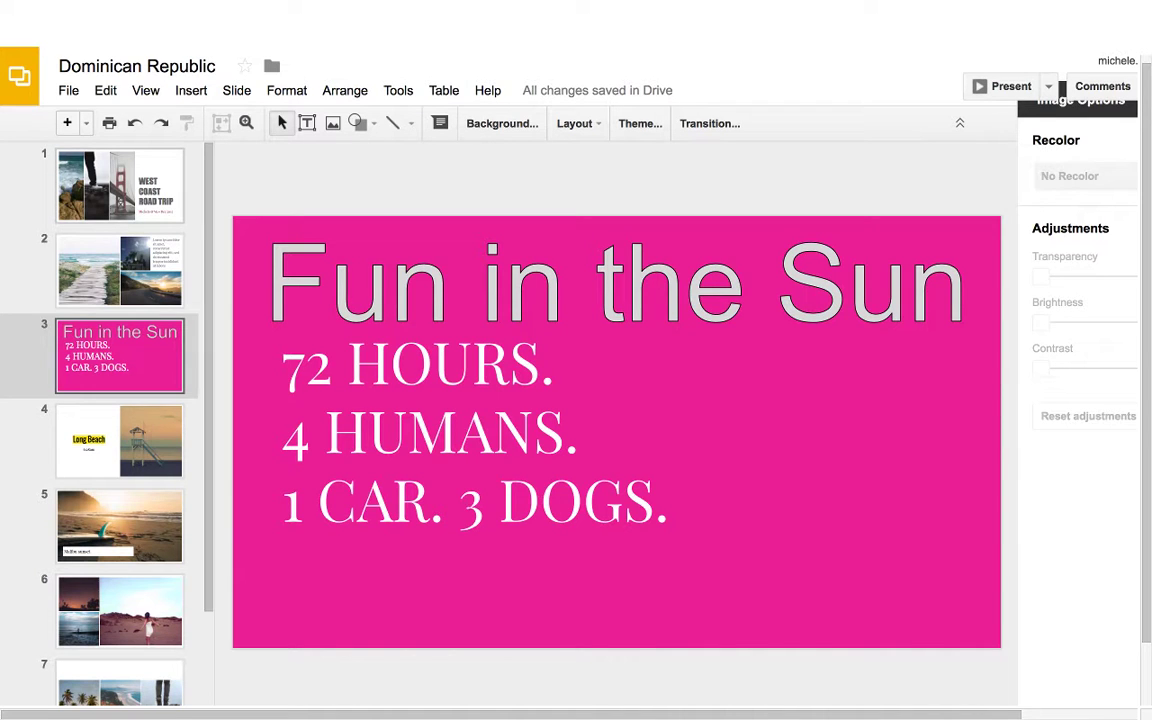
Examine the slide commands for slides 1 and 2, such as duplicating, deleting and moving, without applying any.
left_click(120, 185)
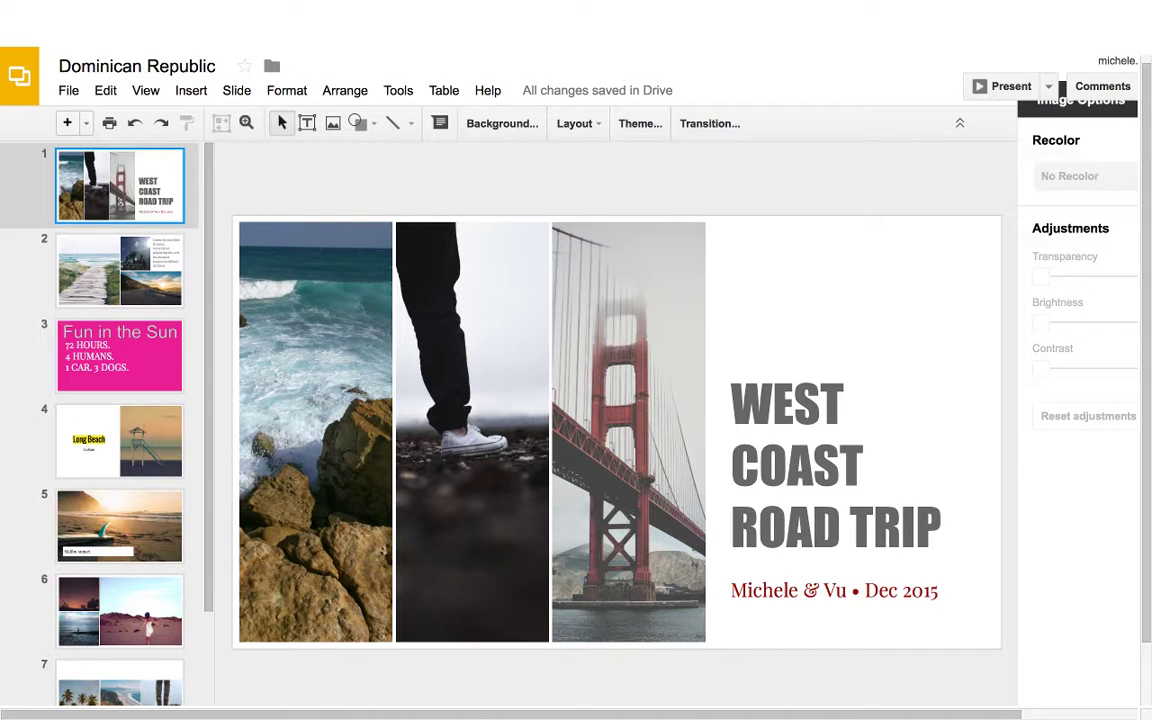
right_click(145, 212)
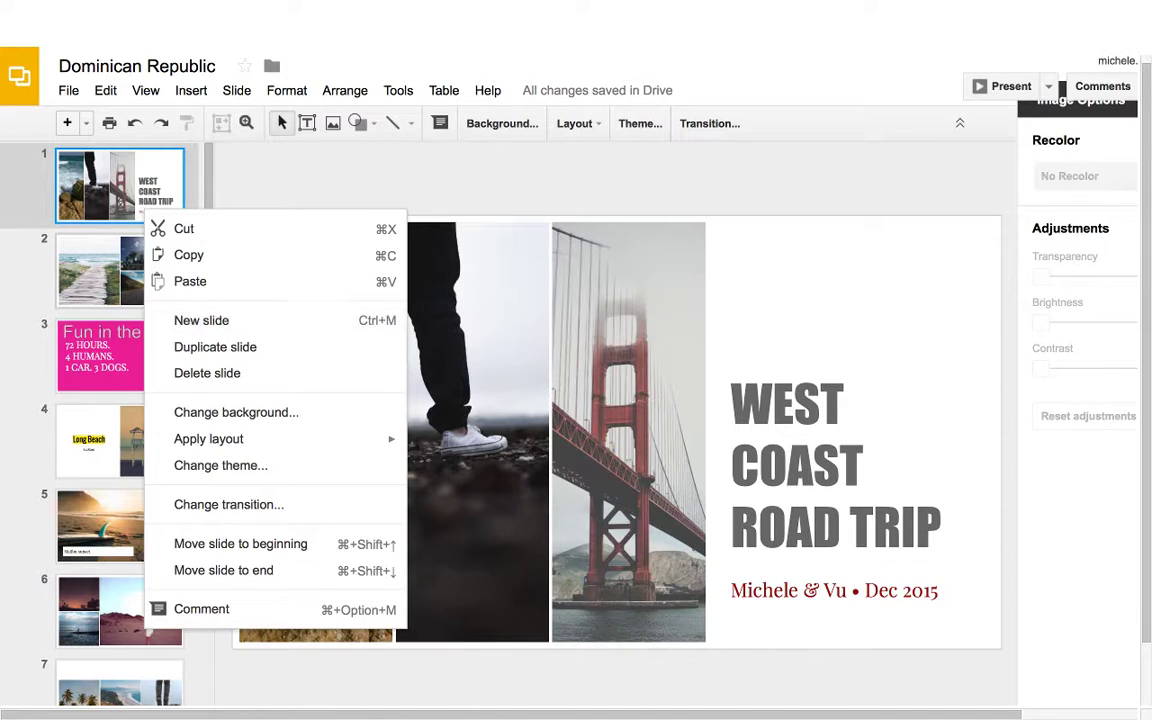
left_click(100, 270)
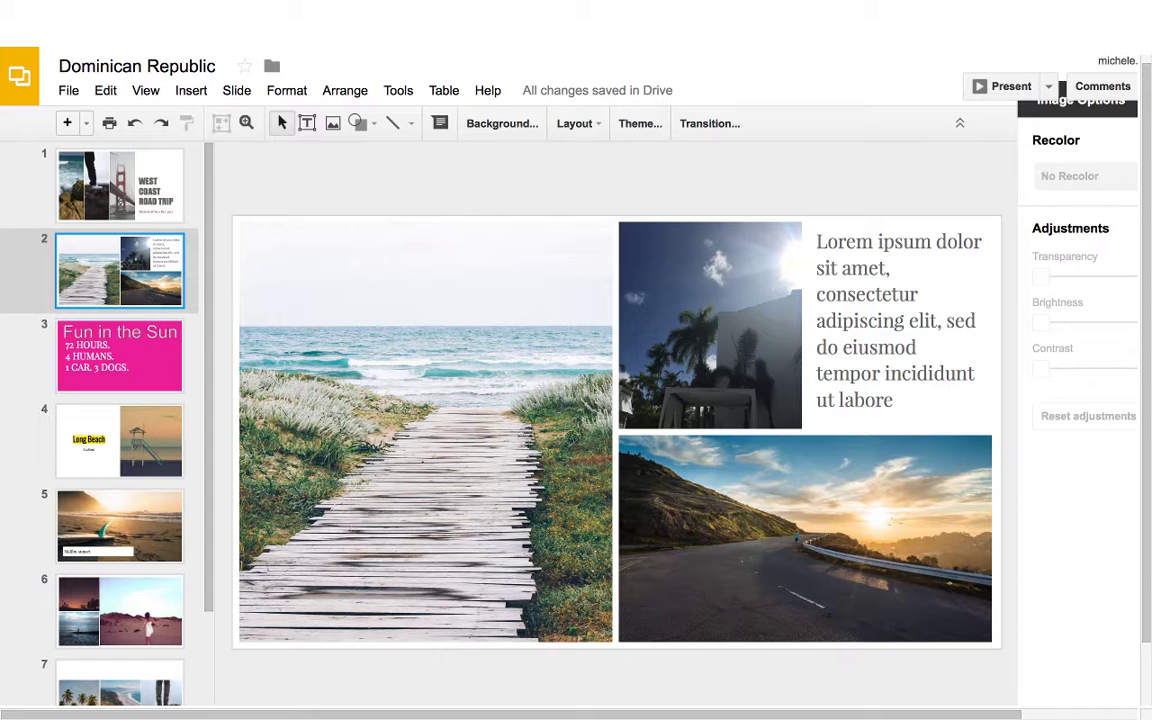
right_click(110, 292)
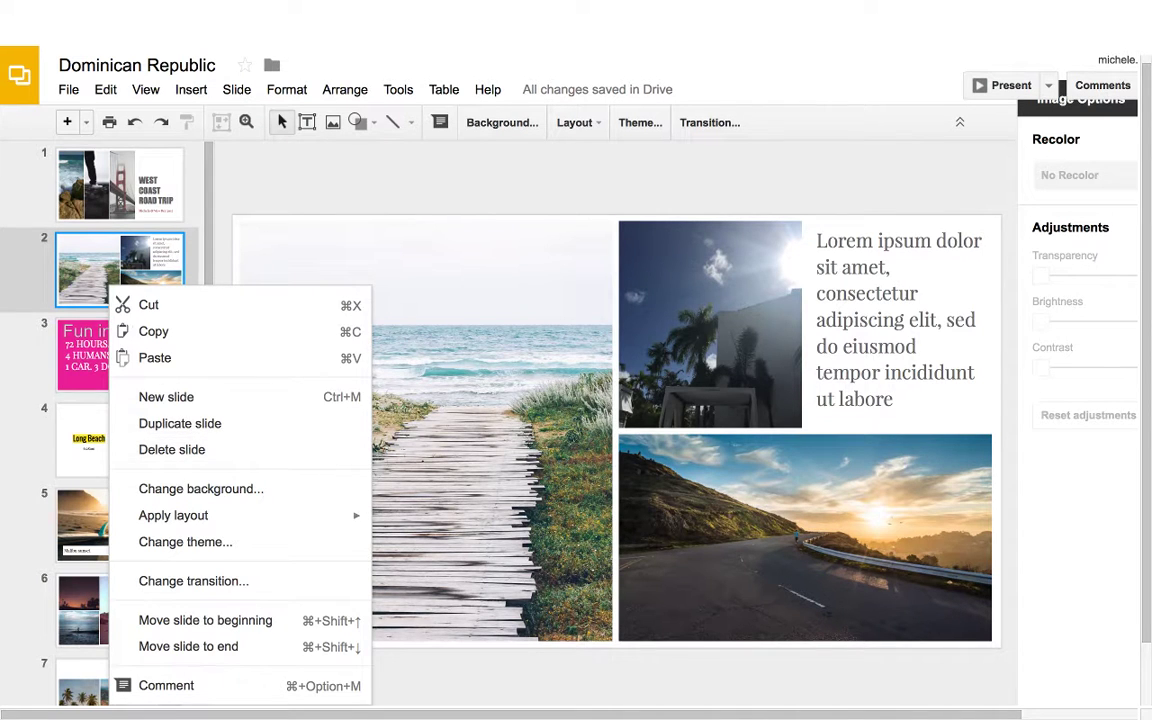
key("Escape")
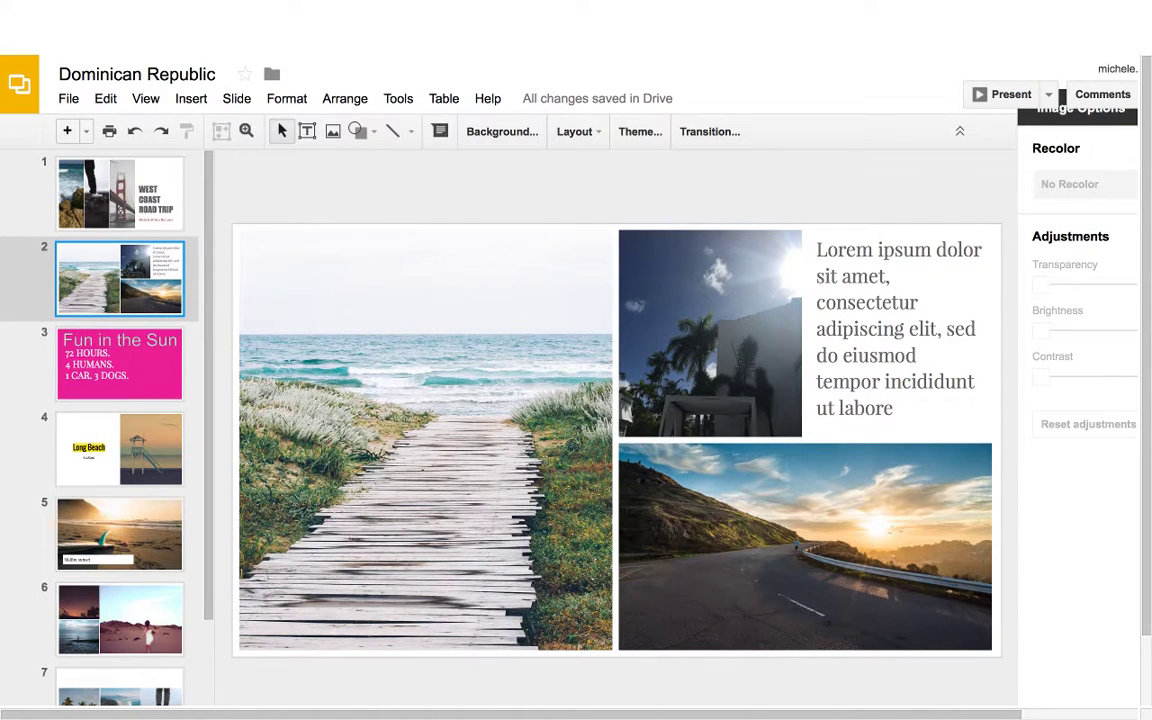
Try moving the boardwalk slide below the Long Beach slide, and undo the reordering.
left_click_drag(60, 250, 70, 482)
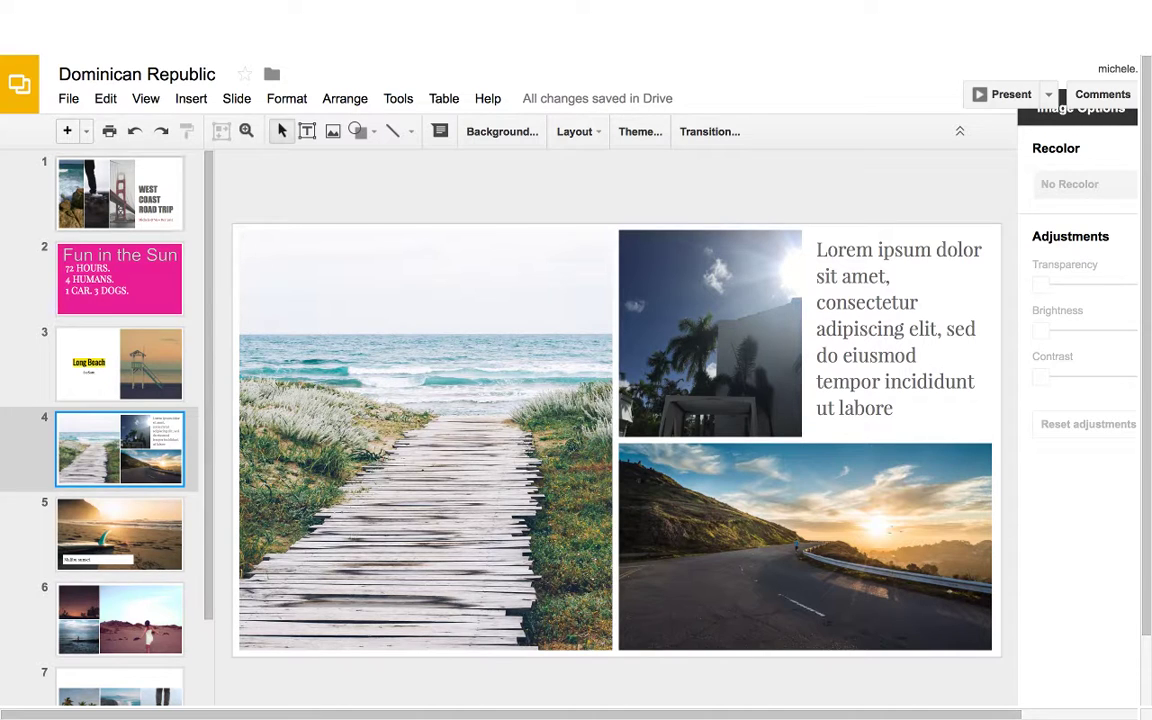
left_click(134, 131)
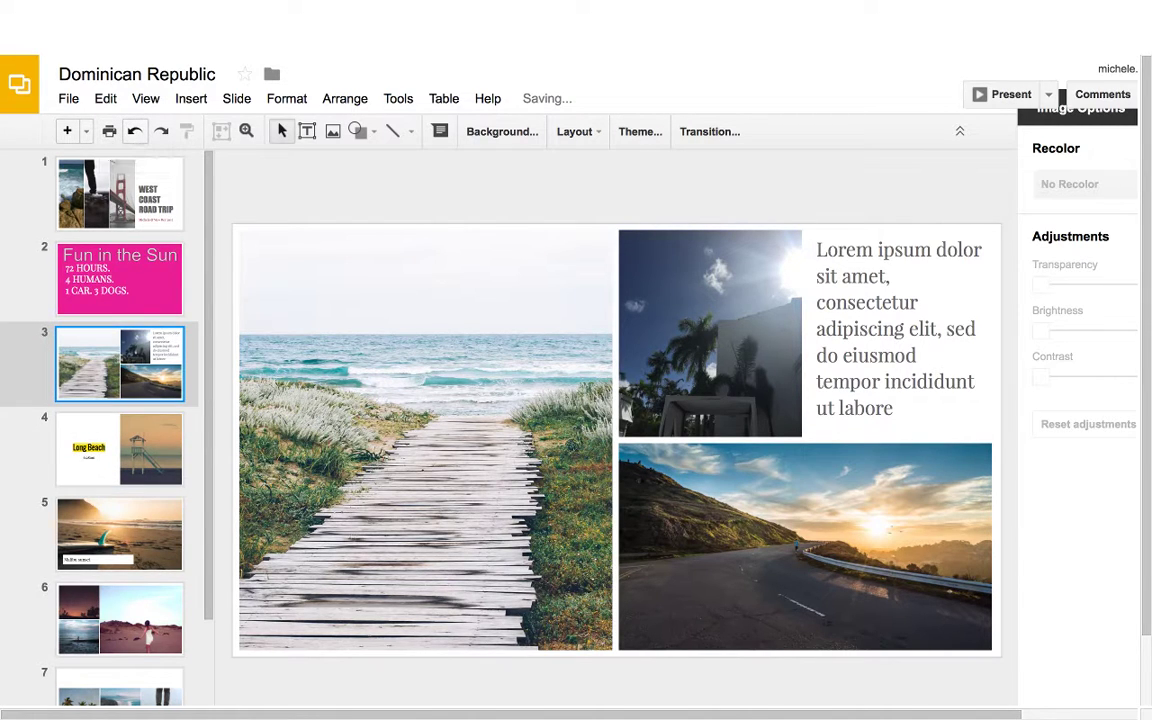
left_click(134, 131)
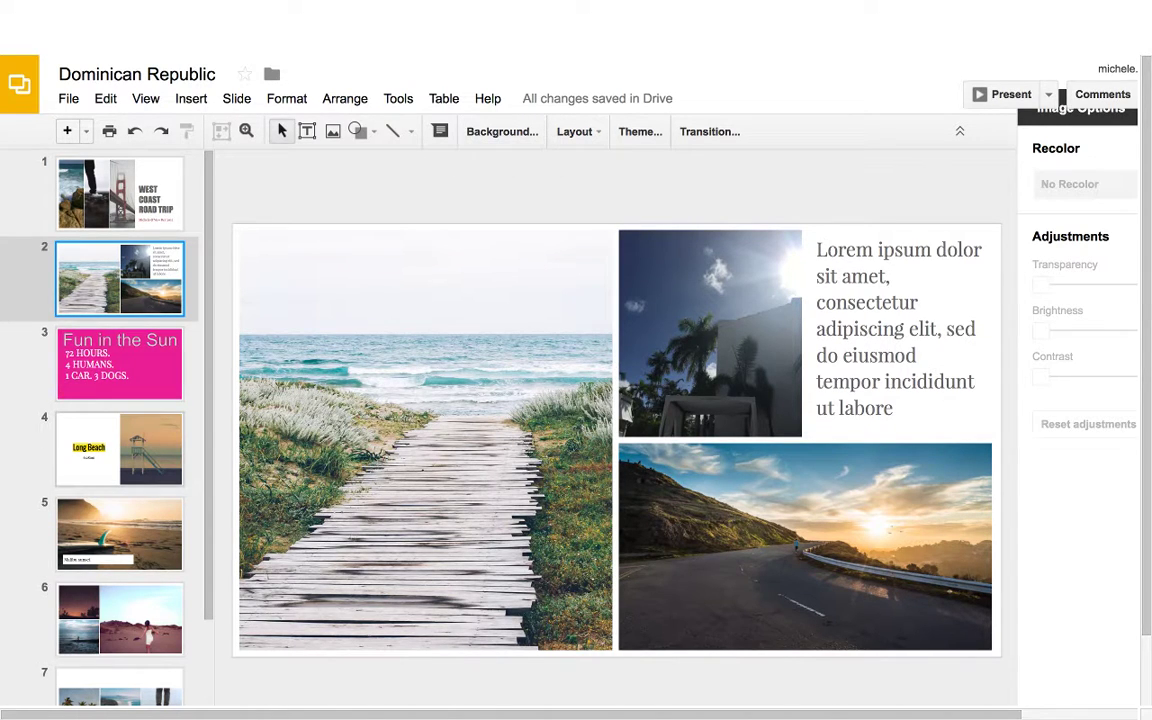
Examine the background settings and color choices for the Long Beach slide, and close them without choosing a new color.
left_click(120, 448)
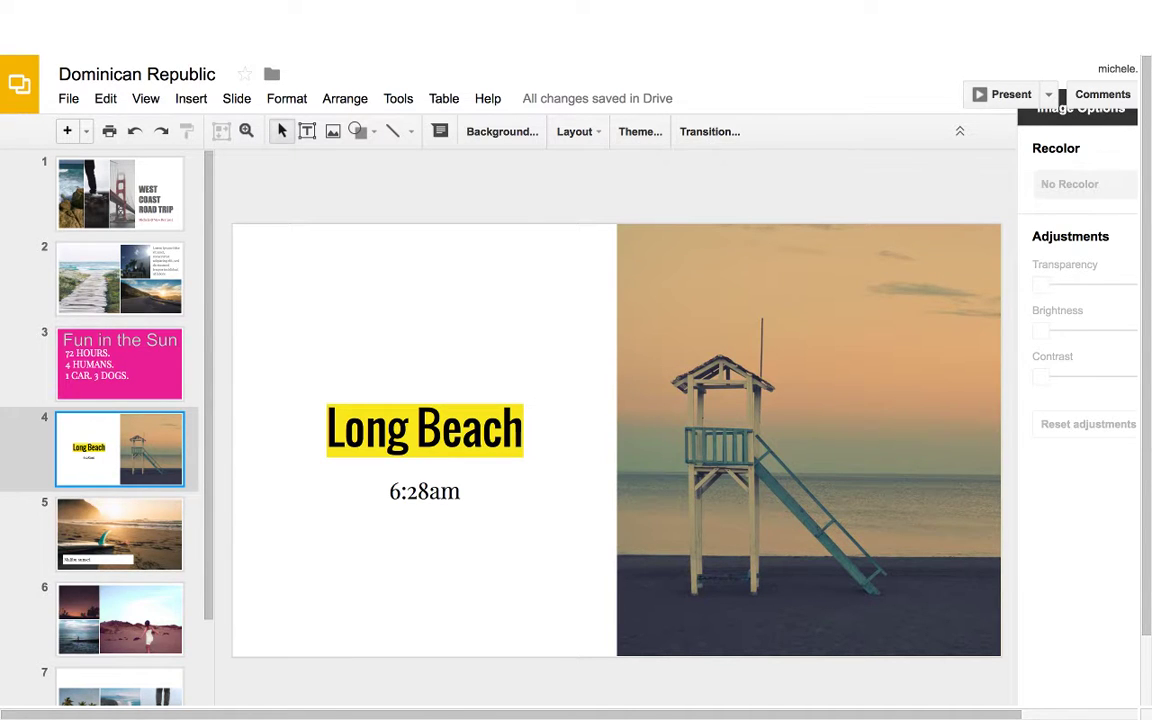
left_click(502, 131)
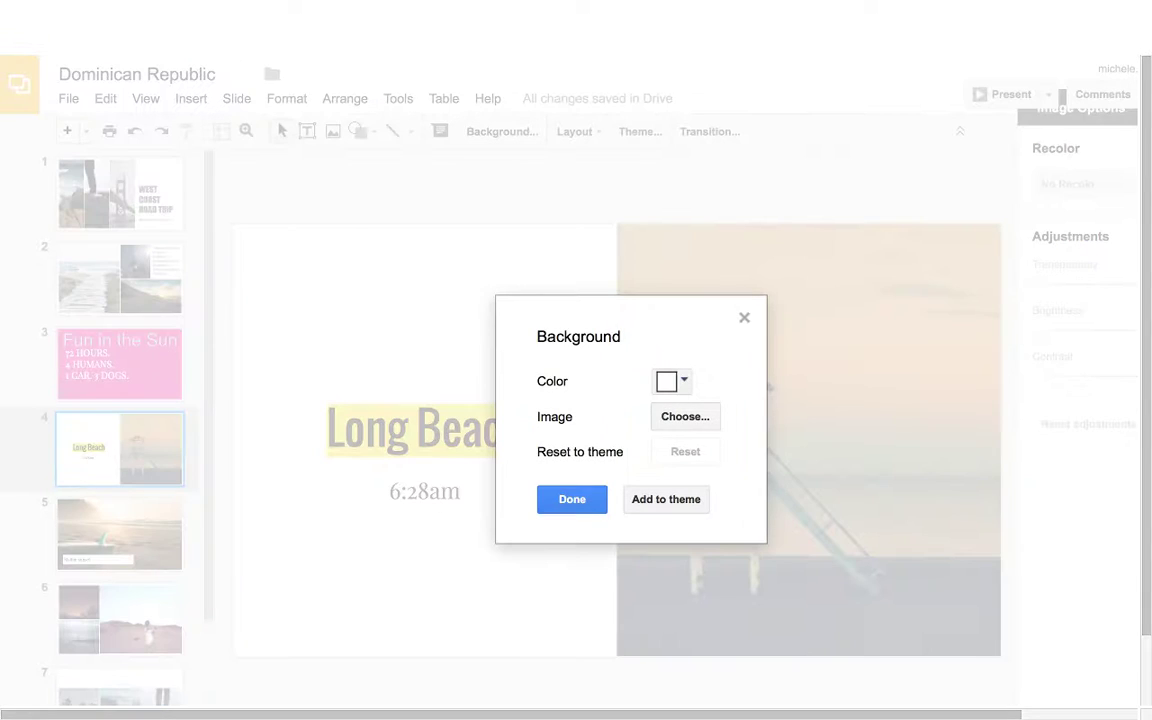
left_click(672, 381)
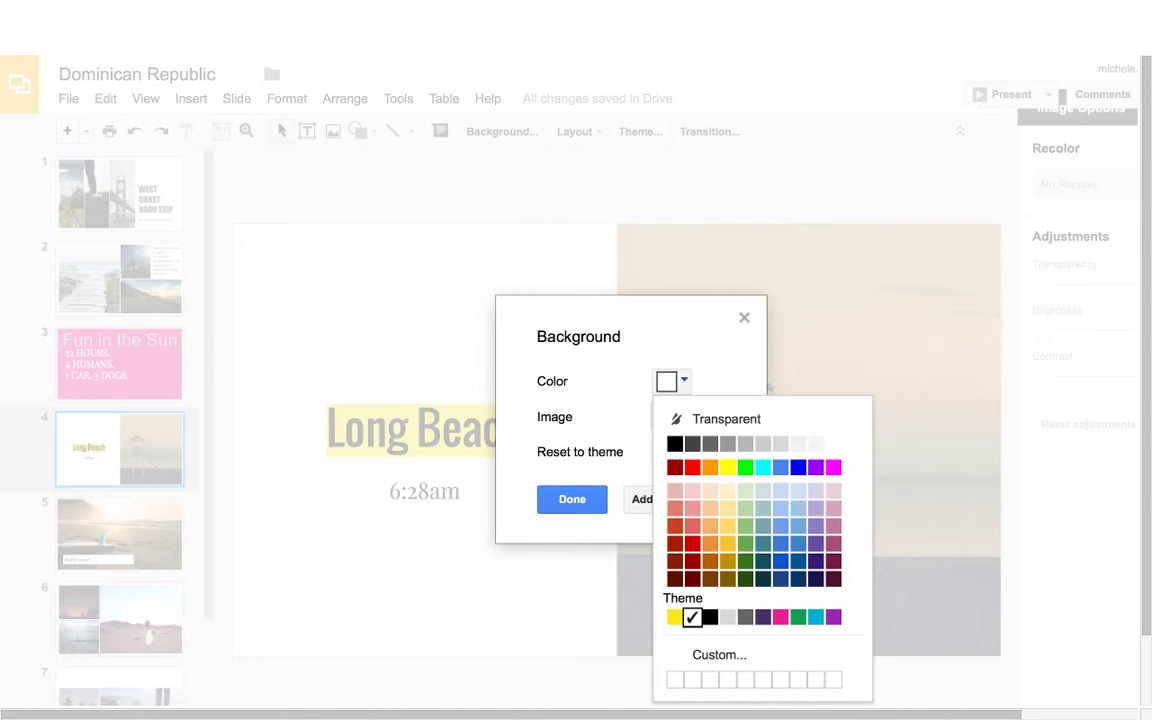
left_click(572, 499)
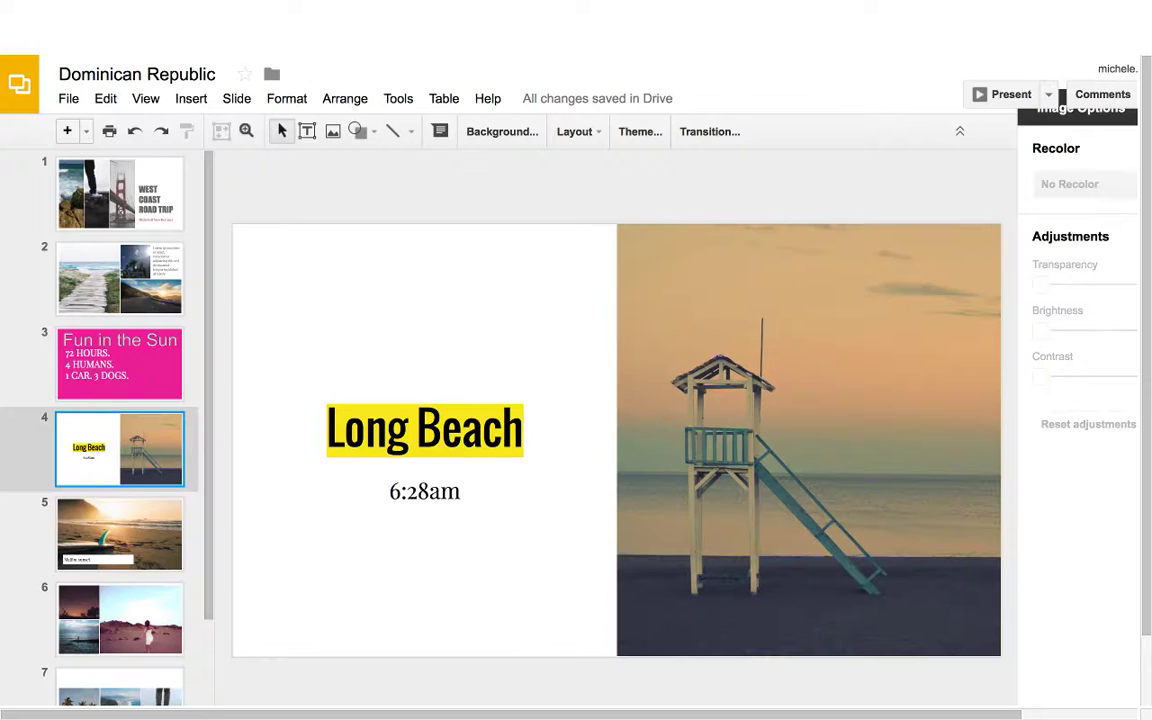
Examine the slide layouts without applying one, try the Simple Dark theme, and apply the Material theme to the presentation.
left_click(575, 131)
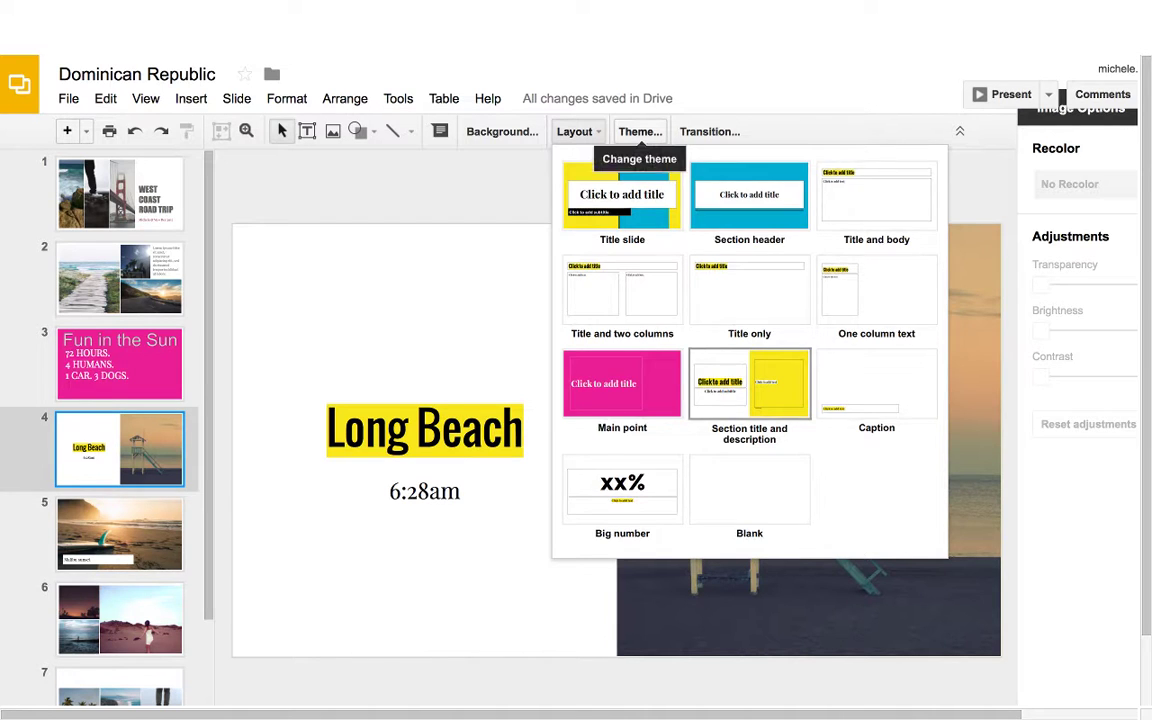
left_click(640, 131)
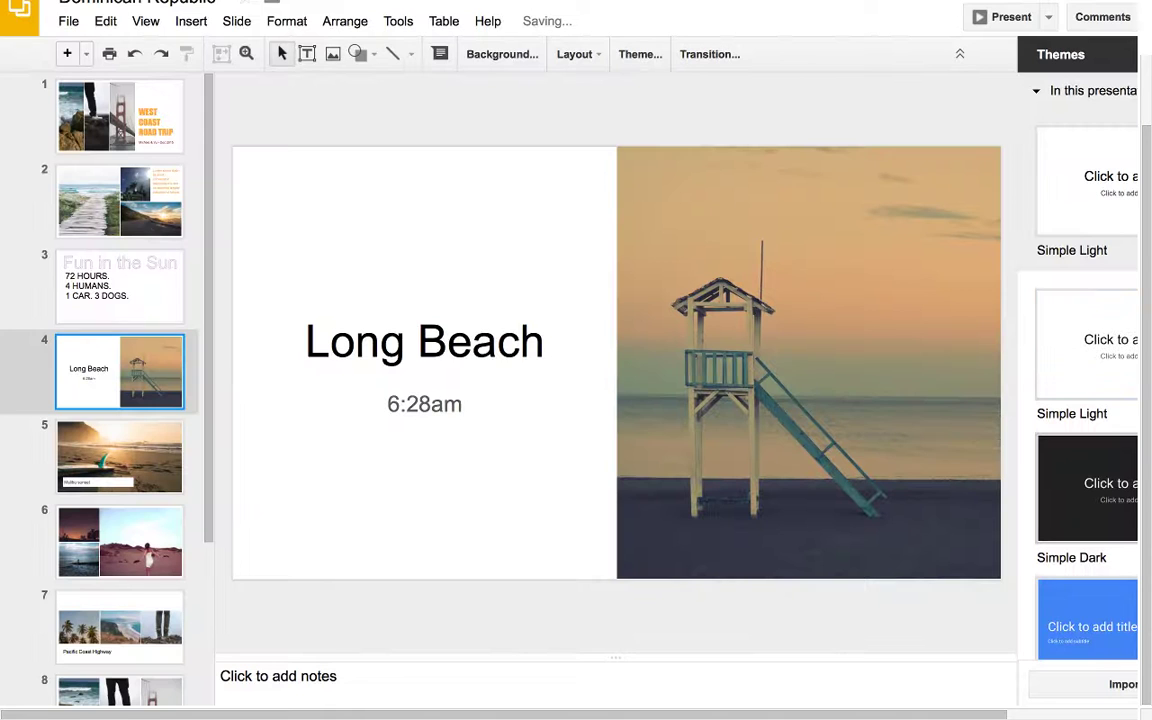
left_click(1087, 485)
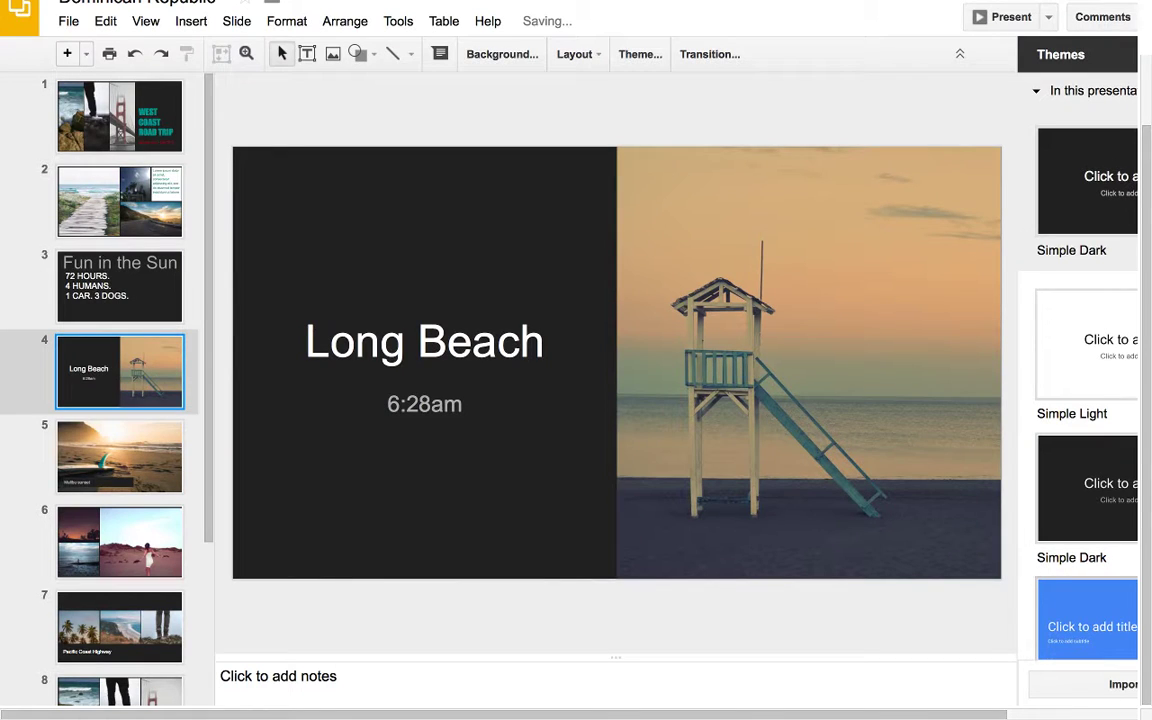
scroll(1087, 485, "down", 1)
left_click(1087, 577)
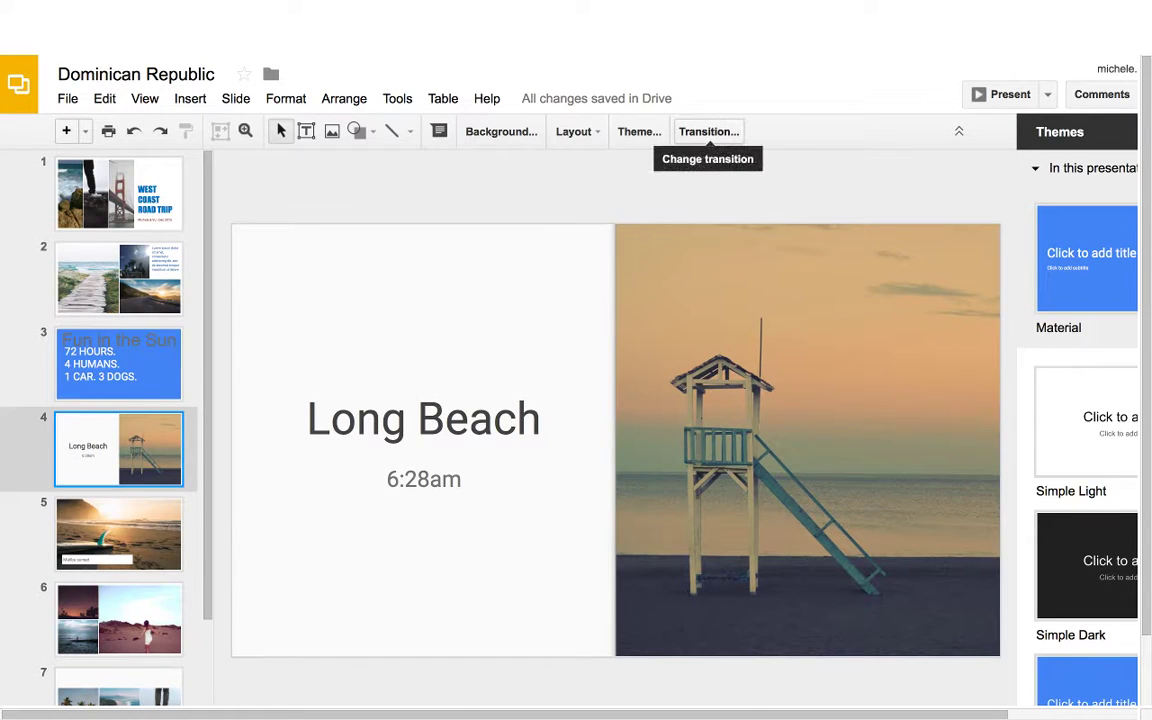
Set a Cube transition for the Long Beach slide and preview its animation.
left_click(708, 131)
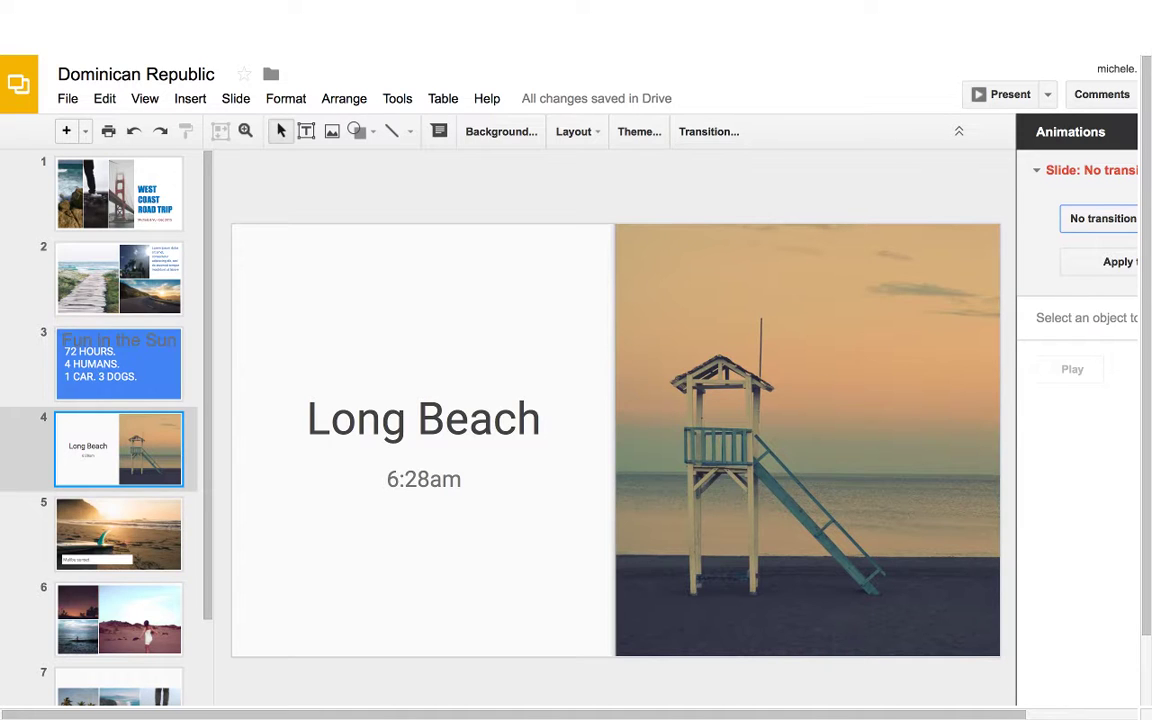
left_click(1103, 218)
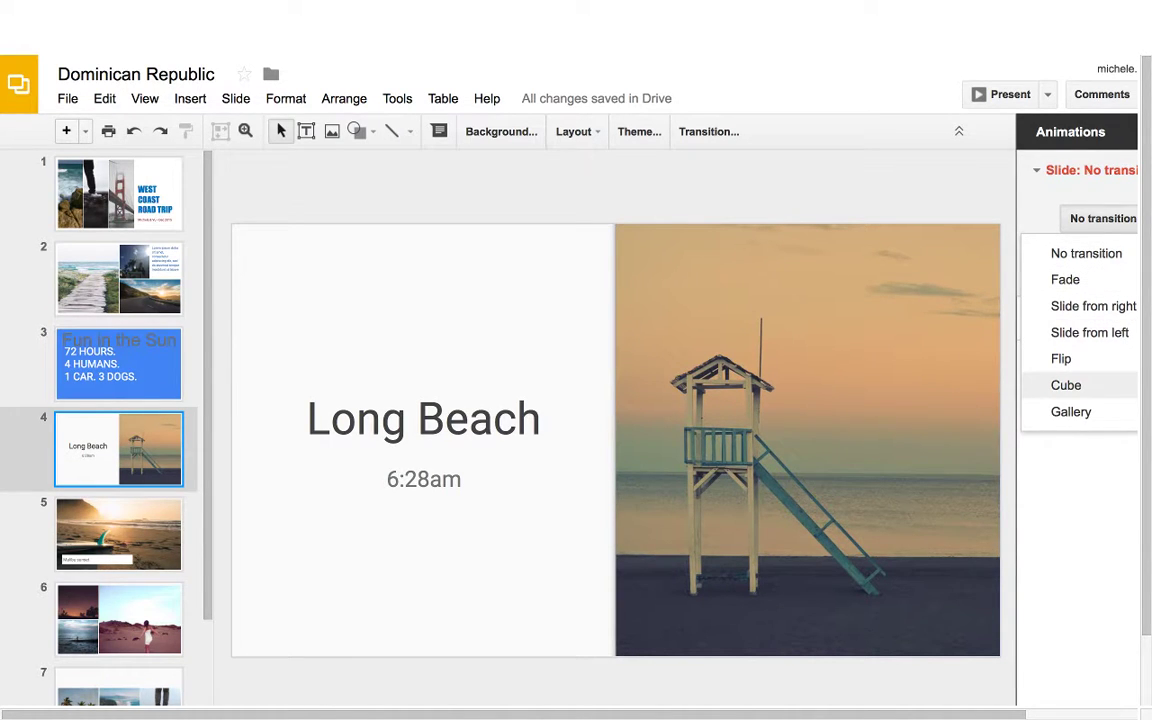
left_click(1066, 385)
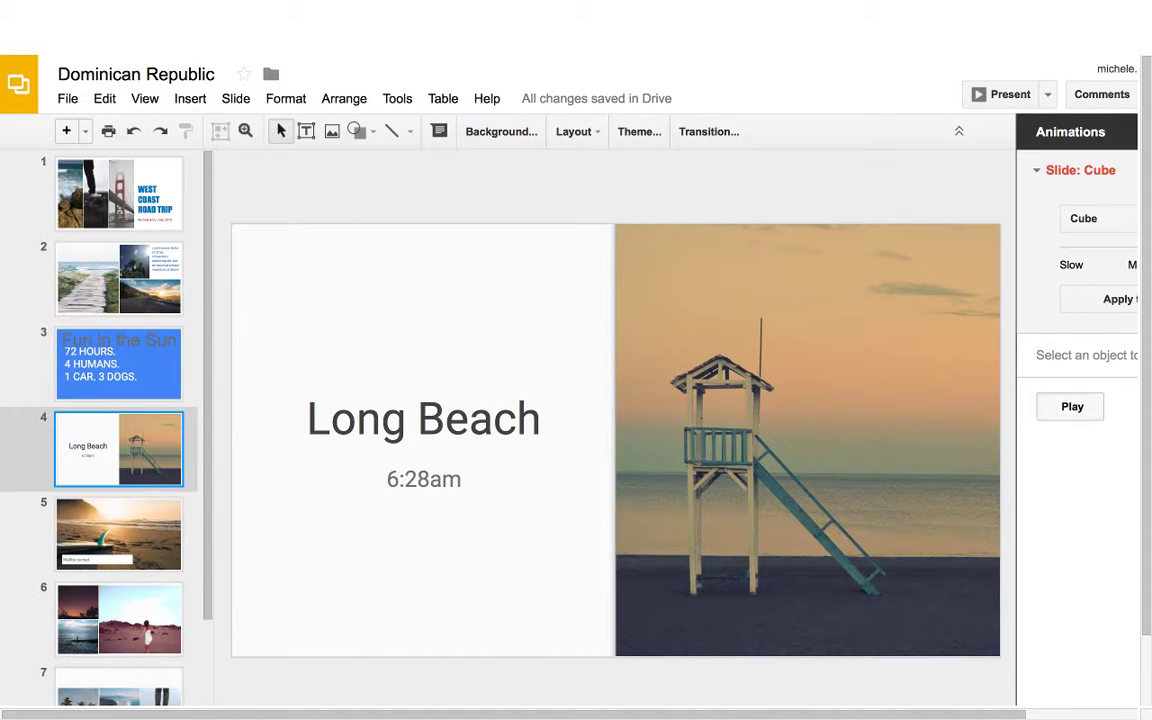
left_click(1072, 406)
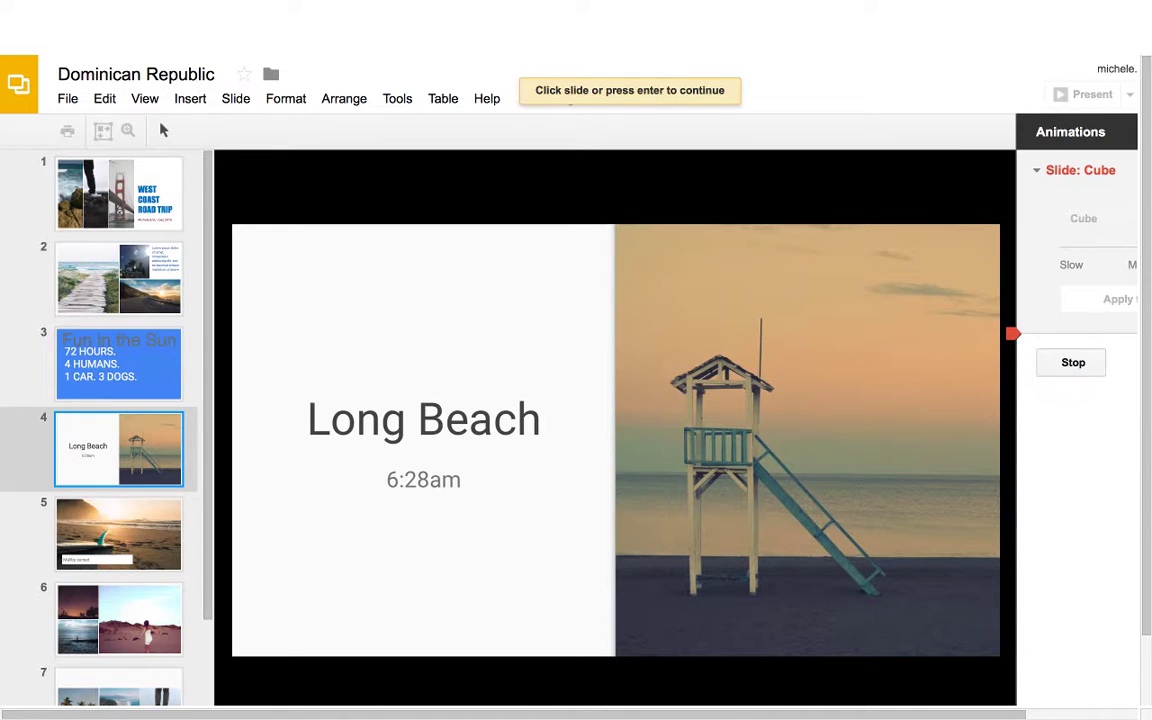
key("Return")
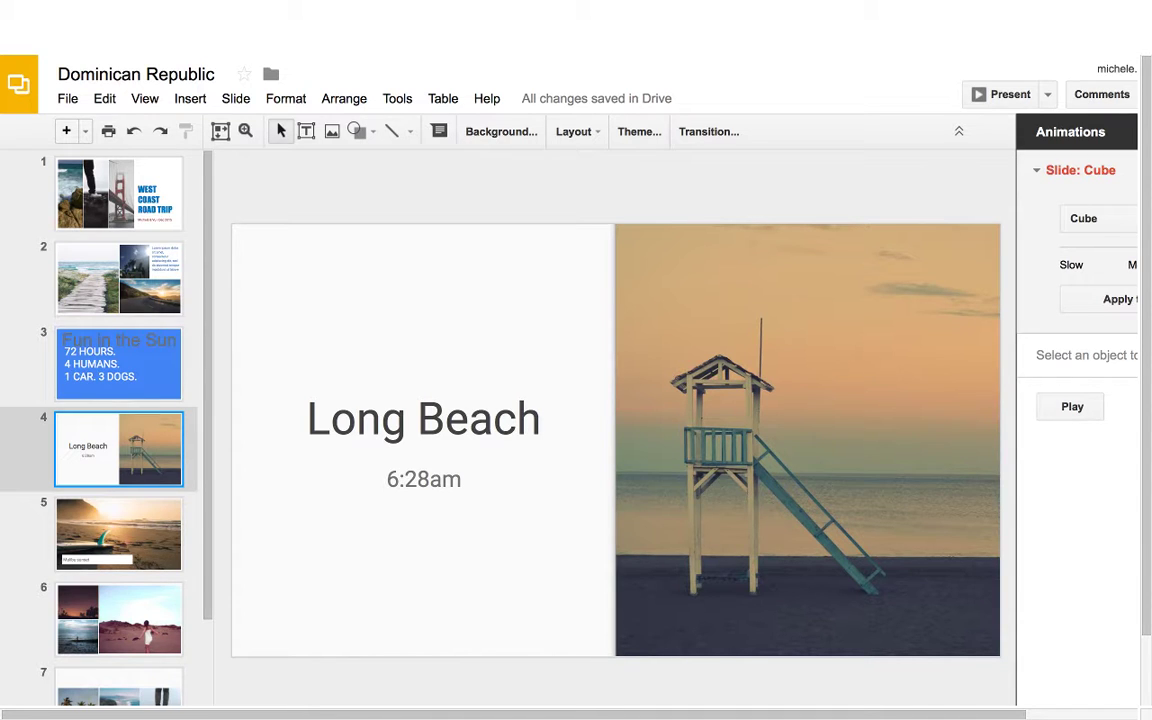
Look through slides 1 to 3 to check their appearance and transition settings.
key("Up")
key("Up")
key("Up")
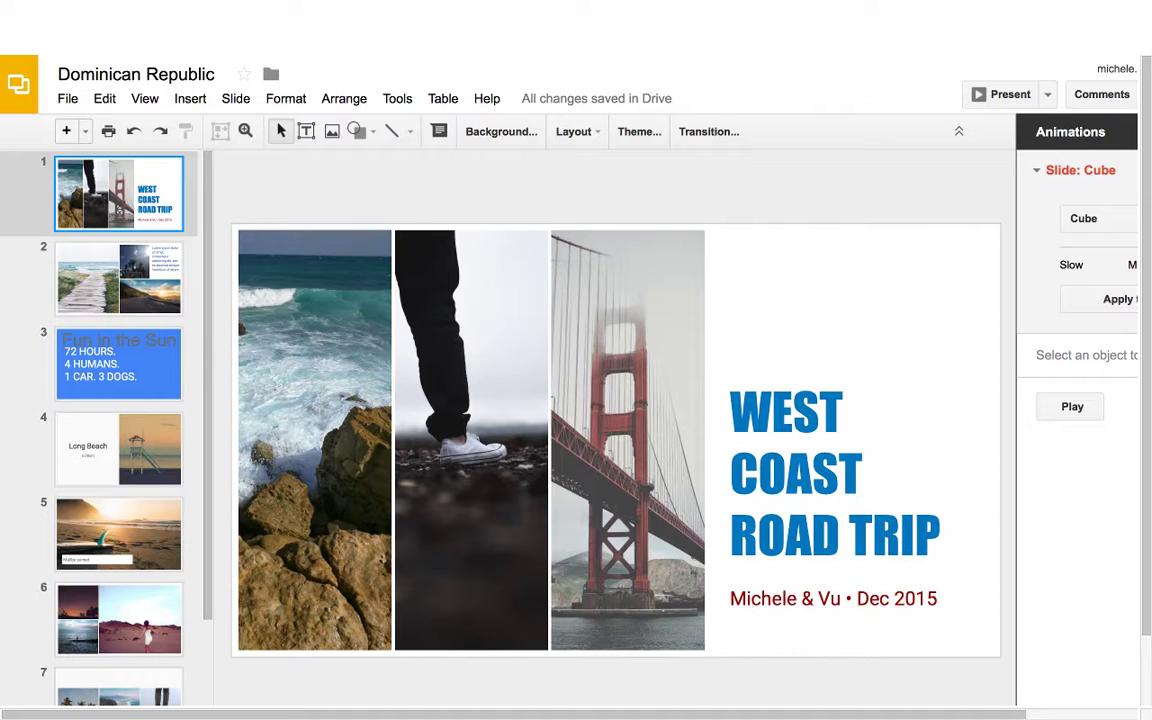
key("Down")
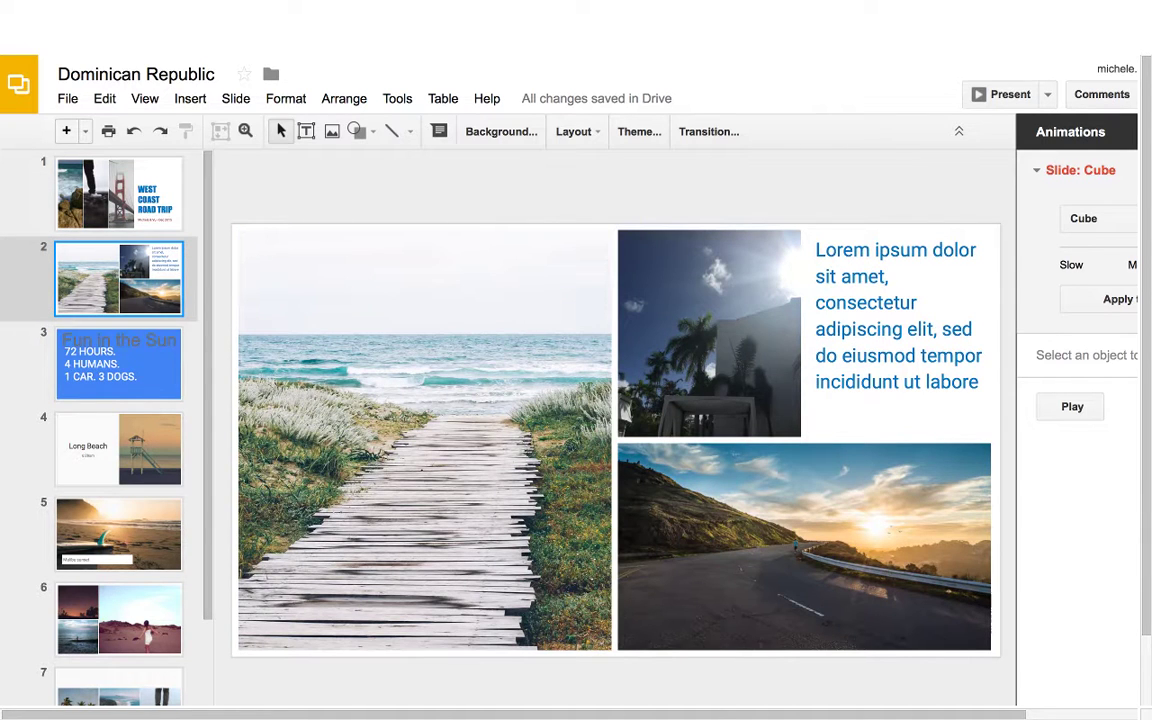
key("Down")
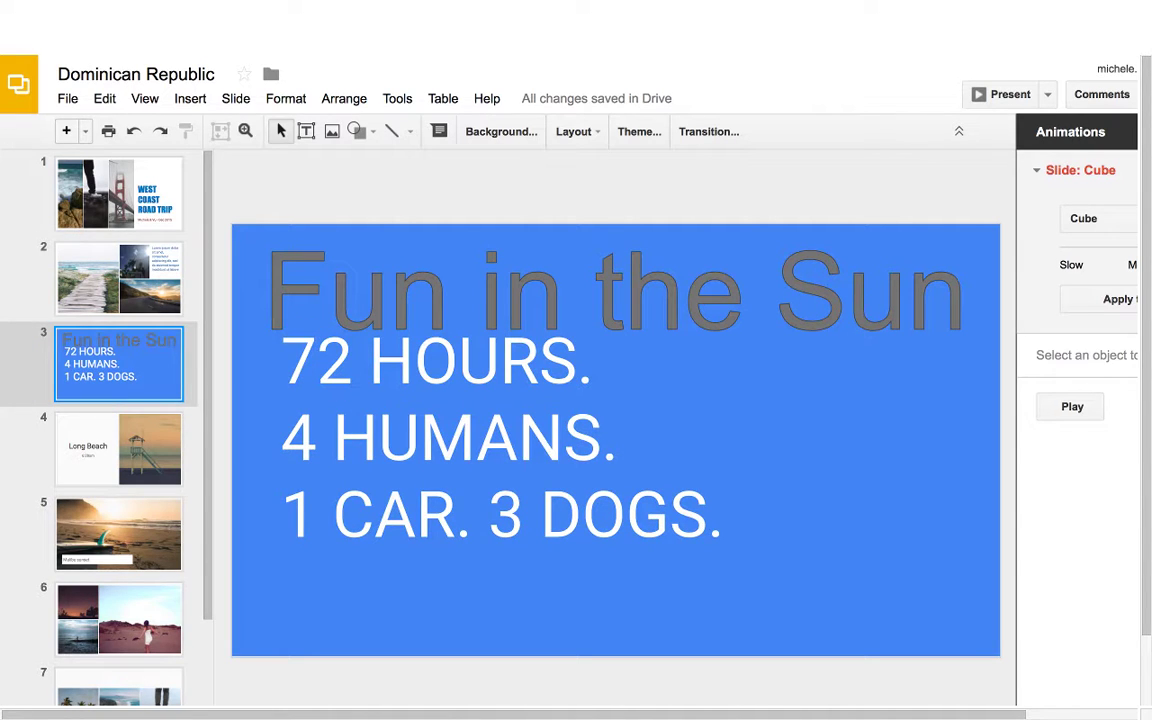
Dismiss the insert options without choosing any, and move the Fun in the Sun slide below the Long Beach slide.
left_click(190, 98)
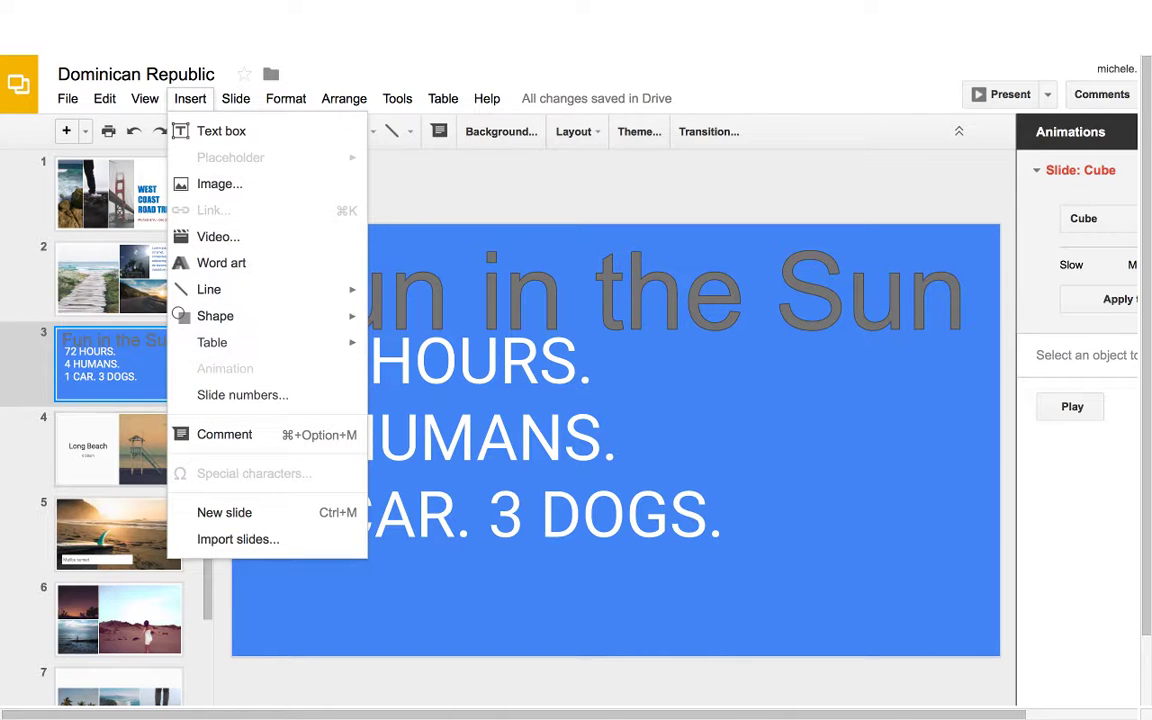
left_click(110, 448)
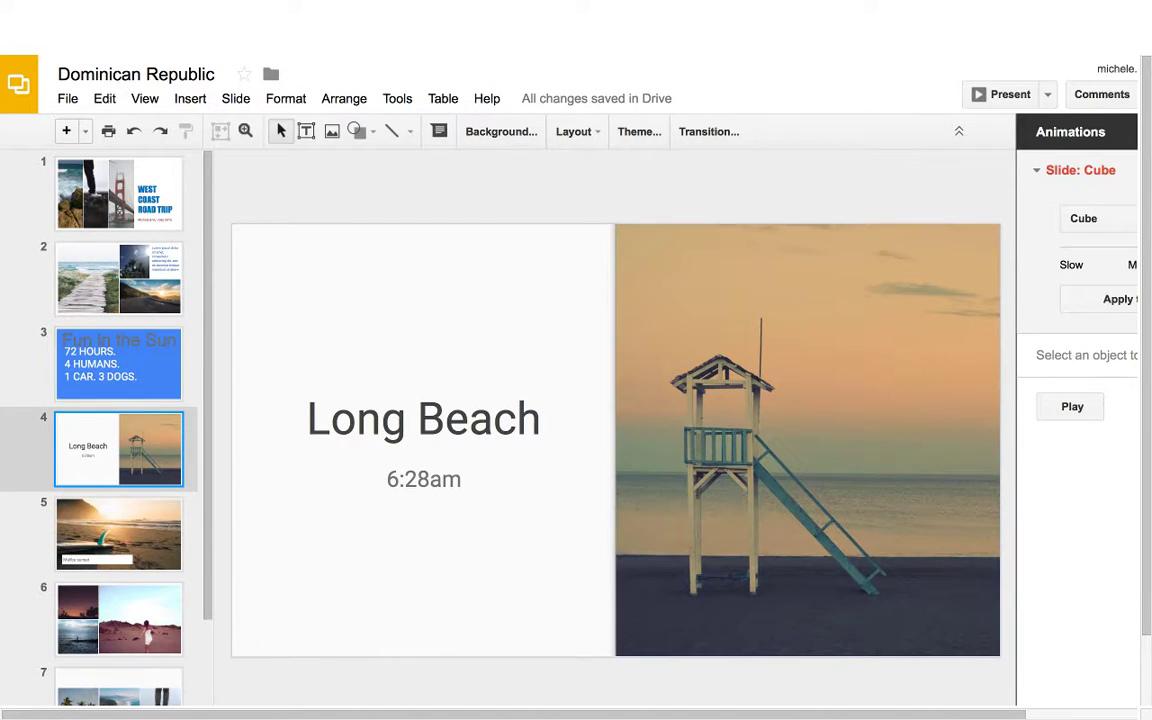
left_click_drag(95, 362, 70, 475)
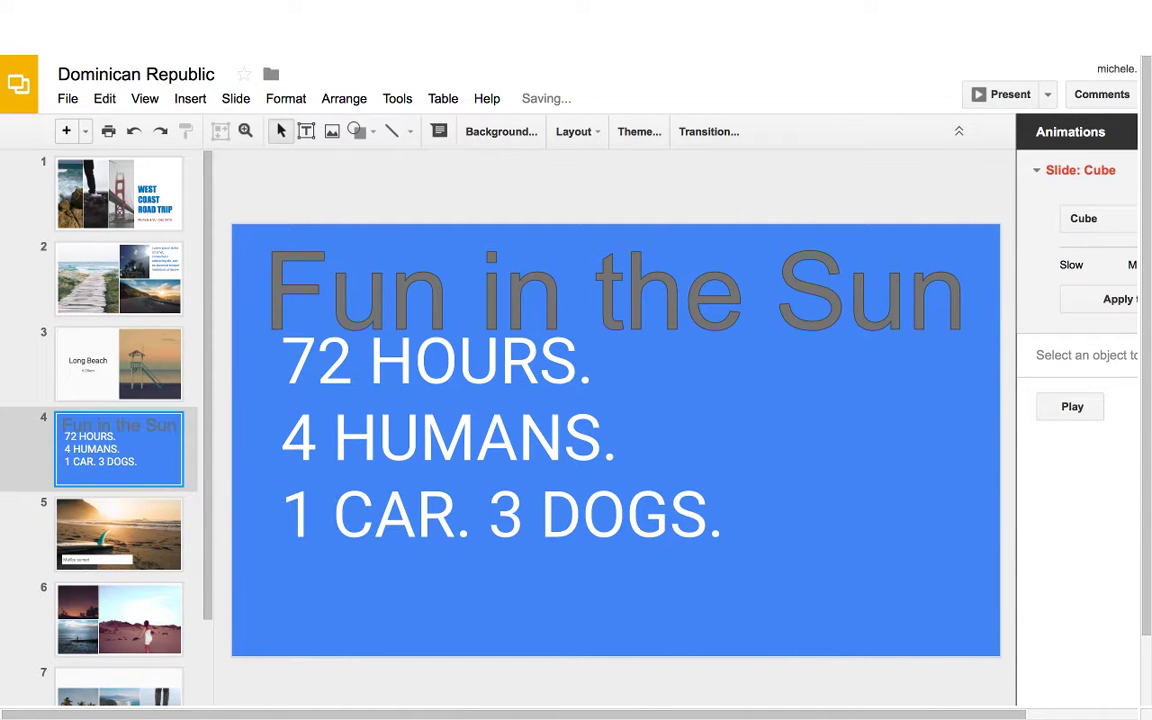